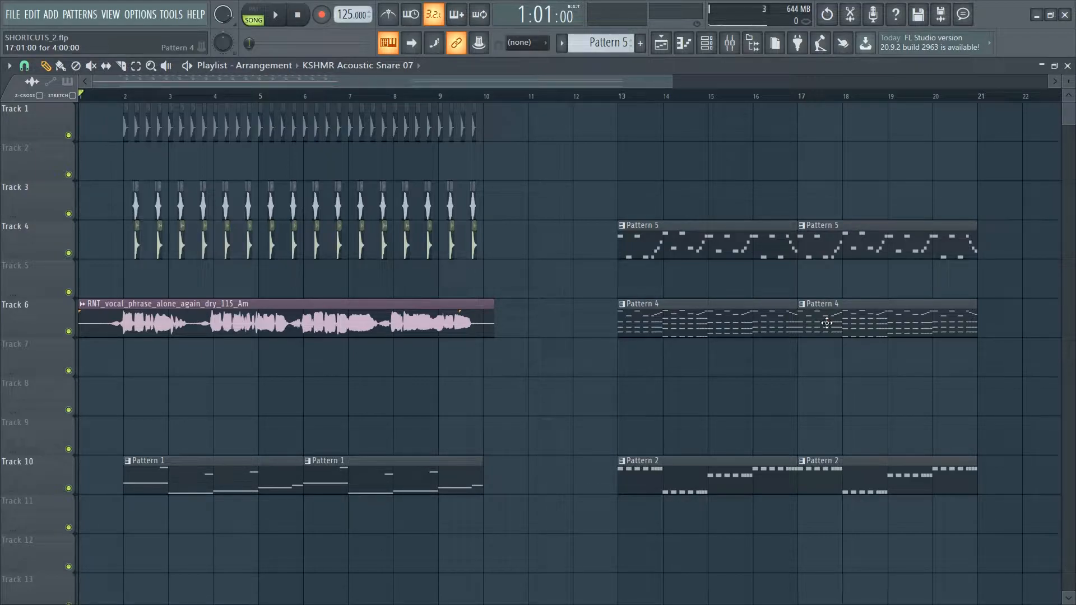
Step: Change the playlist snap, mark a time selection from 1:13:00 to the end of the Track 6 vocal clip, and play it
{"action": "left_click_drag", "start_coordinate": [674, 81], "coordinate": [457, 81]}
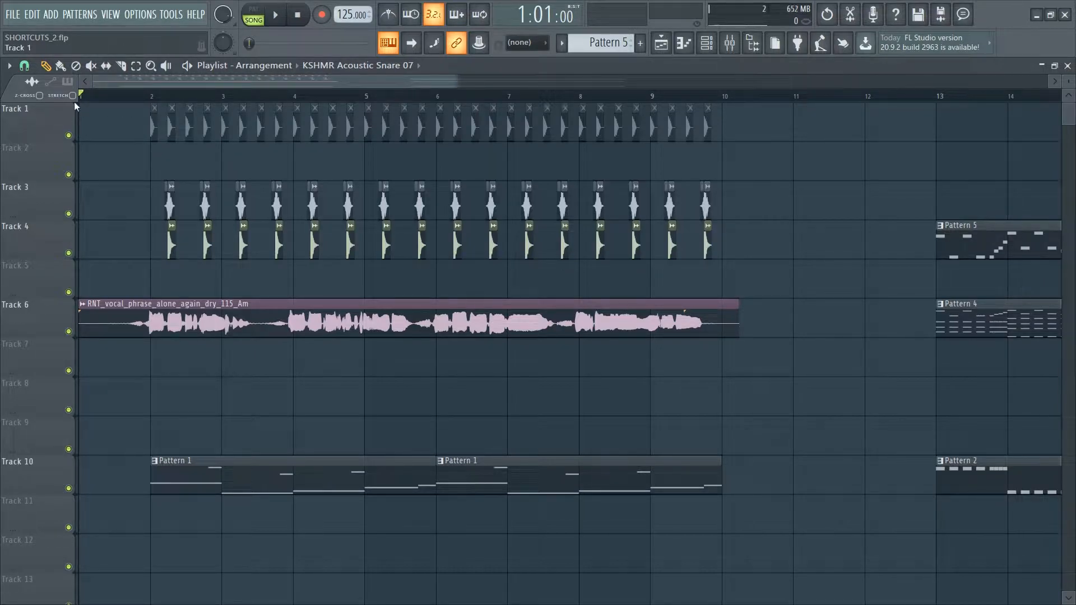
{"action": "left_click", "coordinate": [24, 66]}
{"action": "left_click", "coordinate": [50, 248]}
{"action": "left_click", "coordinate": [133, 97]}
{"action": "left_click_drag", "start_coordinate": [133, 100], "coordinate": [784, 171]}
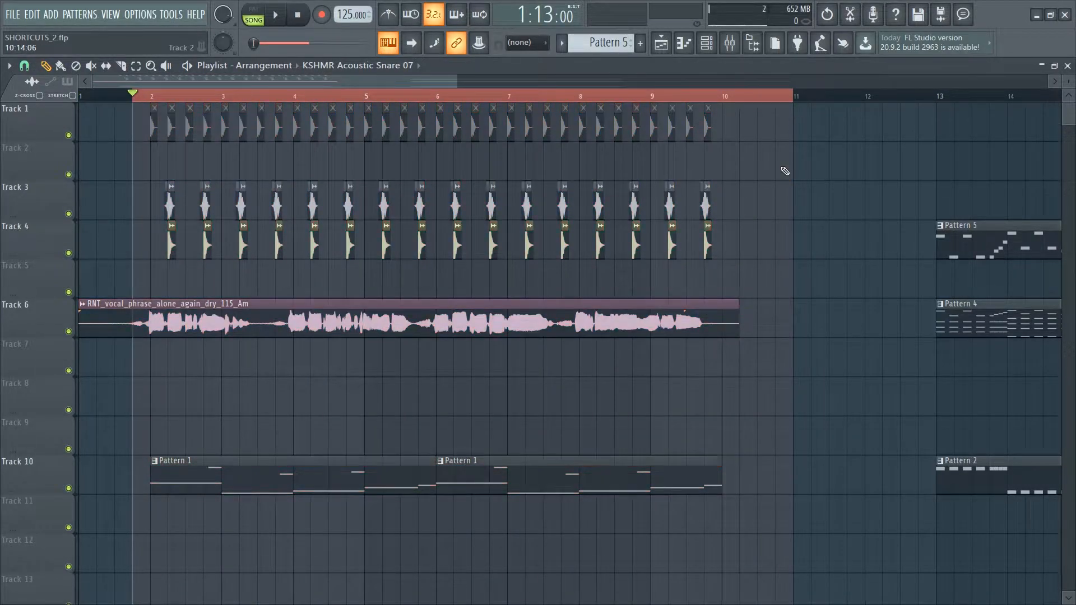
{"action": "left_click", "coordinate": [739, 100]}
{"action": "left_click_drag", "start_coordinate": [740, 100], "coordinate": [147, 133]}
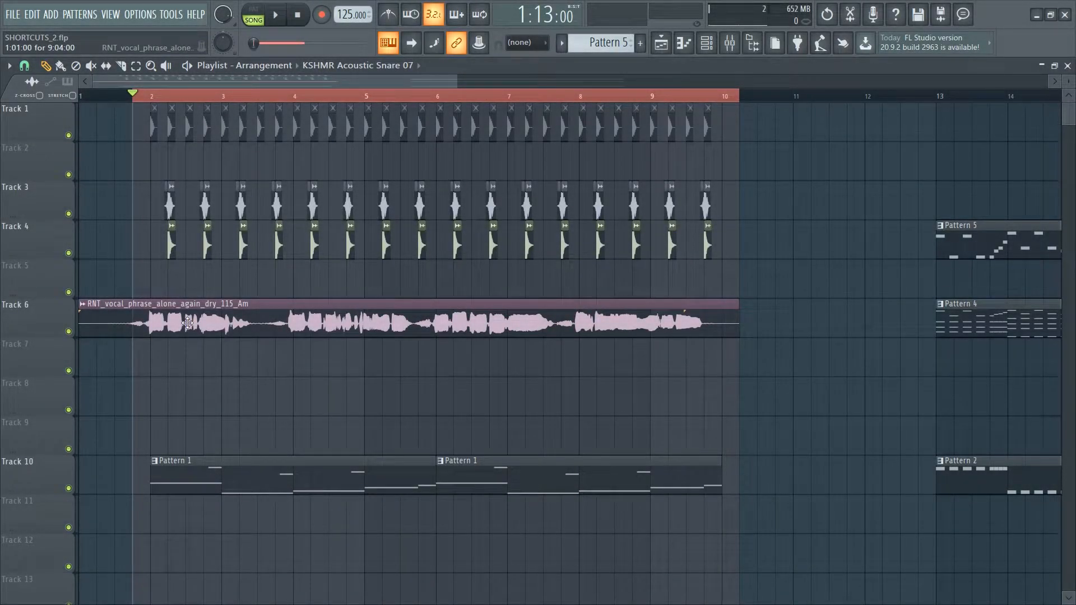
{"action": "key", "text": "space"}
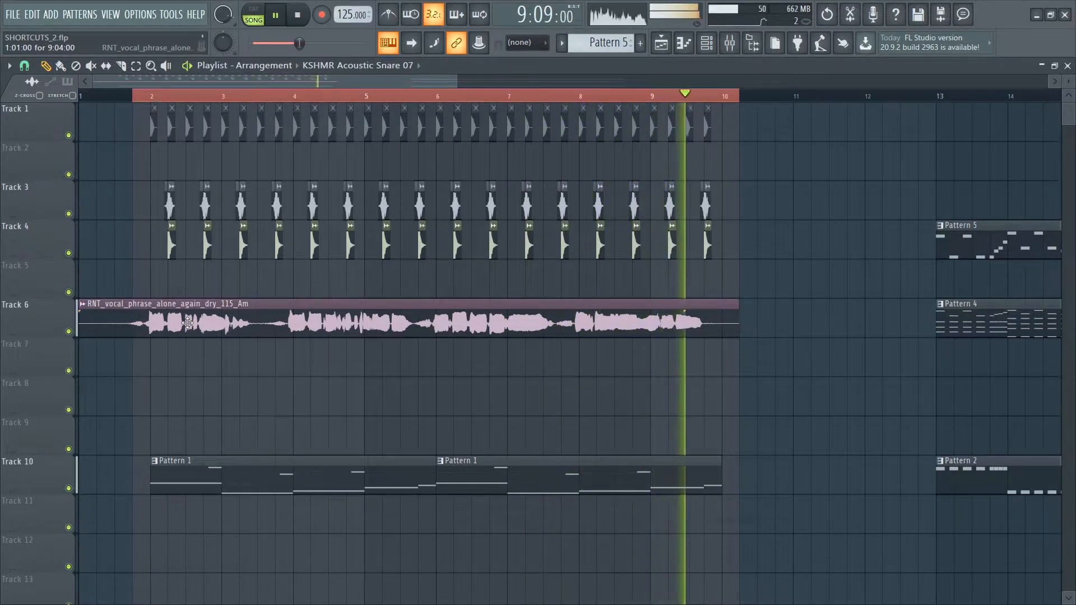
{"action": "key", "text": "space"}
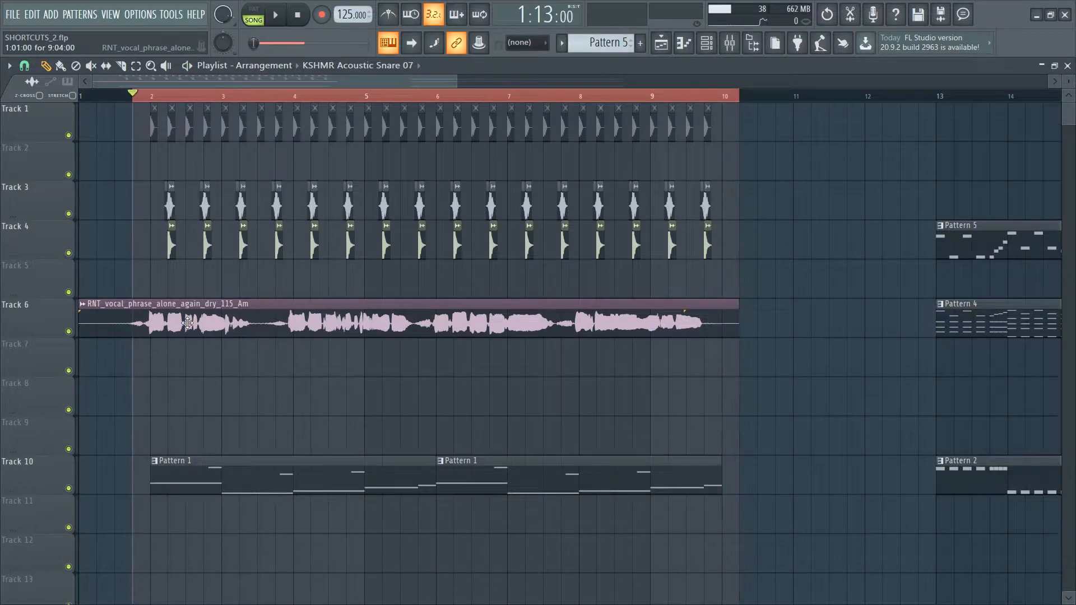
Step: Rename mixer Insert 30 as VOCAL
{"action": "left_click", "coordinate": [735, 49]}
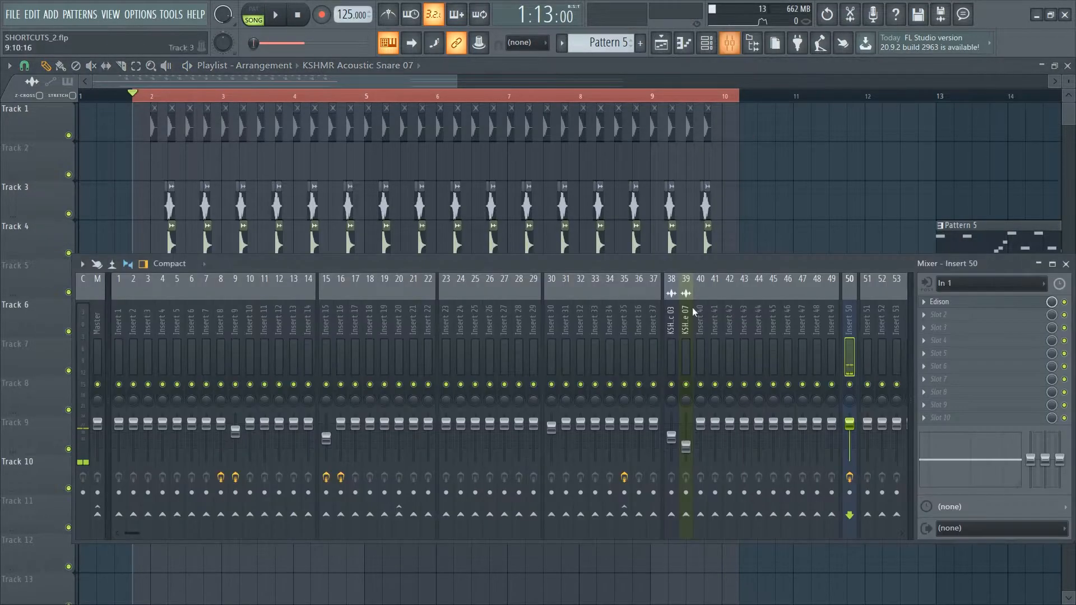
{"action": "left_click", "coordinate": [550, 348]}
{"action": "right_click", "coordinate": [552, 339]}
{"action": "left_click", "coordinate": [578, 287]}
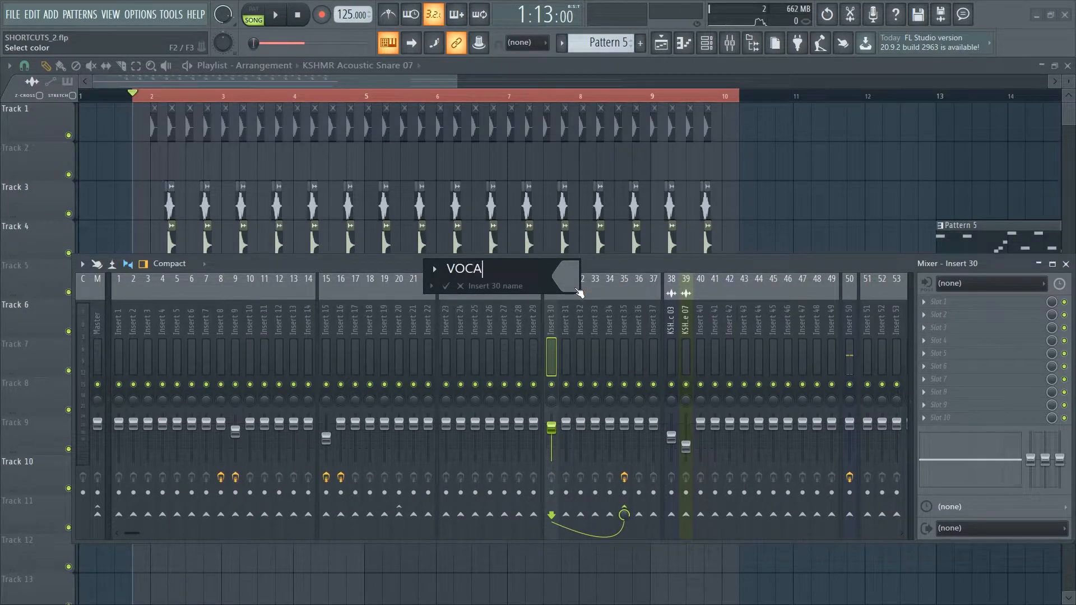
{"action": "key", "text": "Return"}
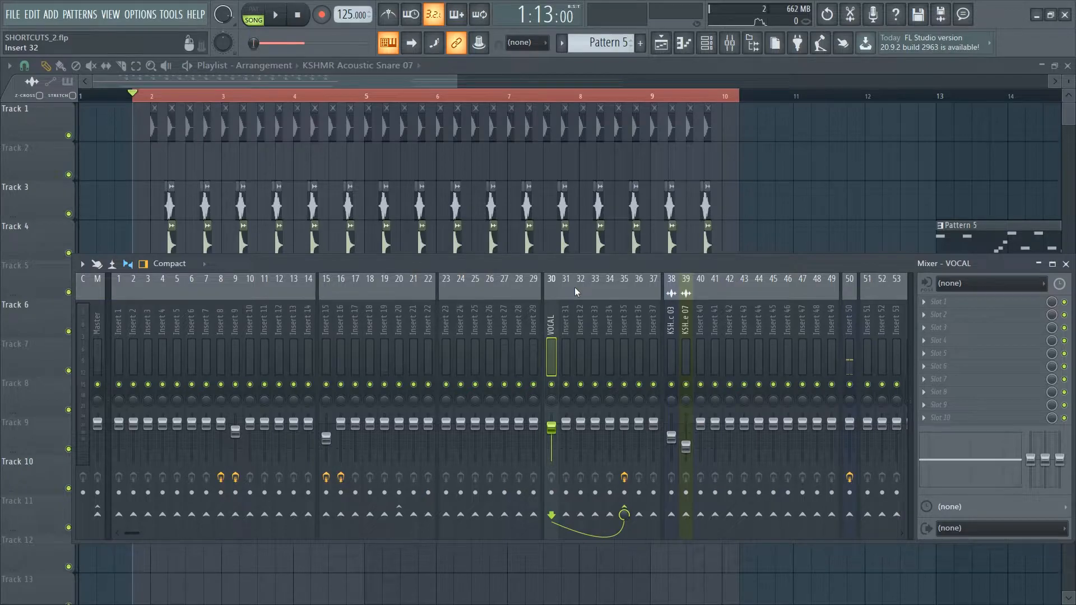
Step: Solo the VOCAL mixer track and play a short part of the selection
{"action": "right_click", "coordinate": [552, 384]}
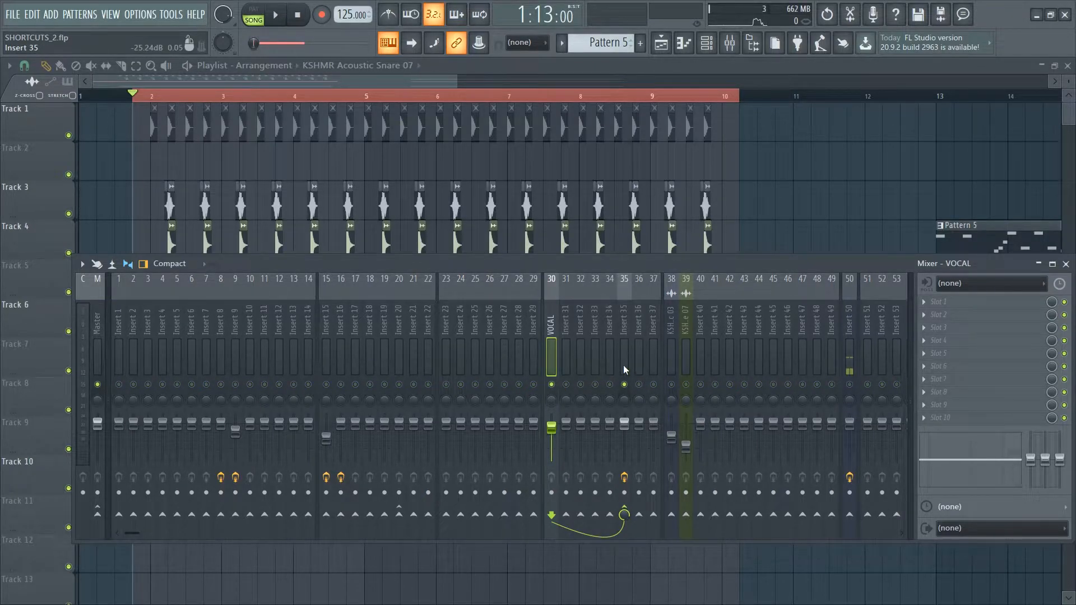
{"action": "key", "text": "space"}
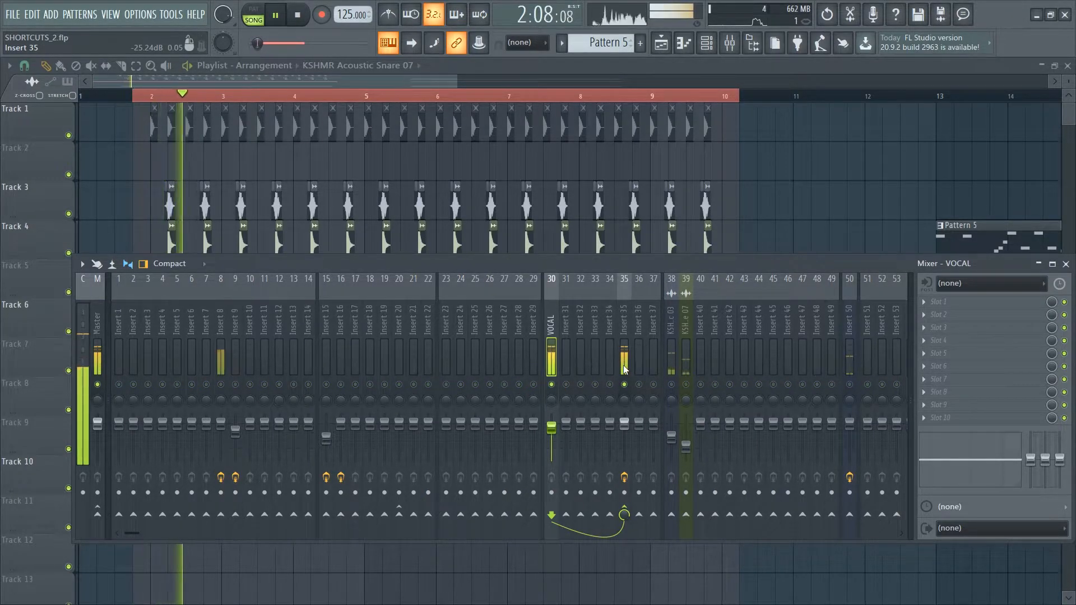
{"action": "key", "text": "space"}
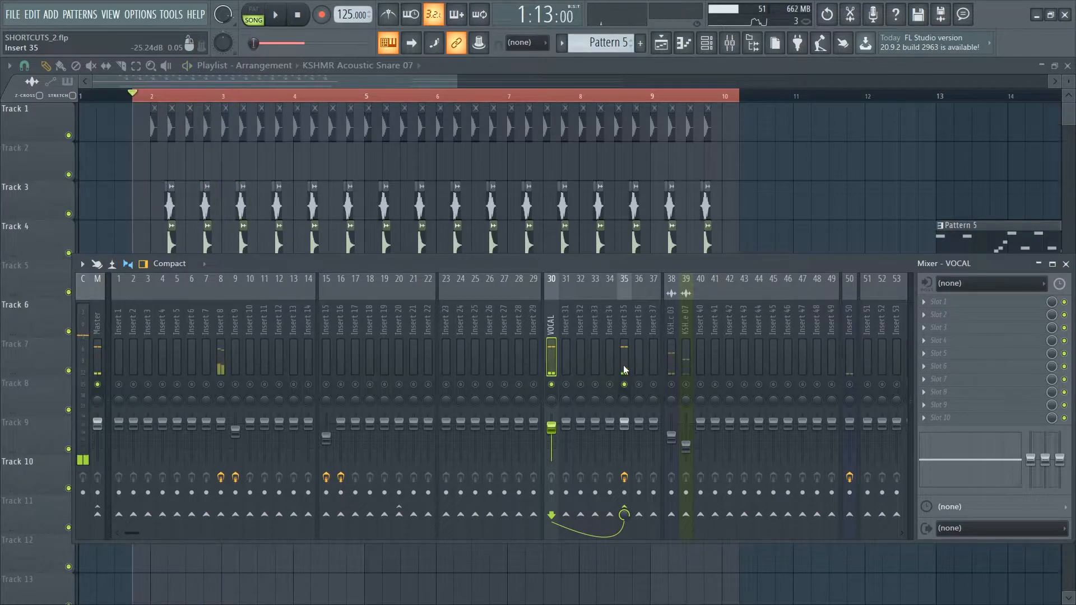
Step: Examine the FabFilter Pro-Q 2 EQ curve on mixer Insert 35, then close the plugin window
{"action": "left_click", "coordinate": [624, 365]}
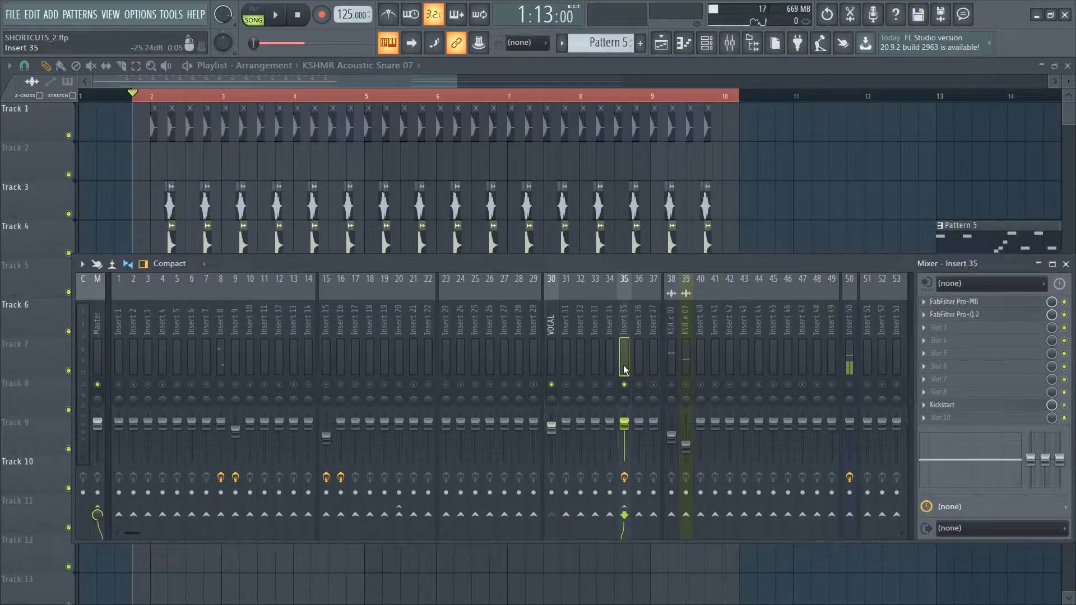
{"action": "left_click", "coordinate": [987, 318]}
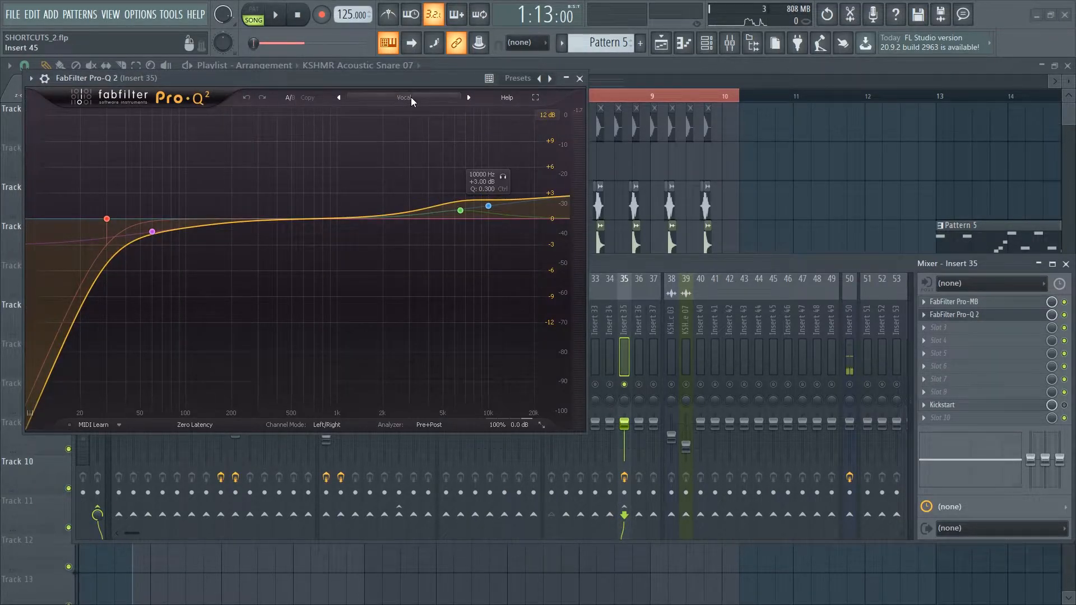
{"action": "left_click", "coordinate": [986, 317]}
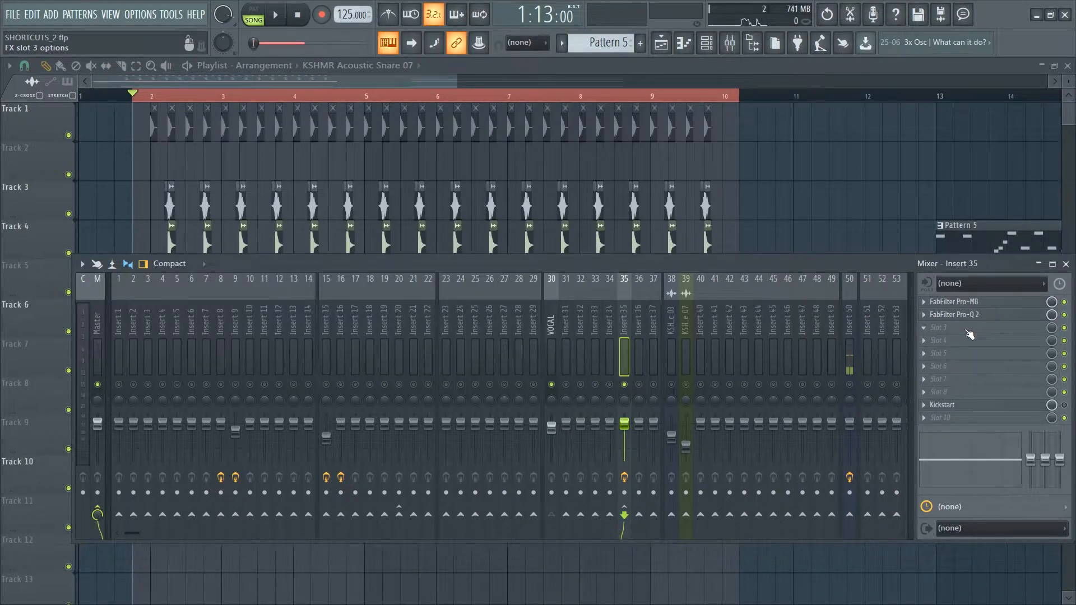
Step: Load ValhallaPlate into effect slot 5 of Insert 35 and preview the soloed vocal through it
{"action": "left_click", "coordinate": [949, 355]}
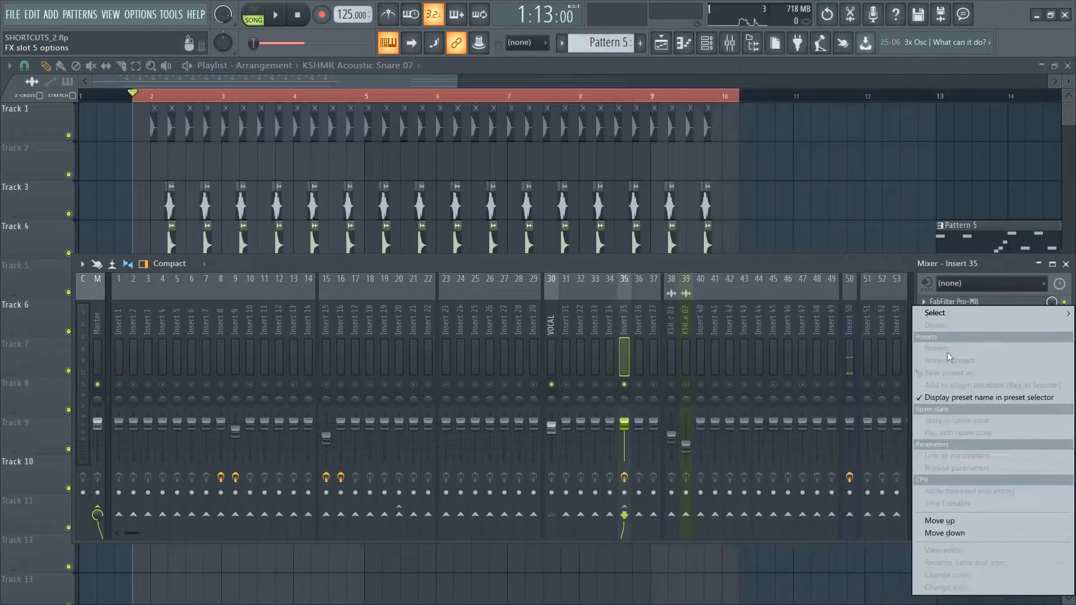
{"action": "mouse_move", "coordinate": [945, 318]}
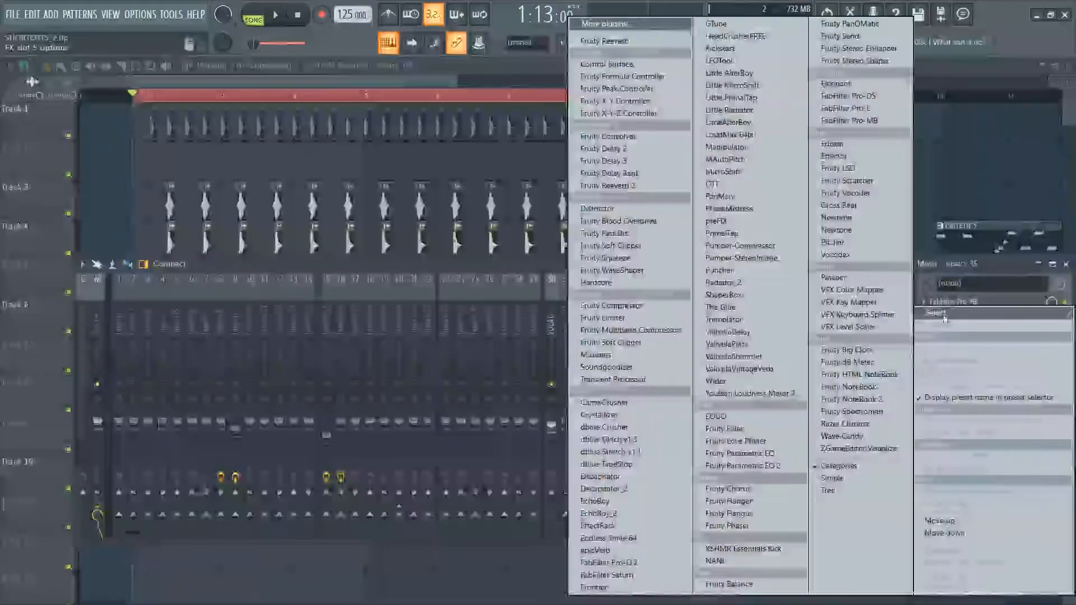
{"action": "left_click", "coordinate": [755, 344]}
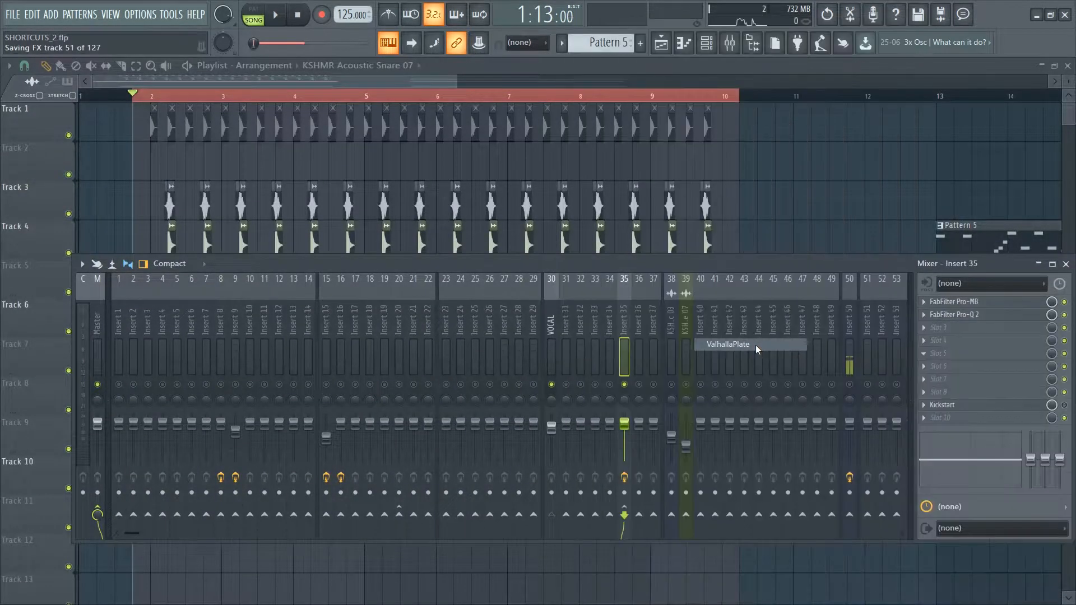
{"action": "left_click_drag", "start_coordinate": [243, 136], "coordinate": [411, 201]}
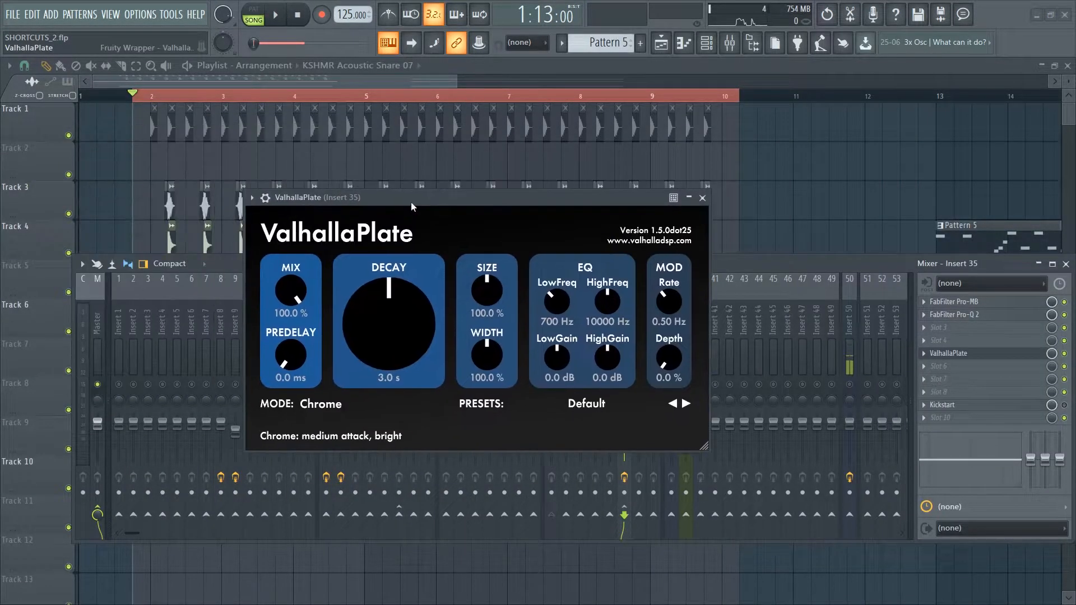
{"action": "left_click", "coordinate": [272, 21]}
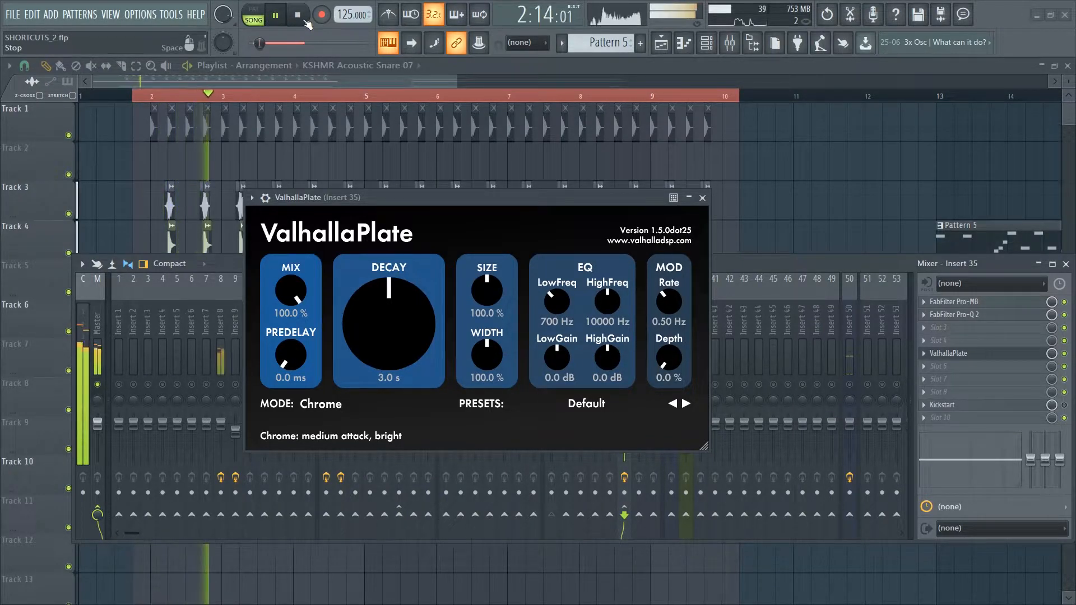
{"action": "left_click", "coordinate": [305, 20]}
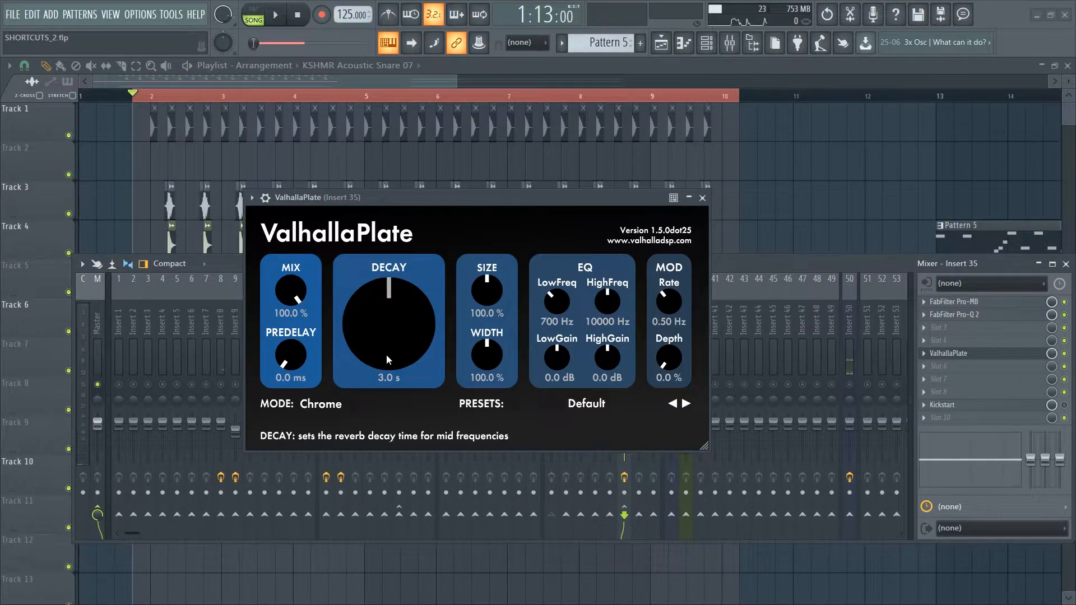
Step: Set ValhallaPlate's mix to 25% and size to 80%, and preview the vocal
{"action": "double_click", "coordinate": [297, 319]}
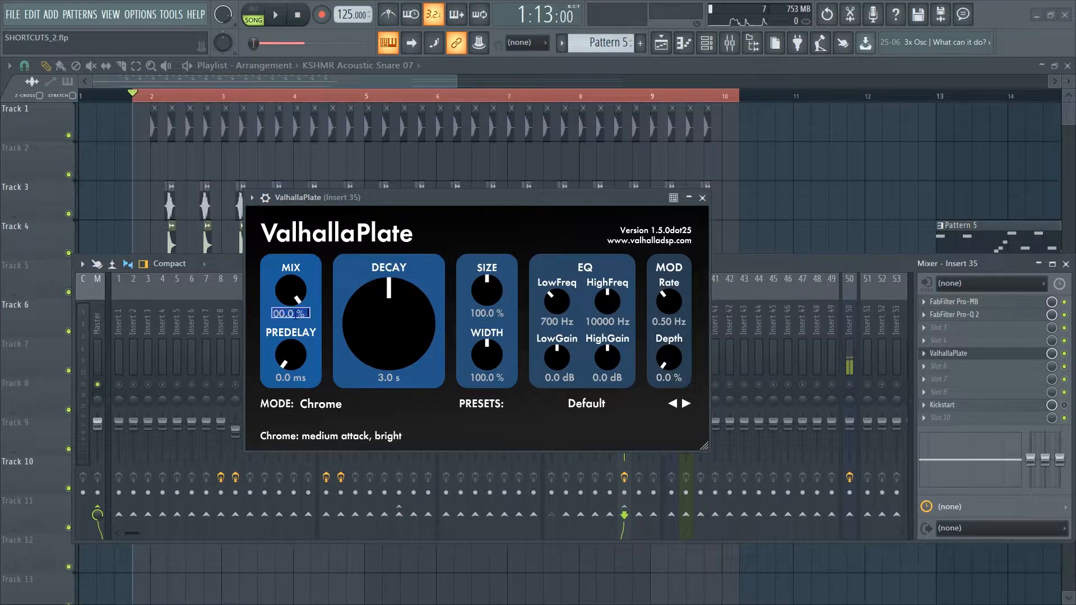
{"action": "key", "text": "Return"}
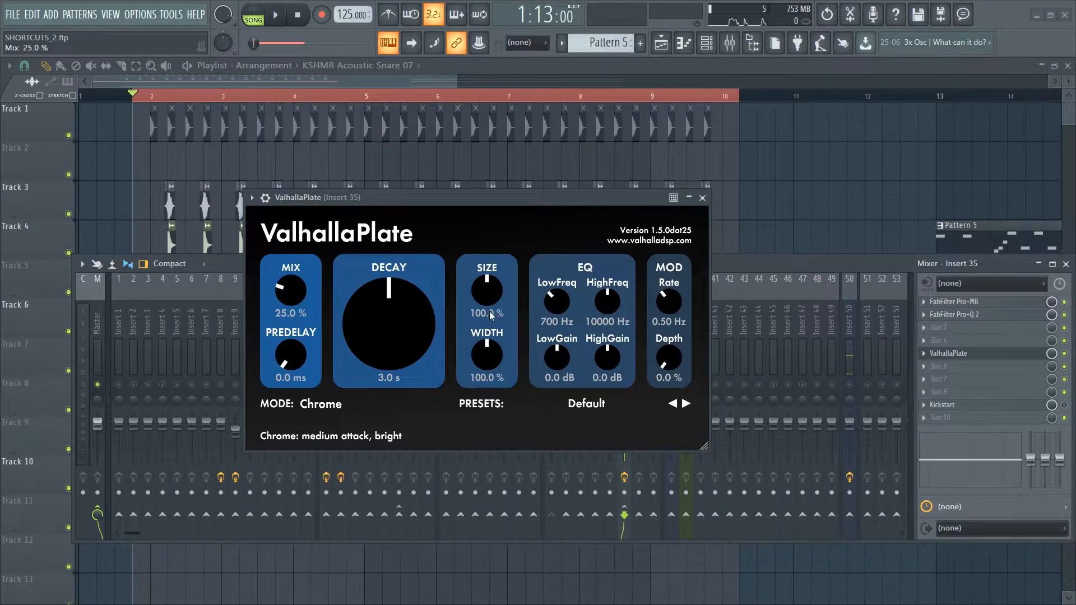
{"action": "double_click", "coordinate": [487, 314]}
{"action": "type", "text": "80"}
{"action": "key", "text": "Return"}
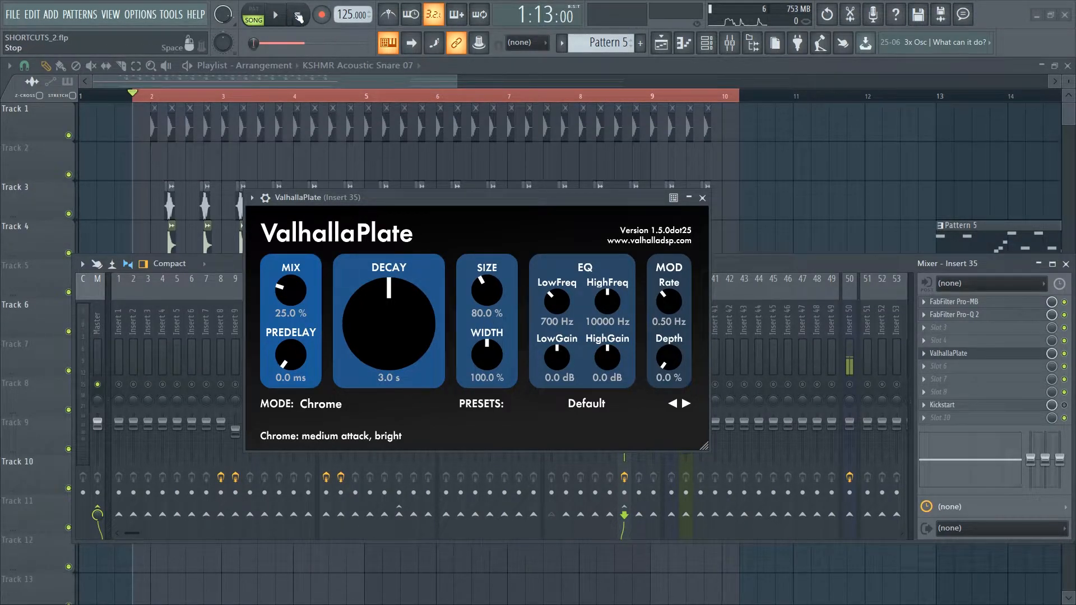
{"action": "left_click", "coordinate": [279, 16]}
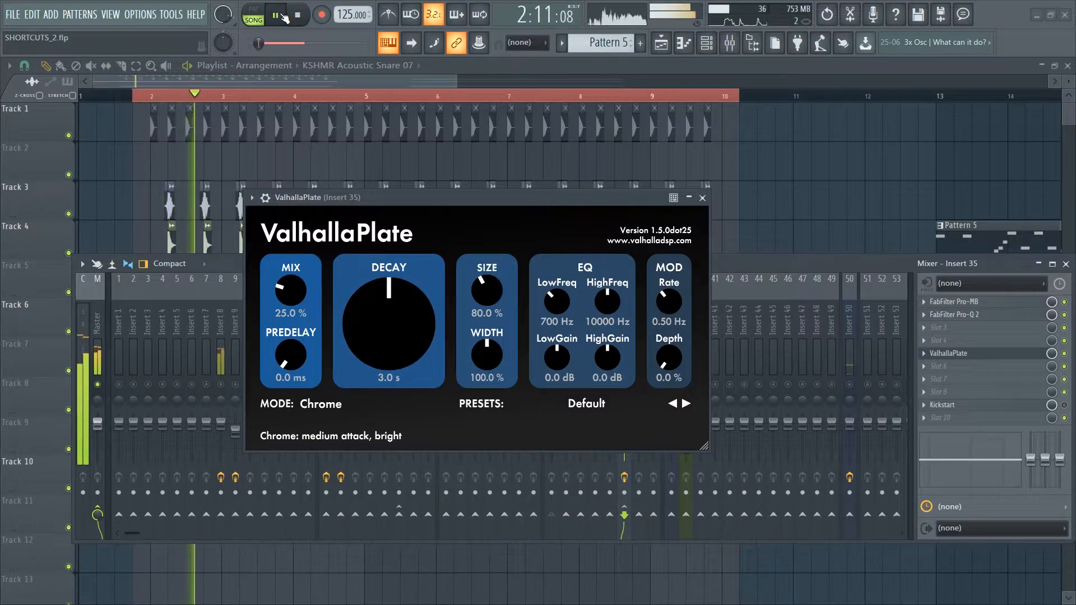
{"action": "left_click", "coordinate": [298, 15]}
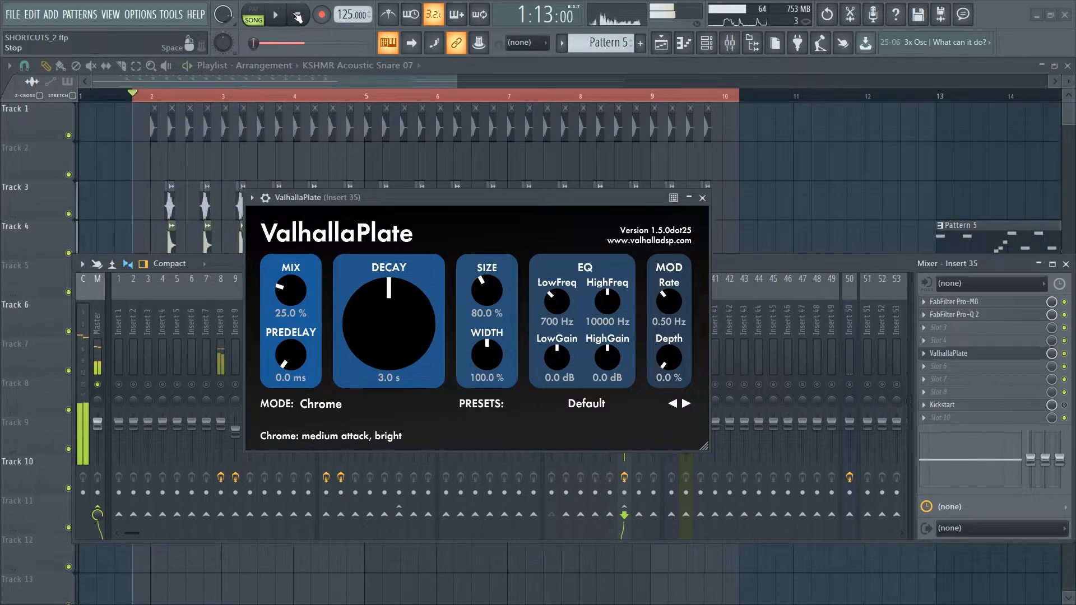
Step: Set ValhallaPlate's mix to 20% and decay to 2.5 s
{"action": "double_click", "coordinate": [286, 314]}
{"action": "type", "text": "20"}
{"action": "key", "text": "Return"}
{"action": "double_click", "coordinate": [383, 379]}
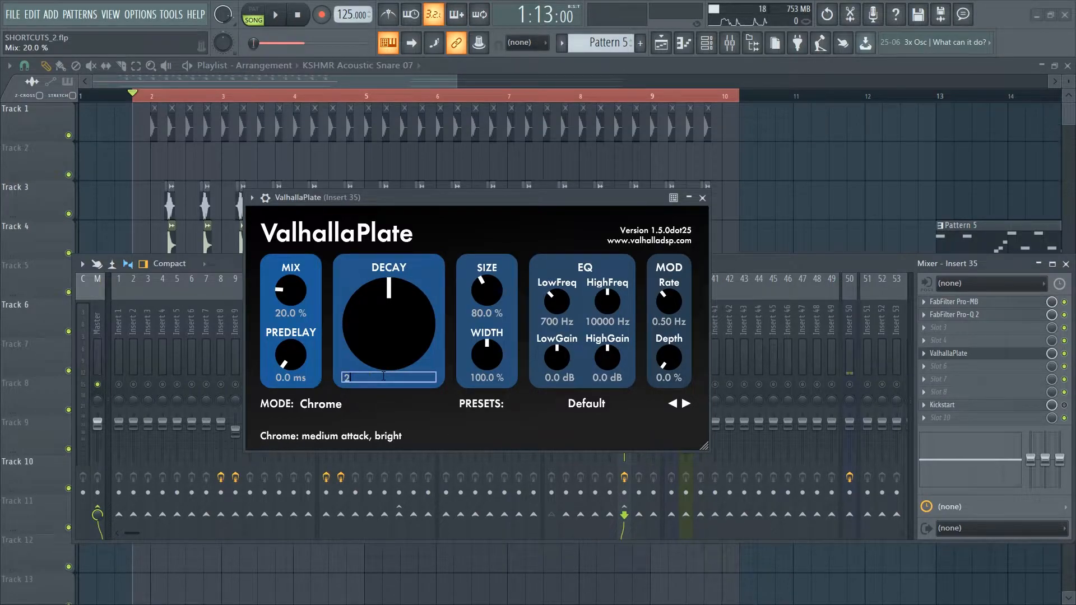
{"action": "key", "text": "Return"}
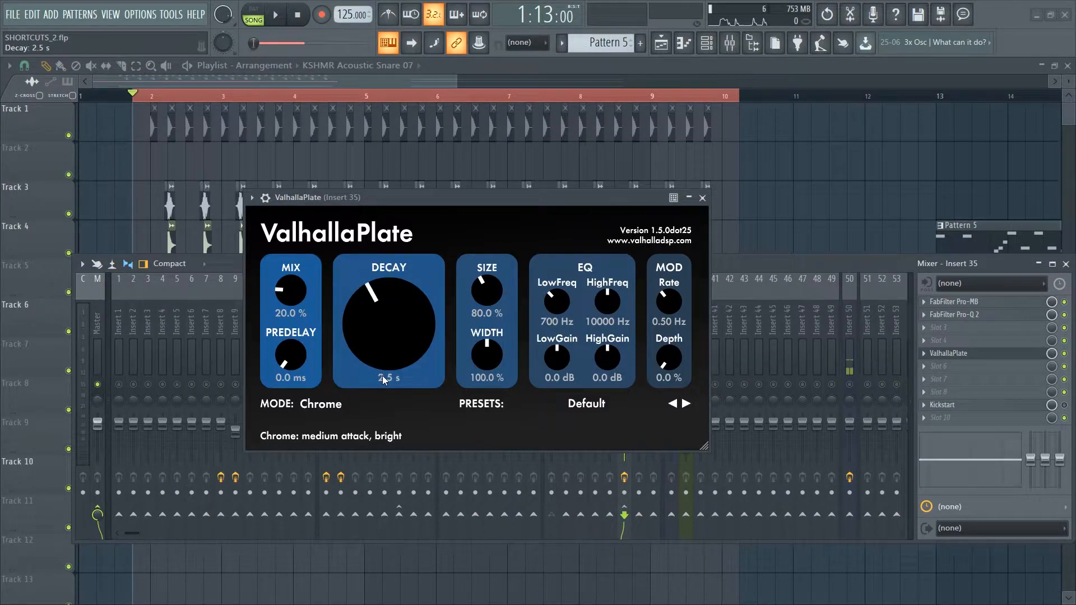
Step: Close the ValhallaPlate window and play the soloed vocal through the selection, with the mixer moved clear of the vocal clip
{"action": "key", "text": "space"}
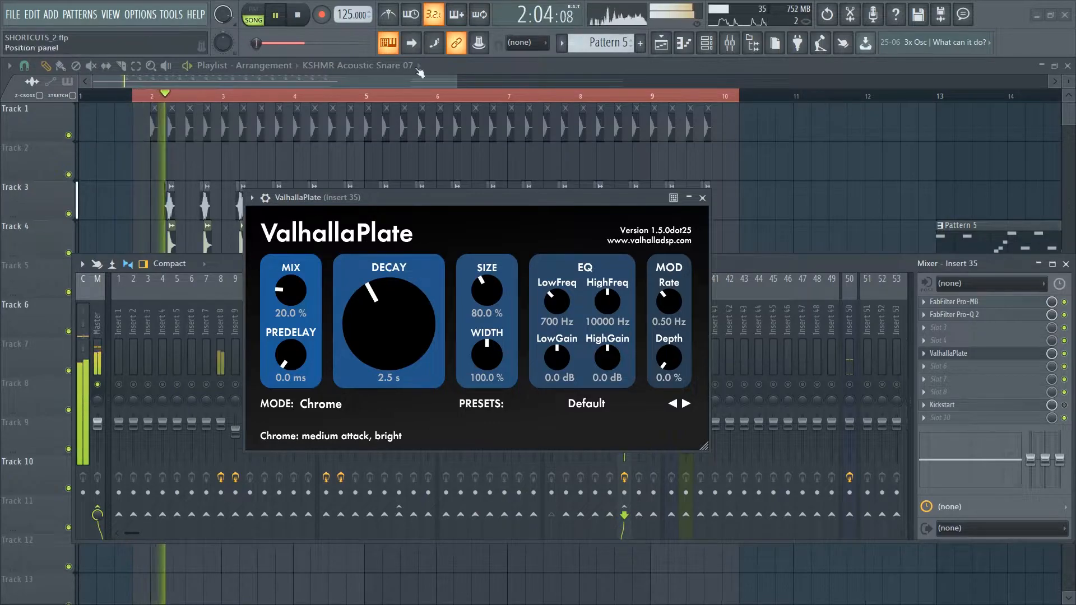
{"action": "left_click", "coordinate": [704, 199]}
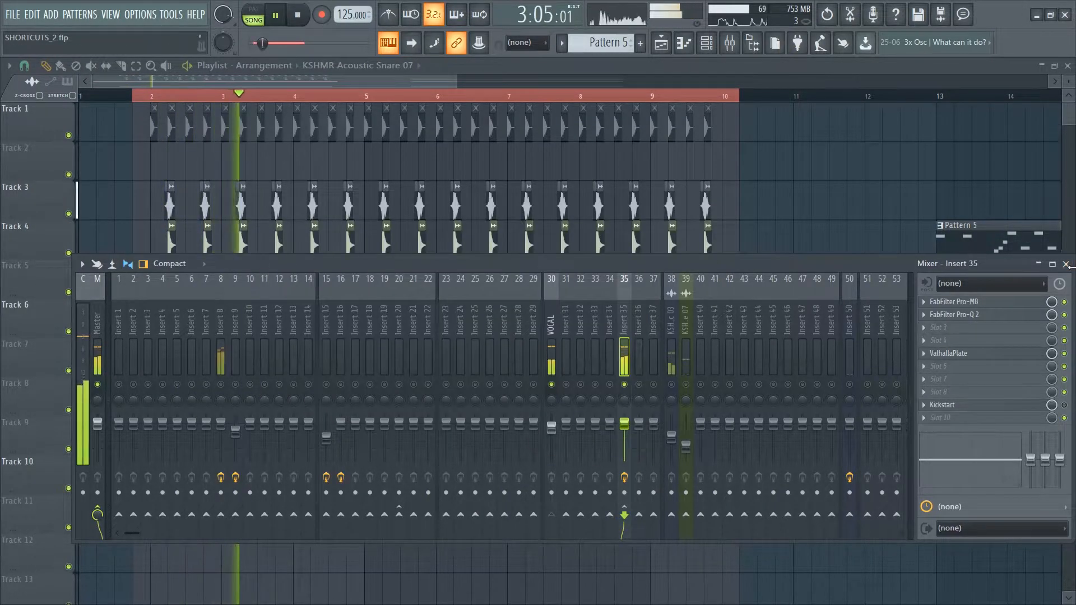
{"action": "left_click_drag", "start_coordinate": [883, 261], "coordinate": [872, 371]}
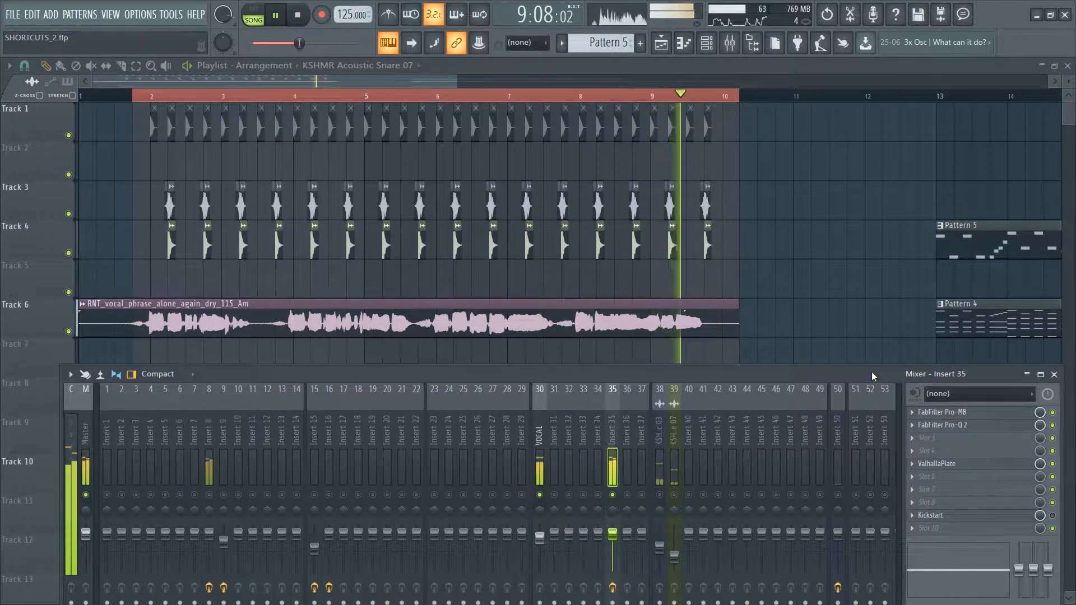
{"action": "key", "text": "space"}
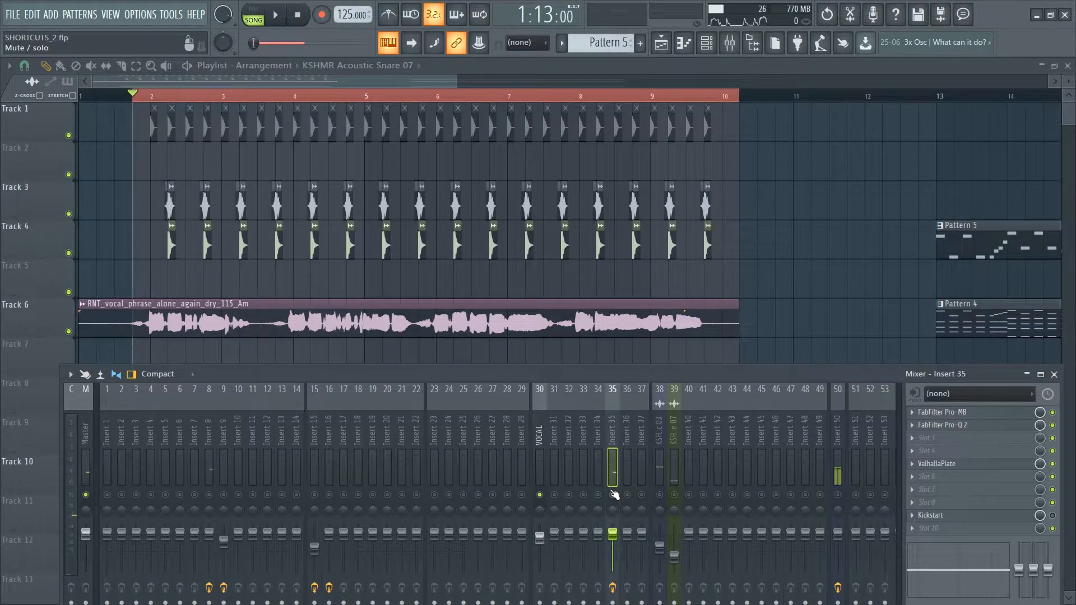
Step: Restore all mixer tracks from solo, hide the mixer, and play the selection with the full mix
{"action": "key", "text": "space"}
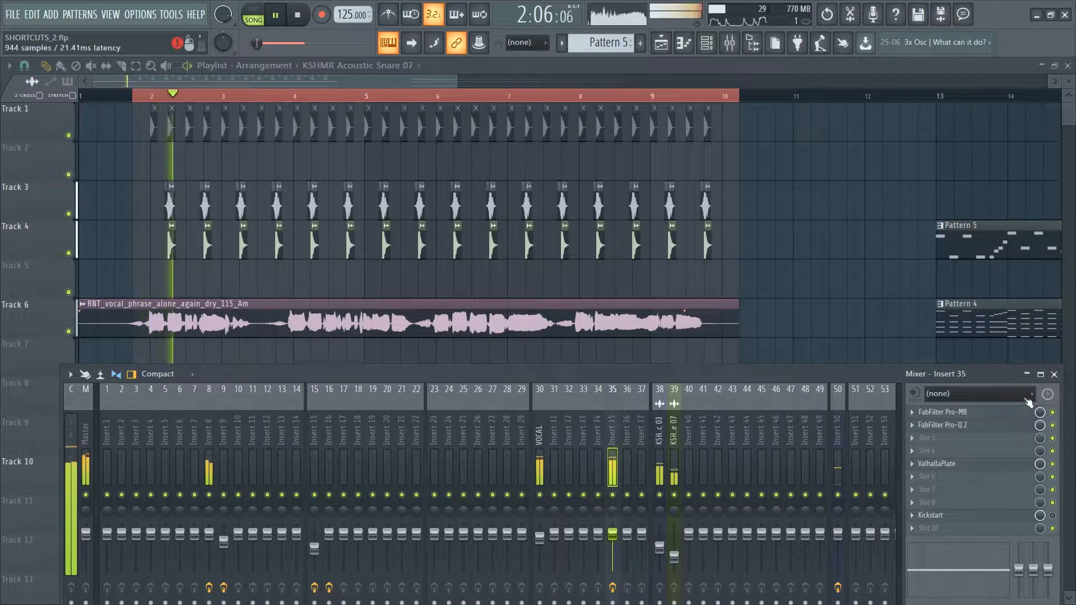
{"action": "key", "text": "F9"}
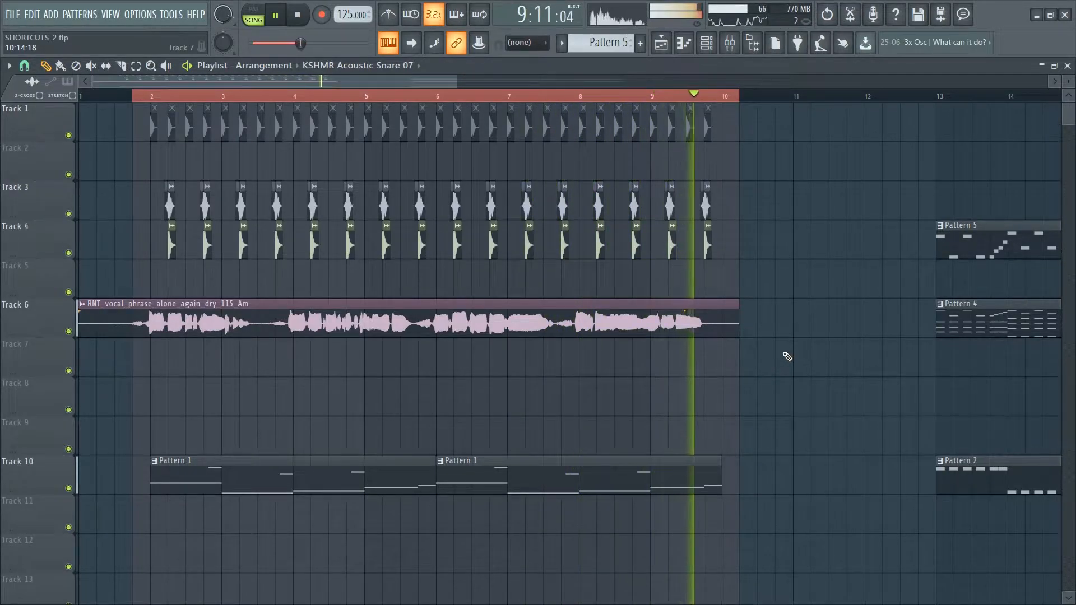
{"action": "key", "text": "space"}
Step: Reopen the mixer and reposition it so that all of Insert 35's effect slots and routing are visible
{"action": "left_click", "coordinate": [726, 50]}
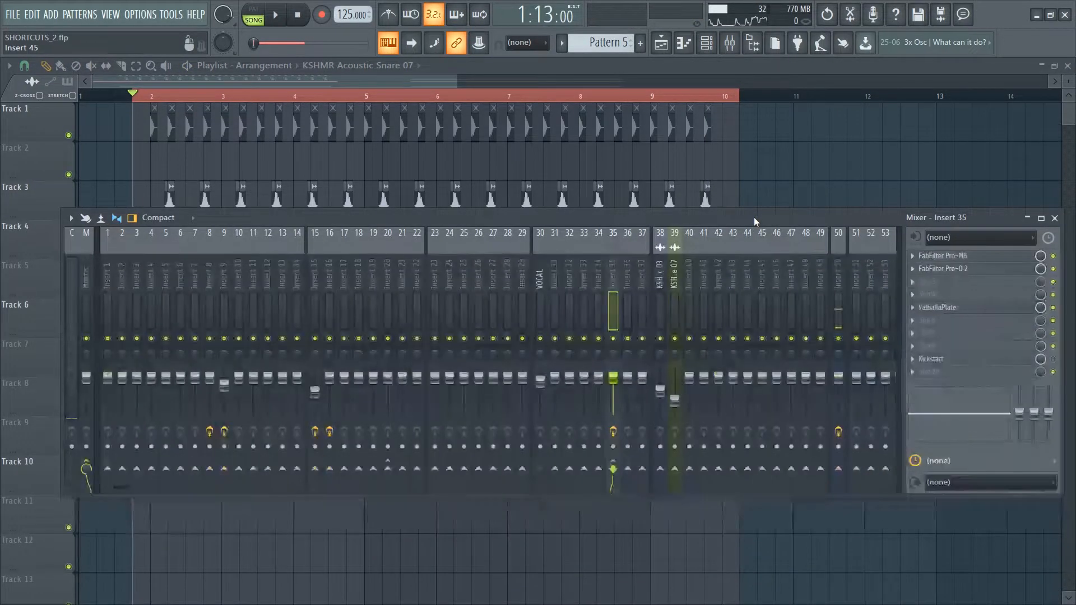
{"action": "left_click_drag", "start_coordinate": [753, 373], "coordinate": [754, 217]}
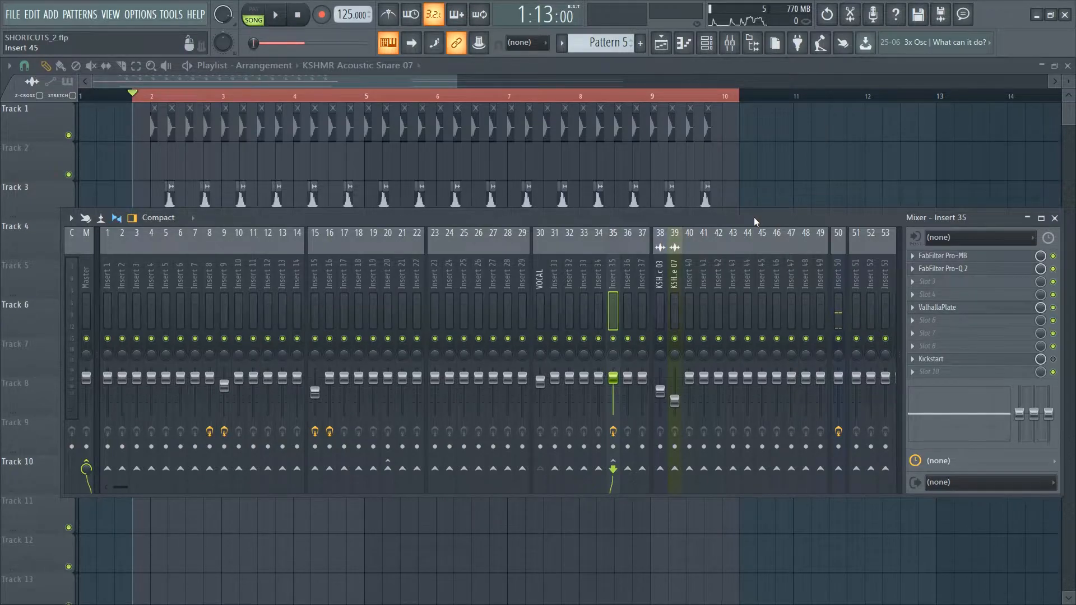
Step: Hide the mixer, select the timeline from about bar 12.5 to 21.5 around the synth section and play it
{"action": "left_click", "coordinate": [1055, 218]}
{"action": "left_click_drag", "start_coordinate": [376, 80], "coordinate": [634, 90]}
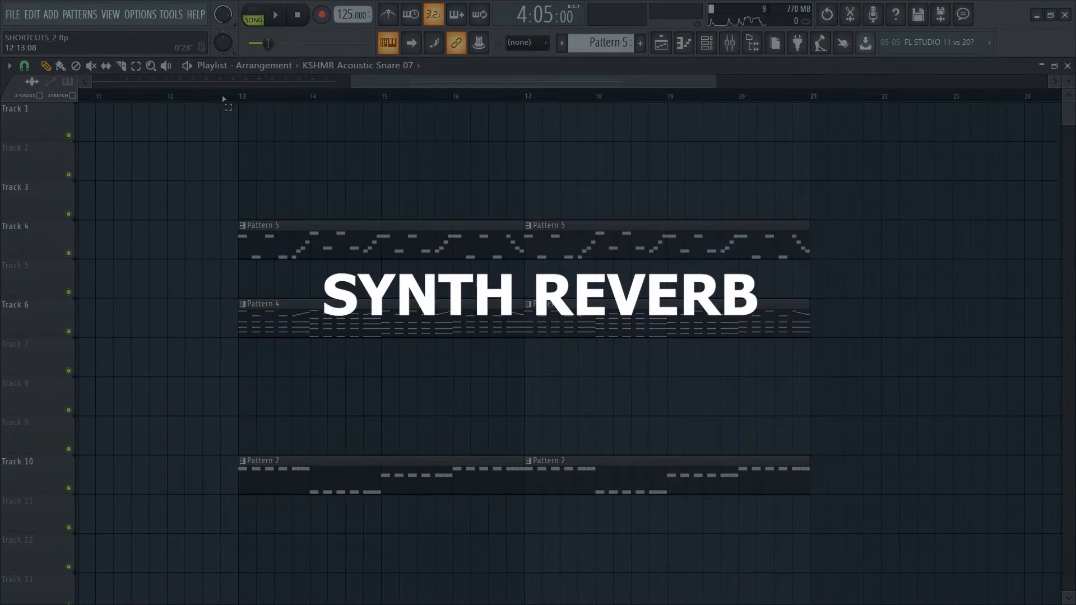
{"action": "left_click_drag", "start_coordinate": [223, 99], "coordinate": [834, 173]}
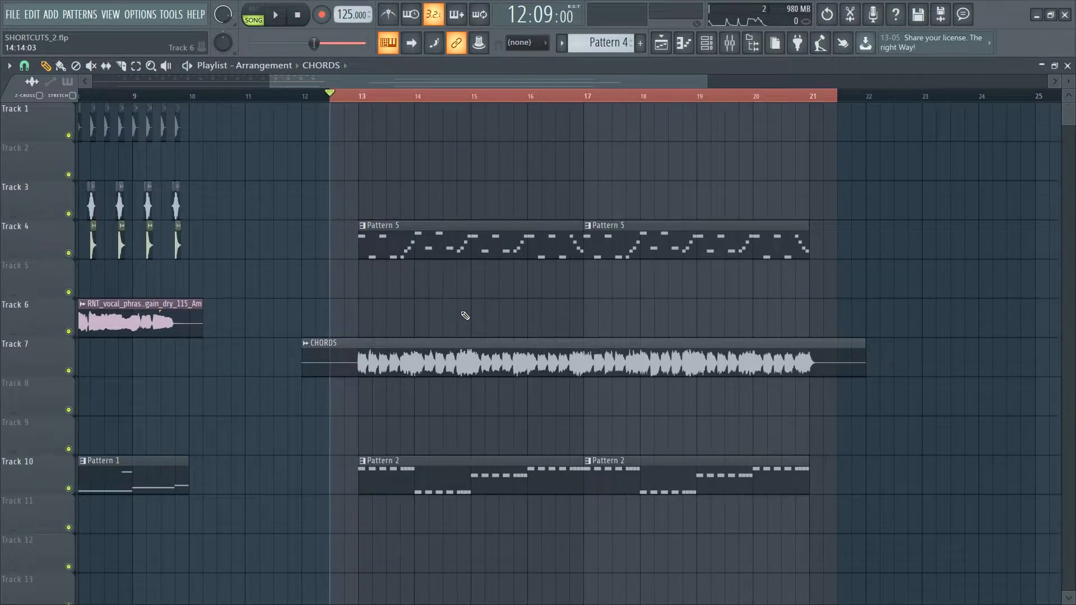
{"action": "key", "text": "space"}
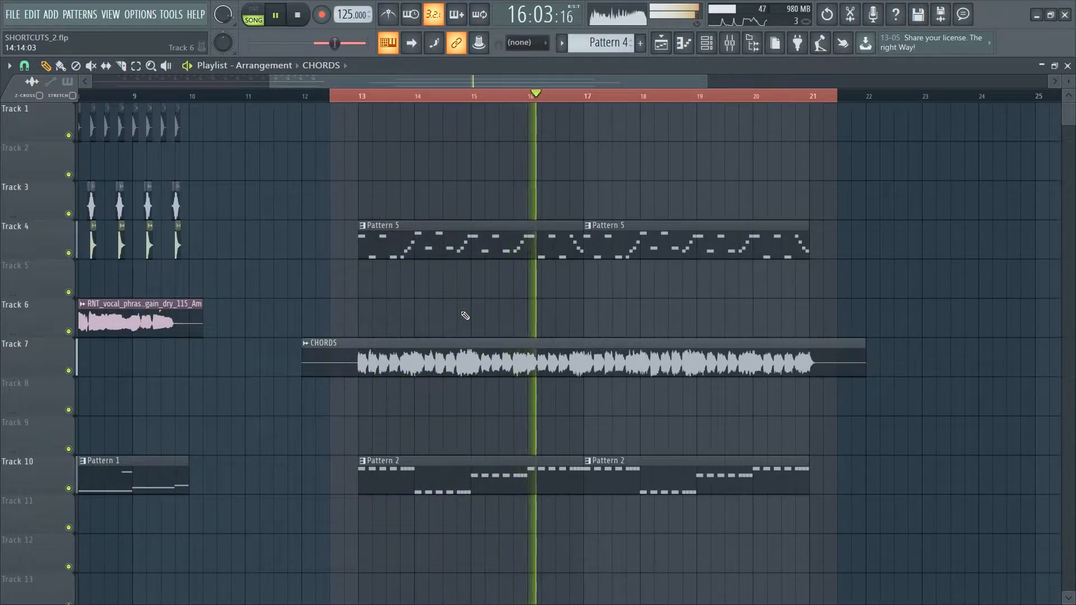
{"action": "key", "text": "space"}
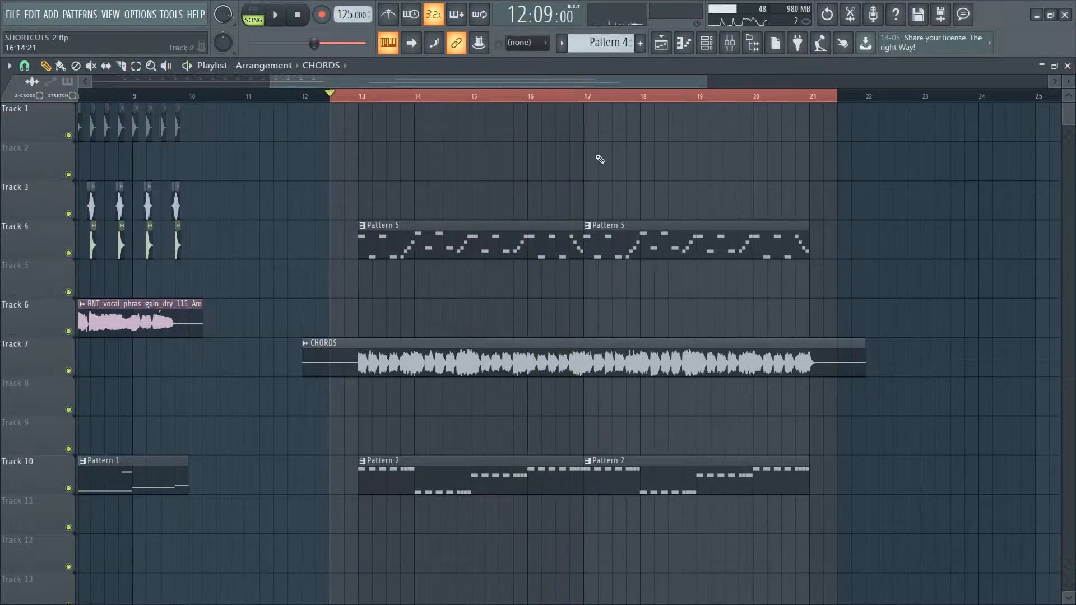
Step: Solo Insert 16 in the mixer, tighten the timeline selection to bars 13 to 21 and play the soloed synth
{"action": "left_click", "coordinate": [730, 44]}
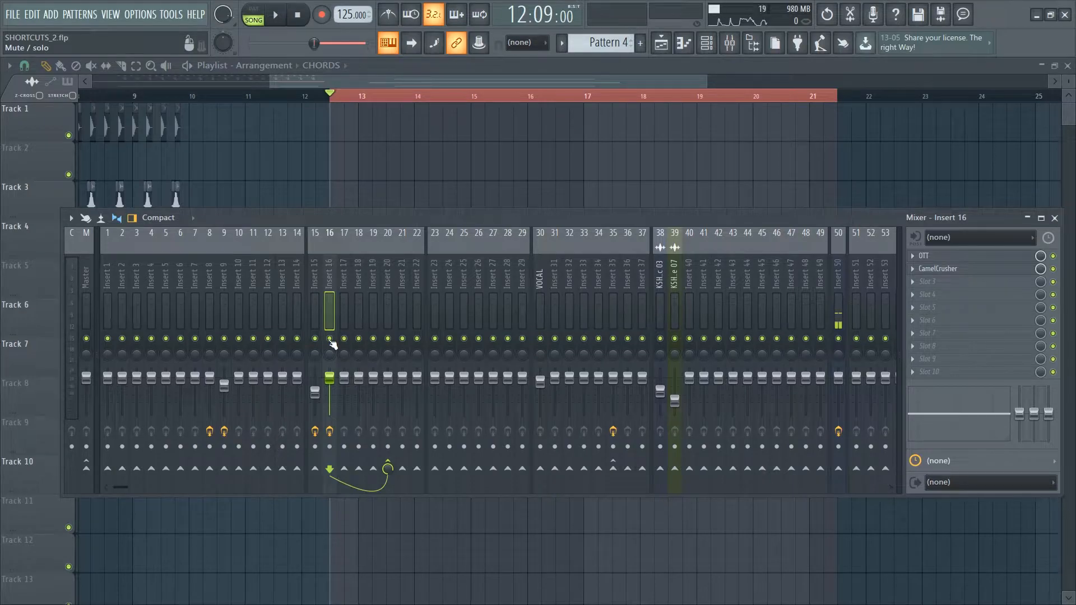
{"action": "left_click_drag", "start_coordinate": [359, 112], "coordinate": [812, 168]}
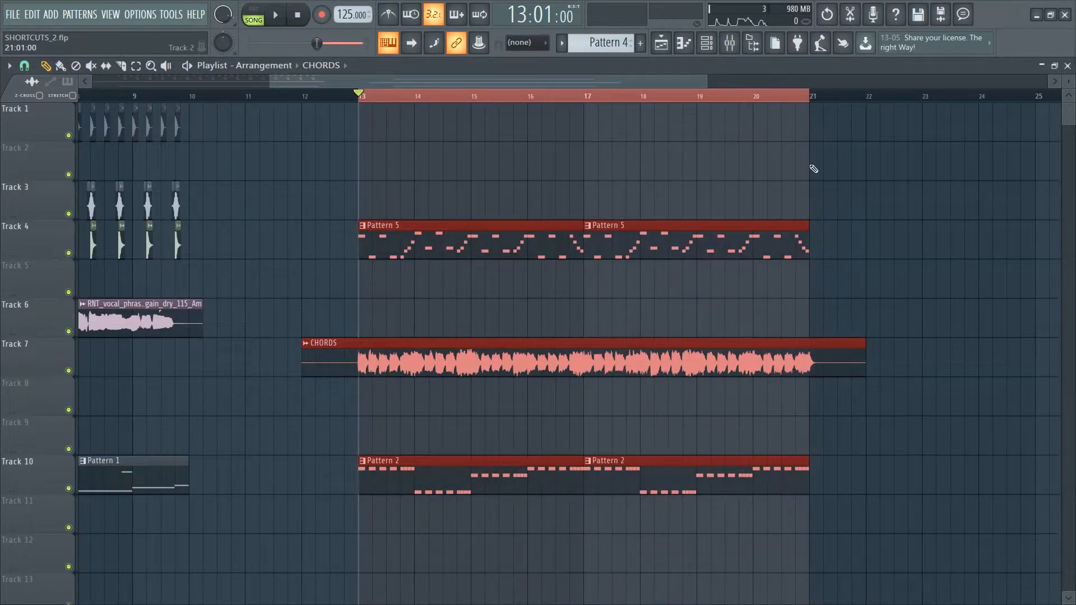
{"action": "key", "text": "space"}
{"action": "key", "text": "F9"}
{"action": "key", "text": "space"}
{"action": "key", "text": "space"}
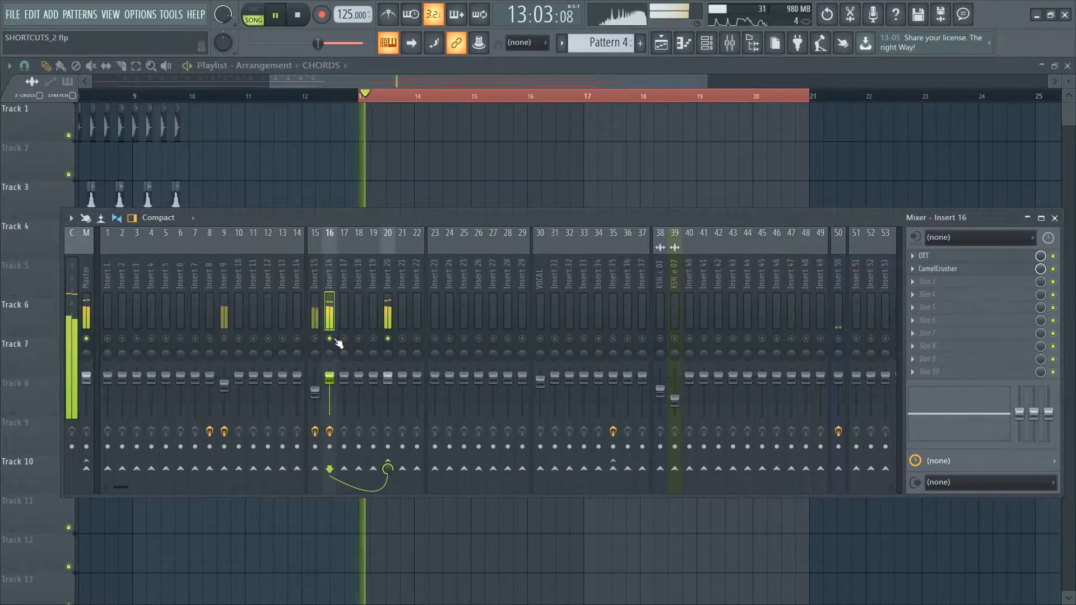
Step: Stop playback and load ValhallaPlate into slot 3 of Insert 20
{"action": "left_click", "coordinate": [388, 322]}
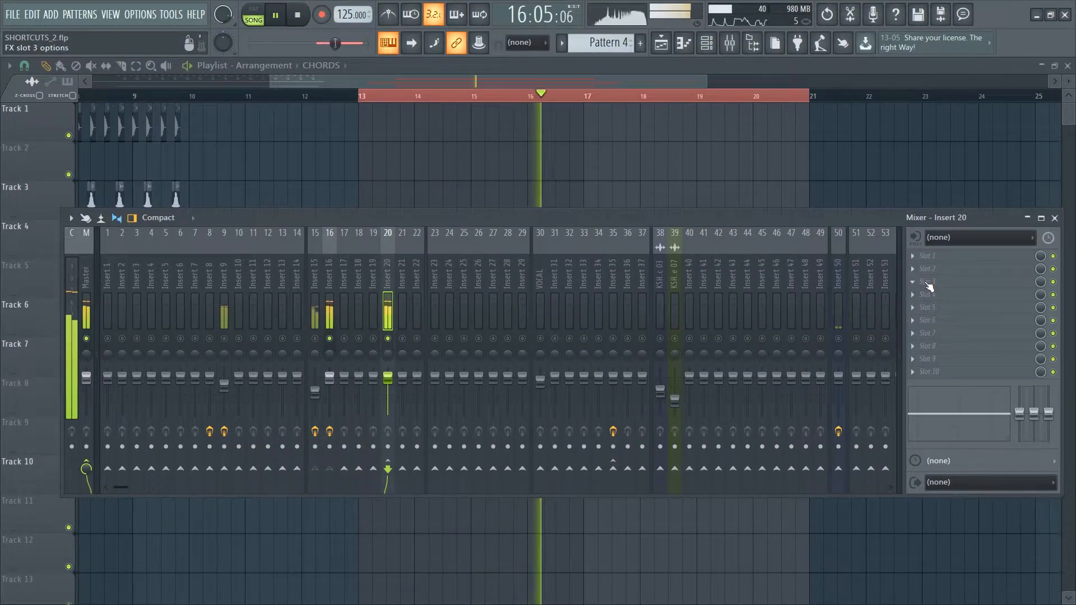
{"action": "key", "text": "space"}
{"action": "left_click", "coordinate": [924, 281]}
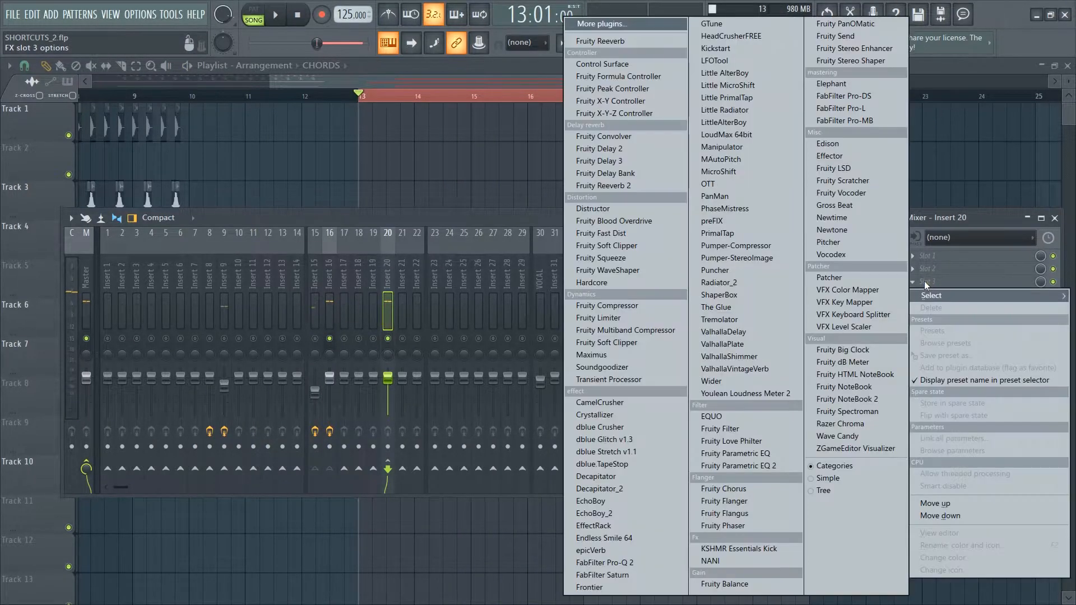
{"action": "left_click", "coordinate": [776, 346]}
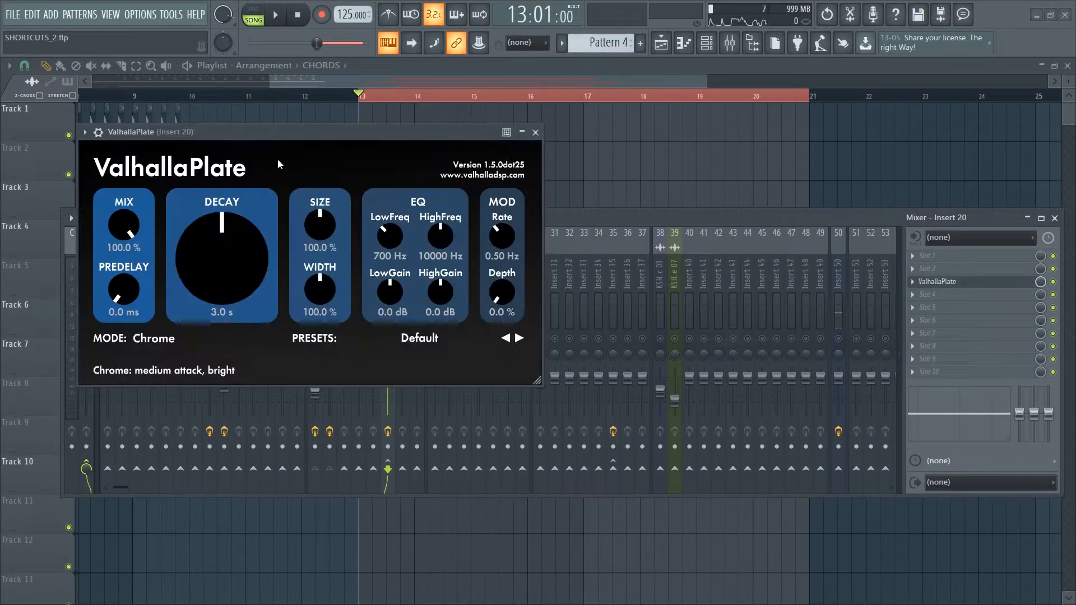
Step: Set ValhallaPlate's mix to 20% and size to 80%, and play the soloed synth with the reverb
{"action": "left_click_drag", "start_coordinate": [268, 132], "coordinate": [502, 145]}
{"action": "left_click", "coordinate": [355, 260]}
{"action": "type", "text": "20"}
{"action": "key", "text": "Return"}
{"action": "left_click", "coordinate": [562, 261]}
{"action": "type", "text": "80"}
{"action": "key", "text": "Return"}
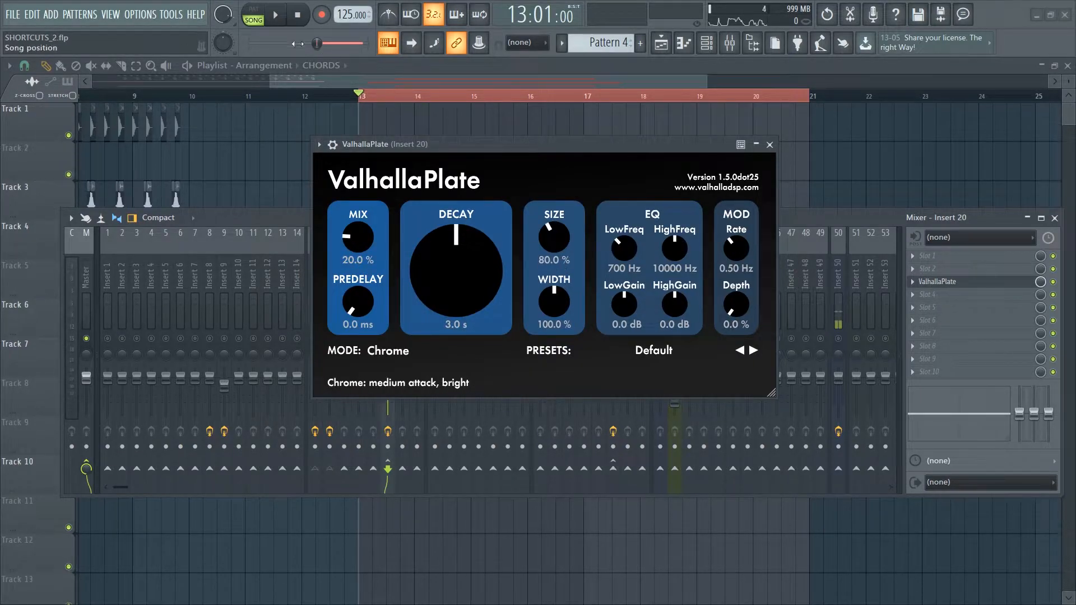
{"action": "left_click", "coordinate": [278, 19]}
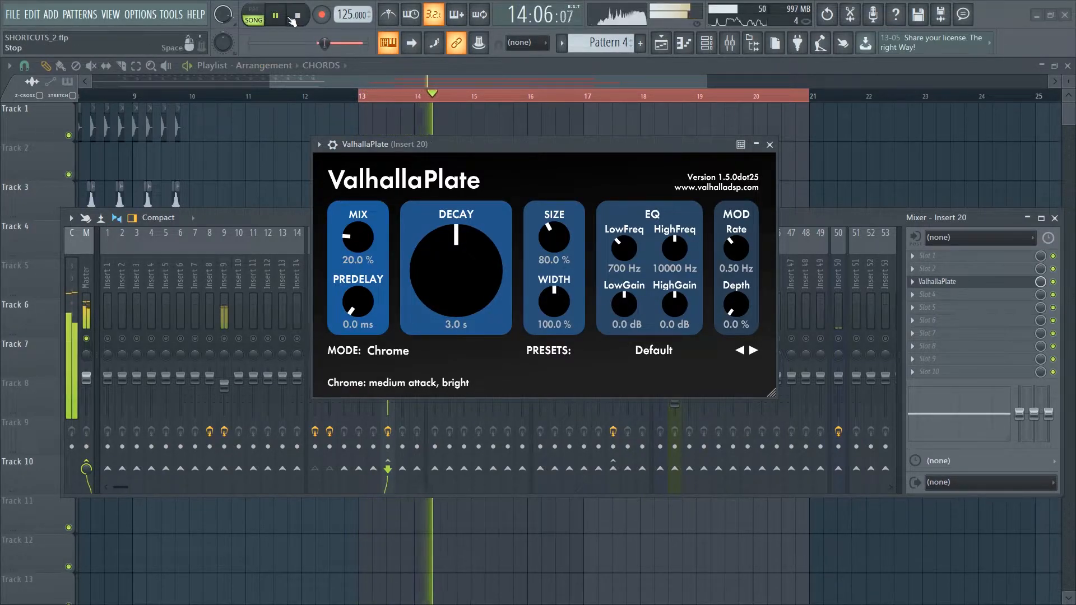
{"action": "key", "text": "space"}
Step: Set ValhallaPlate's mix to 30% and decay to 3.5 s
{"action": "left_click", "coordinate": [354, 262]}
{"action": "type", "text": "3"}
{"action": "key", "text": "Return"}
{"action": "left_click", "coordinate": [458, 325]}
{"action": "type", "text": "3.5"}
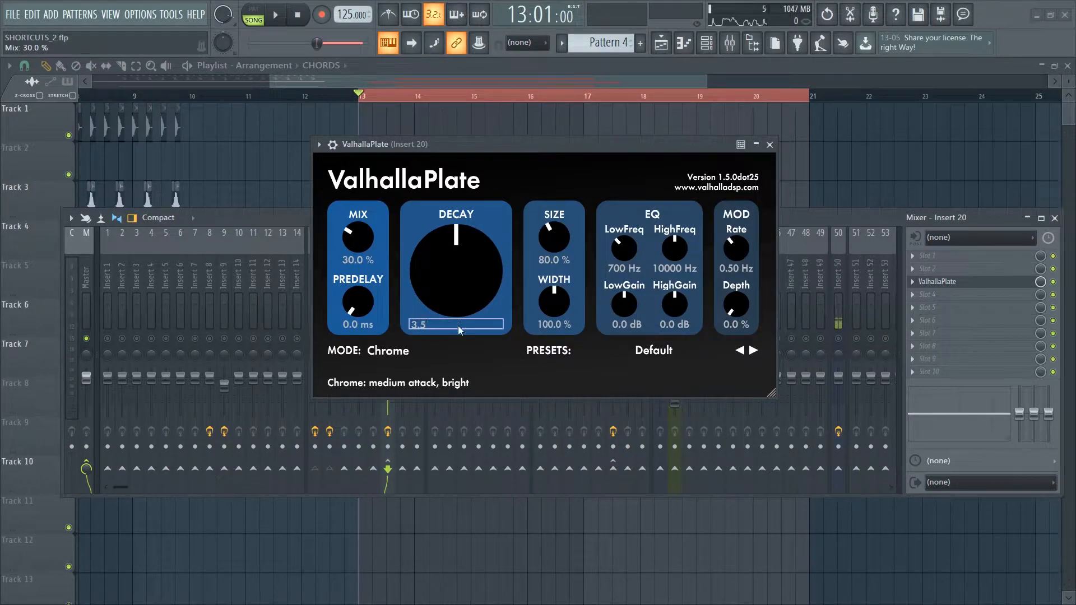
{"action": "key", "text": "Return"}
Step: Close ValhallaPlate and the mixer, and listen to the soloed synth through the selection
{"action": "left_click", "coordinate": [769, 145]}
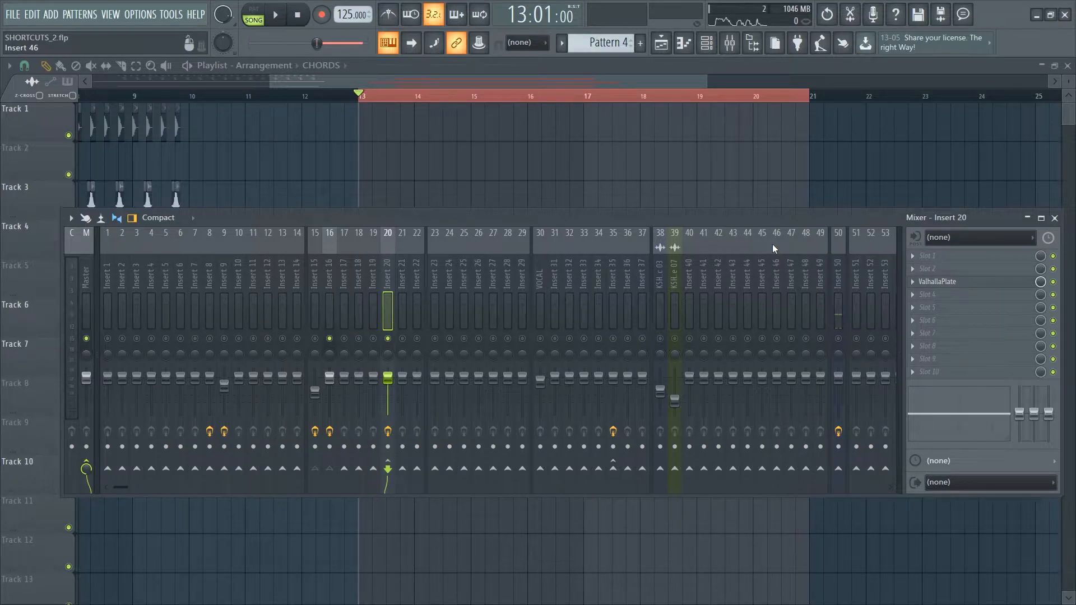
{"action": "left_click", "coordinate": [1055, 218]}
{"action": "key", "text": "space"}
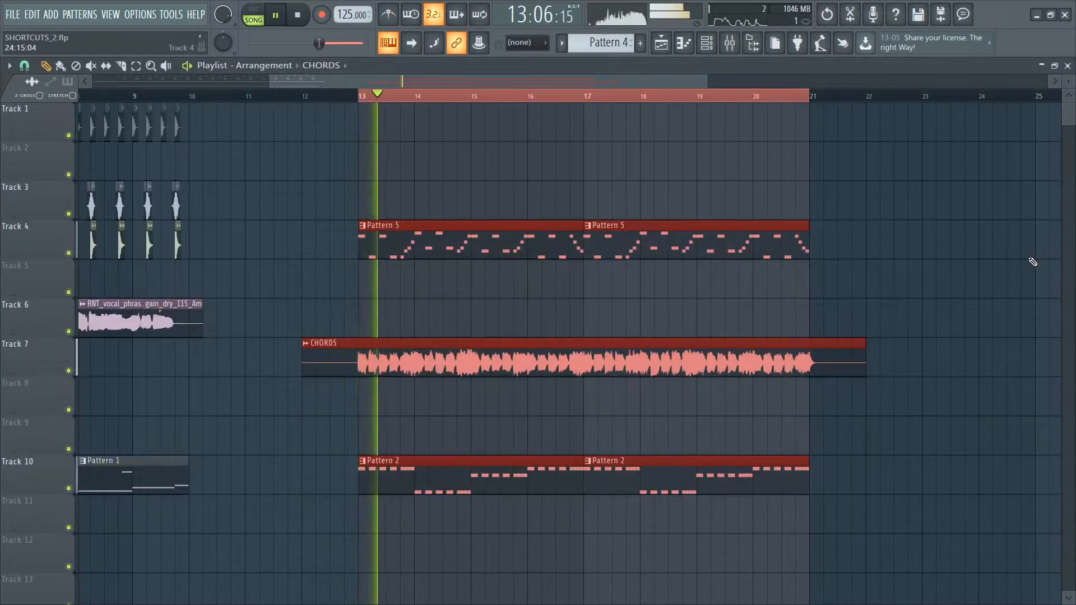
{"action": "key", "text": "space"}
Step: Restore all mixer tracks from solo, hide the mixer, and play bars 13 to 21 with the clips deselected
{"action": "left_click", "coordinate": [732, 46]}
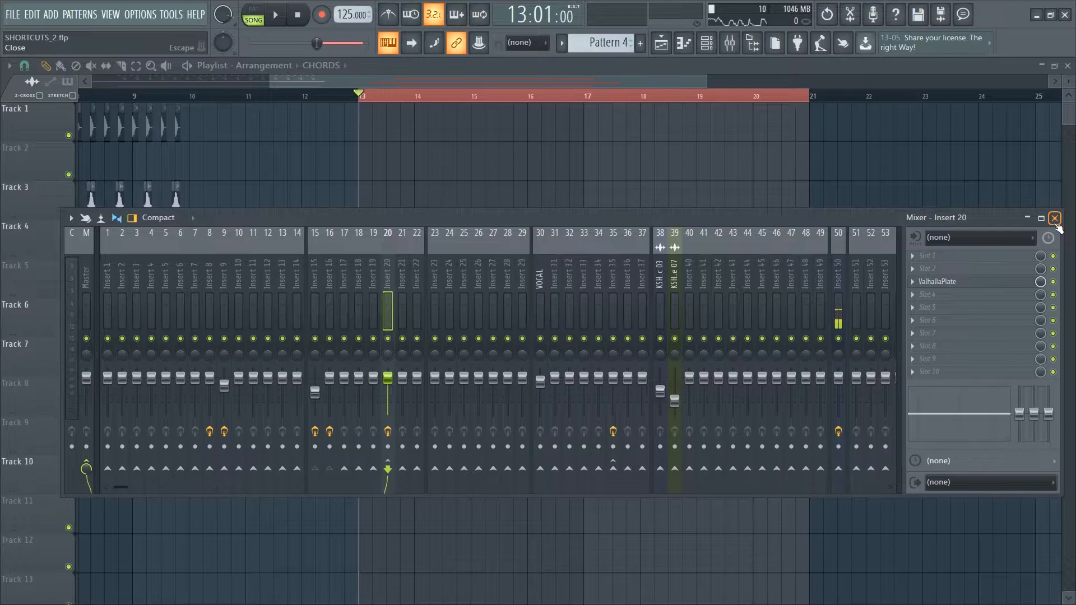
{"action": "left_click", "coordinate": [1055, 219]}
{"action": "key", "text": "space"}
{"action": "left_click", "coordinate": [968, 306], "text": "ctrl"}
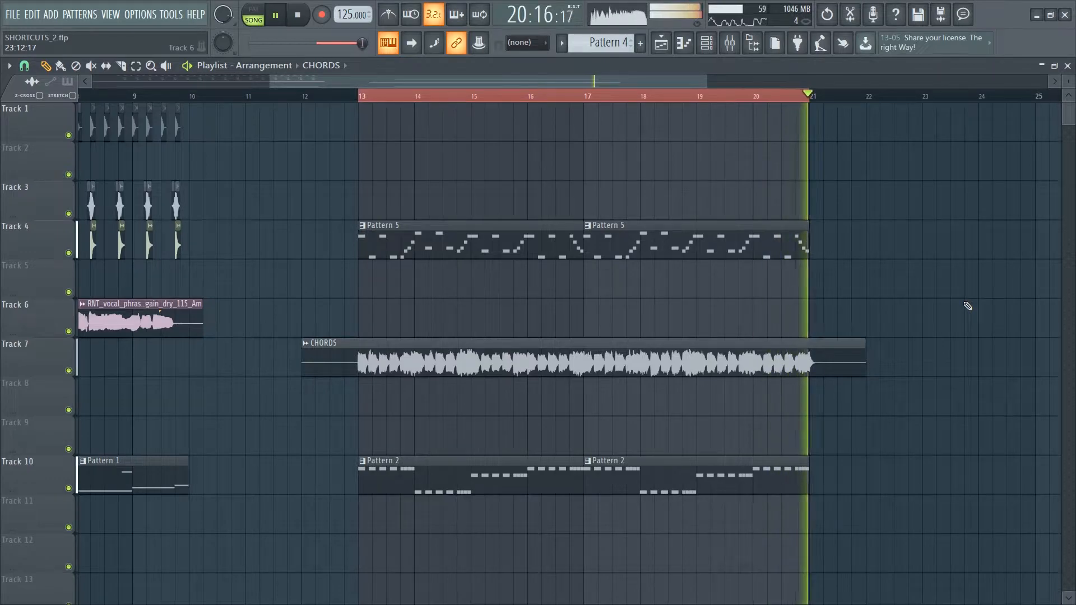
{"action": "key", "text": "space"}
Step: Save the project and select the timeline from 1:13:00 to just past bar 10 over the vocal section
{"action": "left_click_drag", "start_coordinate": [271, 82], "coordinate": [93, 82]}
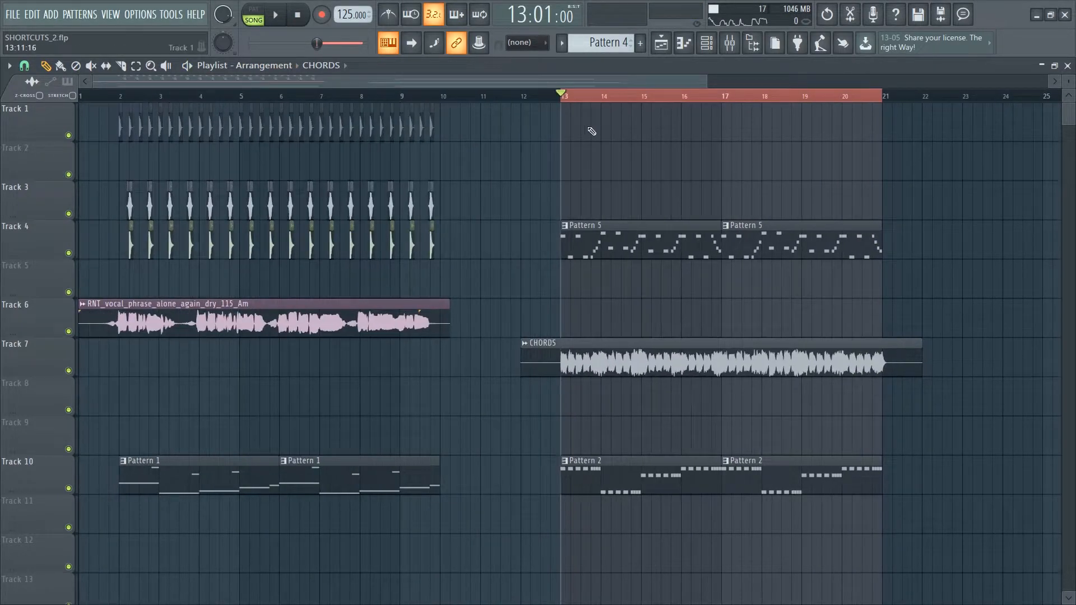
{"action": "left_click", "coordinate": [735, 46]}
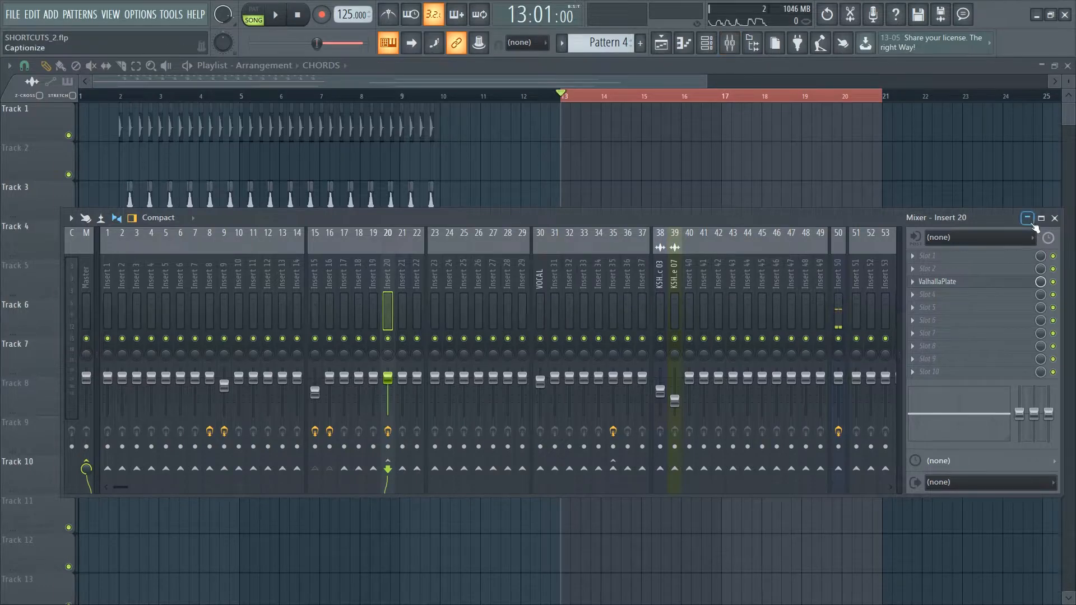
{"action": "left_click", "coordinate": [1055, 218]}
{"action": "left_click", "coordinate": [110, 97]}
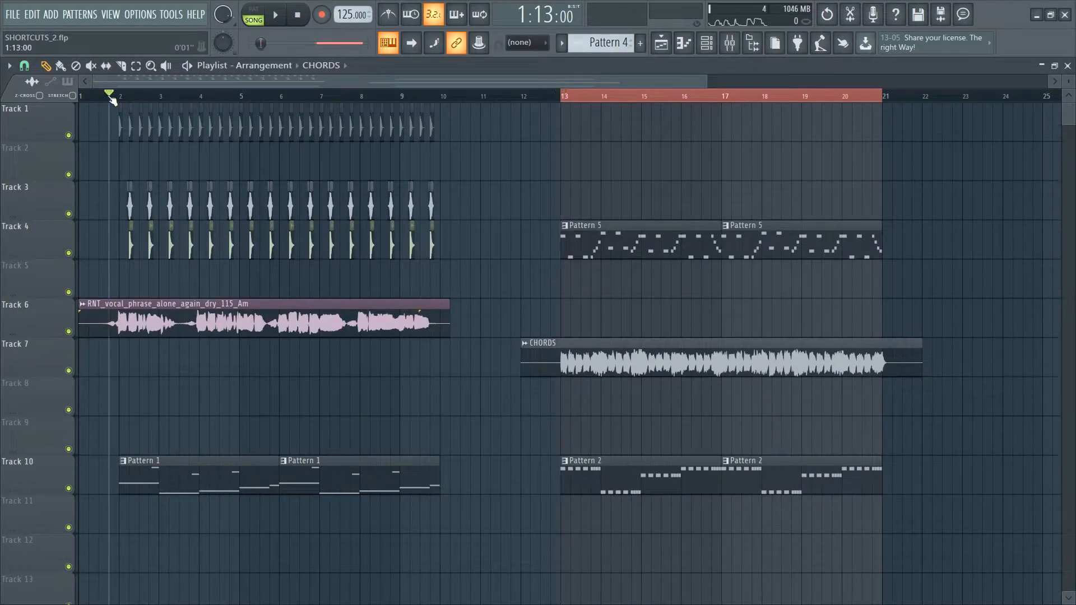
{"action": "key", "text": "ctrl+s"}
{"action": "left_click_drag", "start_coordinate": [111, 100], "coordinate": [459, 96]}
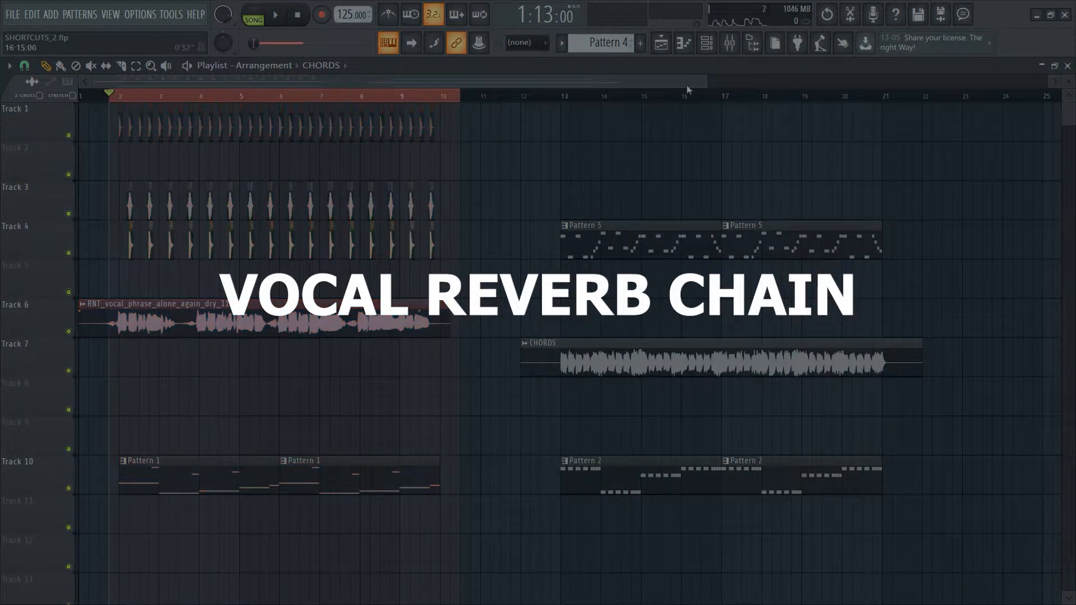
{"action": "left_click_drag", "start_coordinate": [705, 81], "coordinate": [458, 82]}
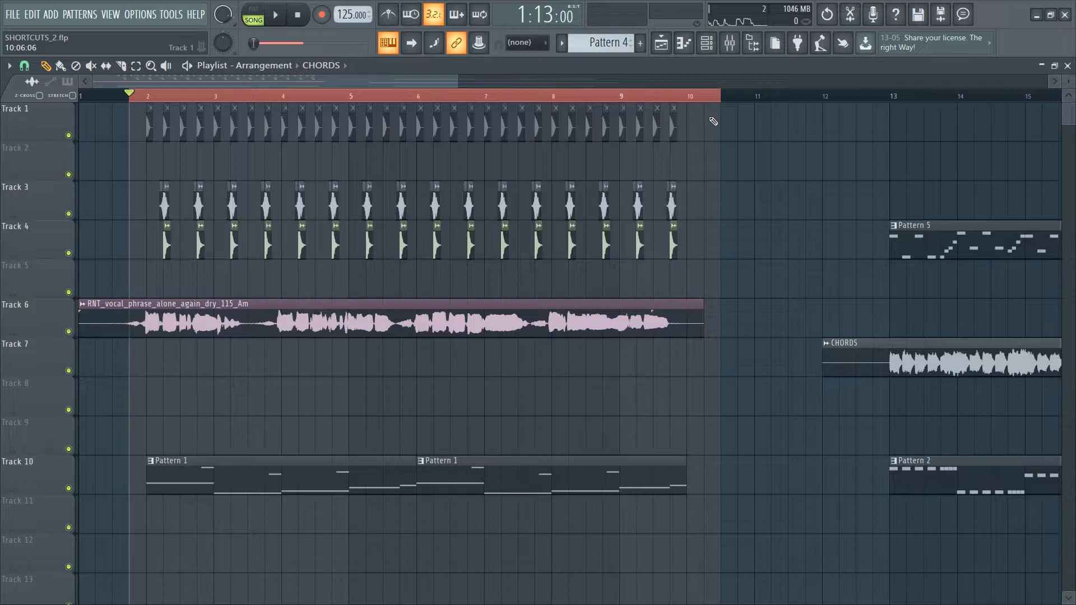
Step: Solo the VOCAL track in the mixer and rename Insert 35 as VOCAL BUS
{"action": "left_click", "coordinate": [729, 43]}
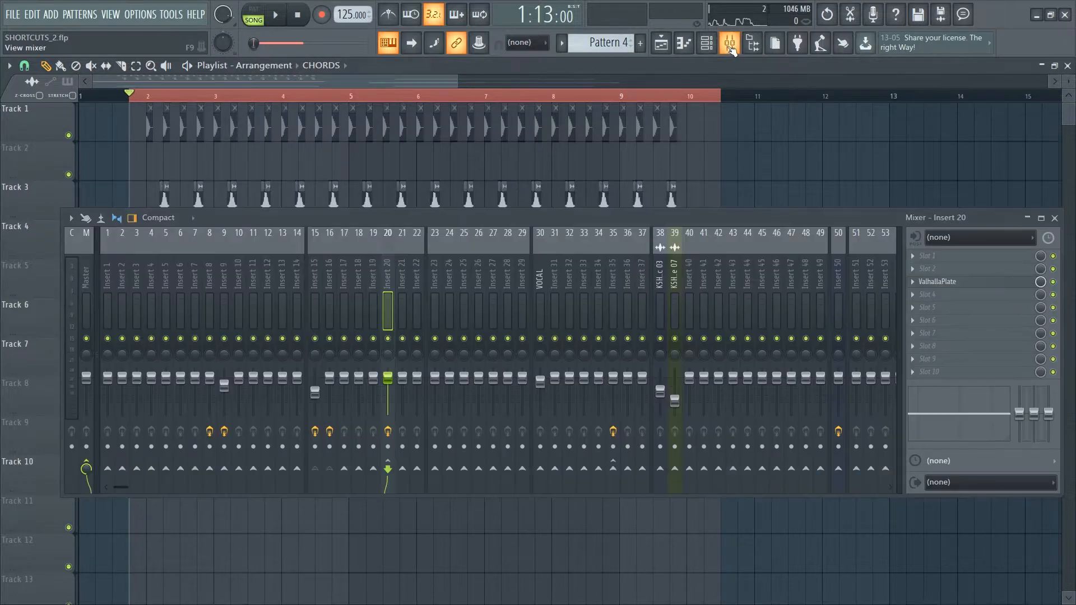
{"action": "left_click", "coordinate": [538, 315]}
{"action": "right_click", "coordinate": [614, 233]}
{"action": "left_click", "coordinate": [644, 241]}
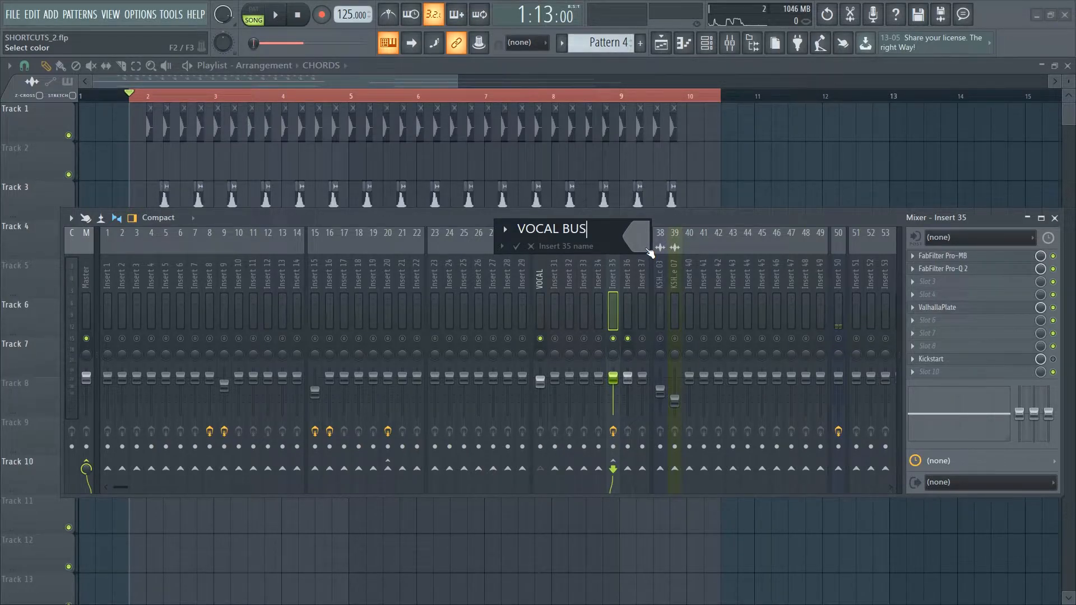
{"action": "key", "text": "Return"}
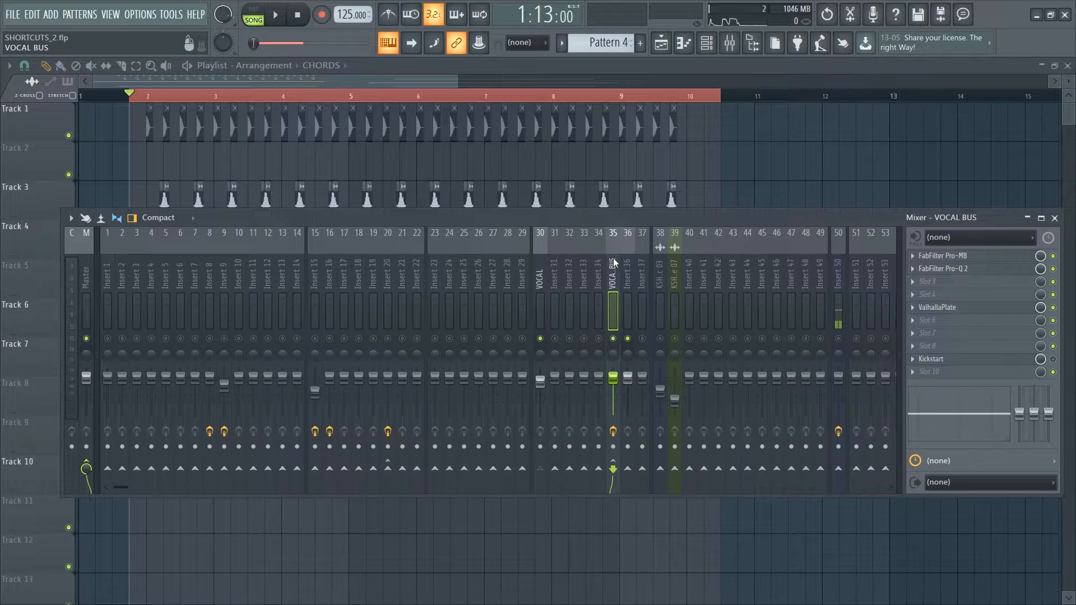
Step: Route the VOCAL BUS to Insert 36 and play the selection to check that Insert 36 receives signal
{"action": "right_click", "coordinate": [627, 469]}
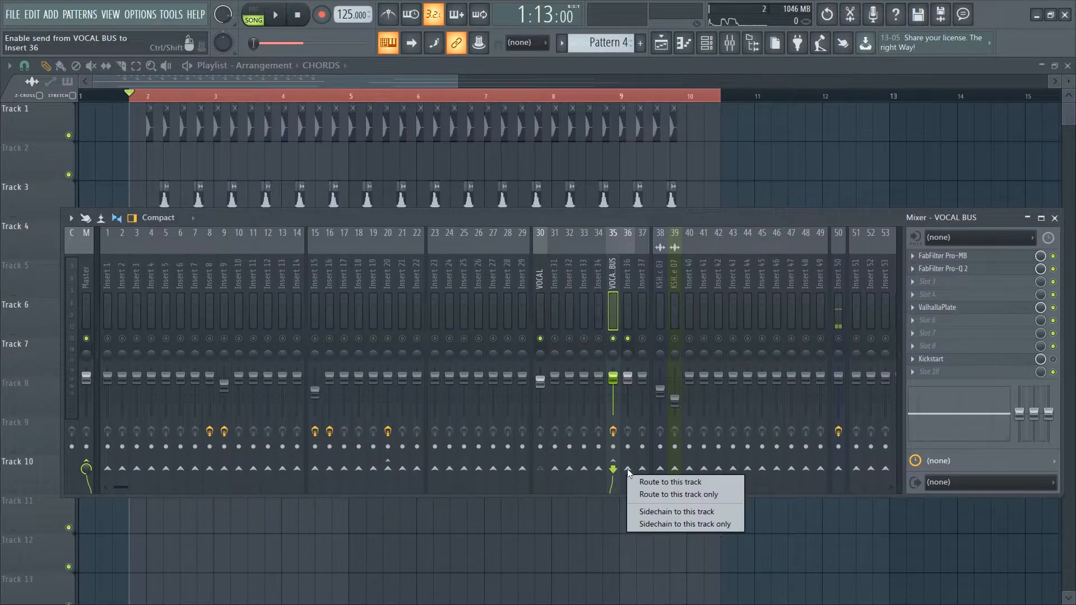
{"action": "left_click", "coordinate": [710, 511]}
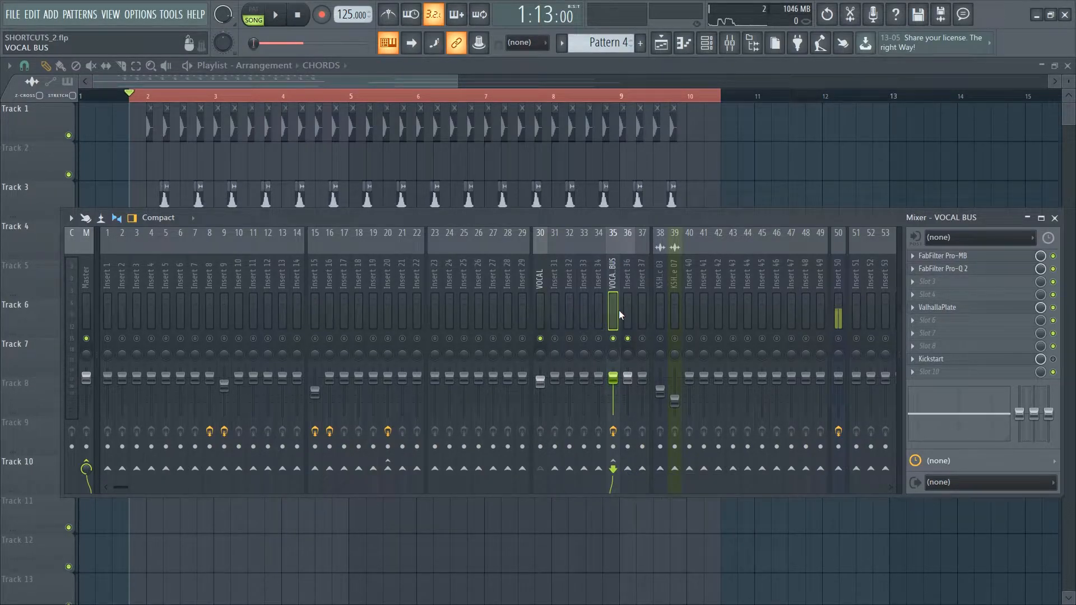
{"action": "right_click", "coordinate": [629, 470]}
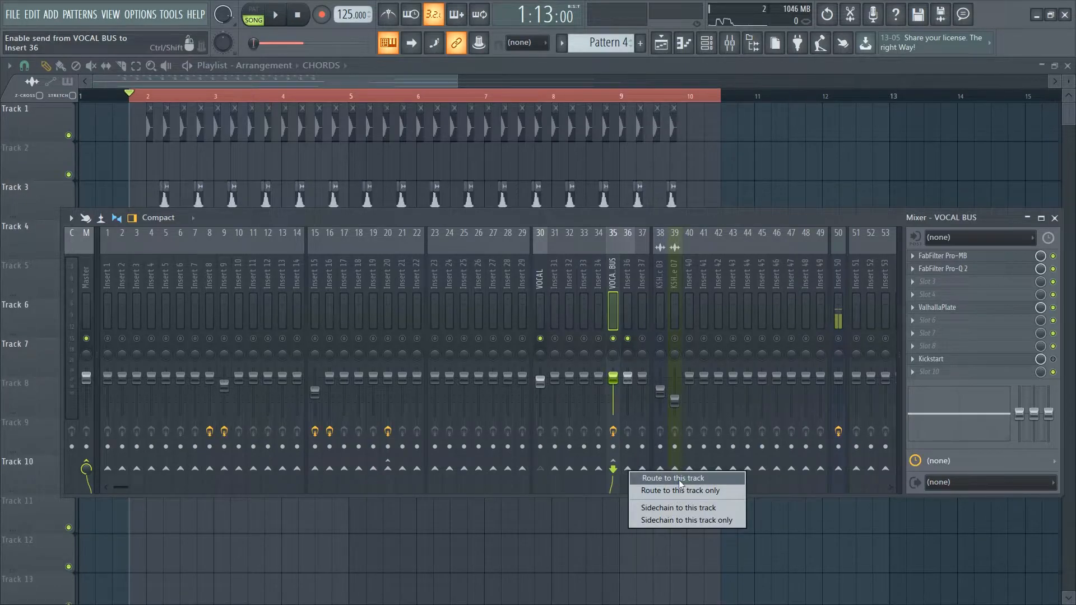
{"action": "left_click", "coordinate": [678, 479]}
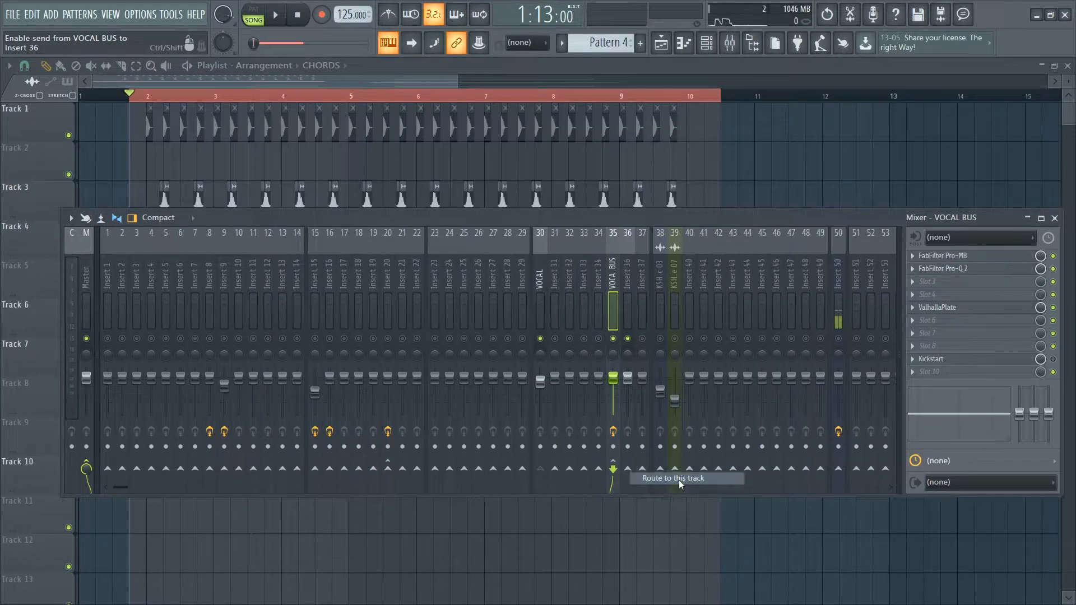
{"action": "left_click", "coordinate": [629, 317]}
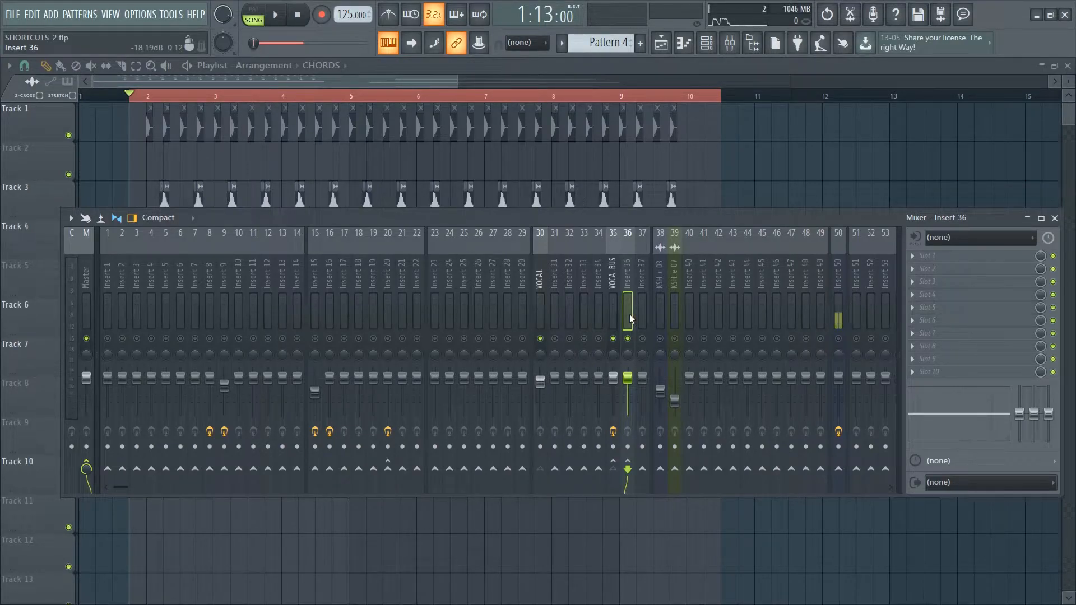
{"action": "key", "text": "space"}
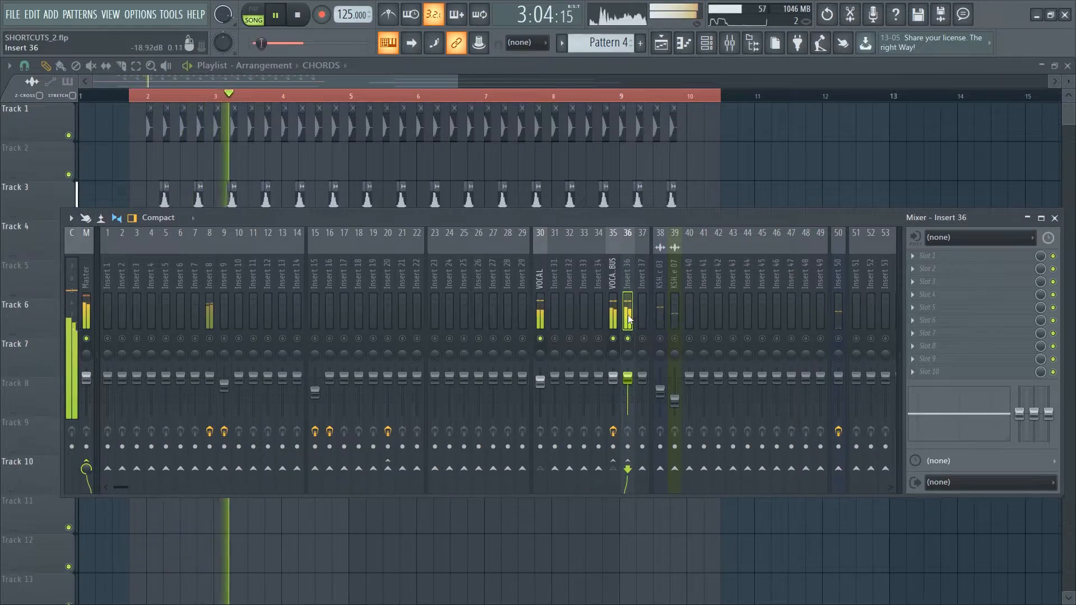
{"action": "key", "text": "space"}
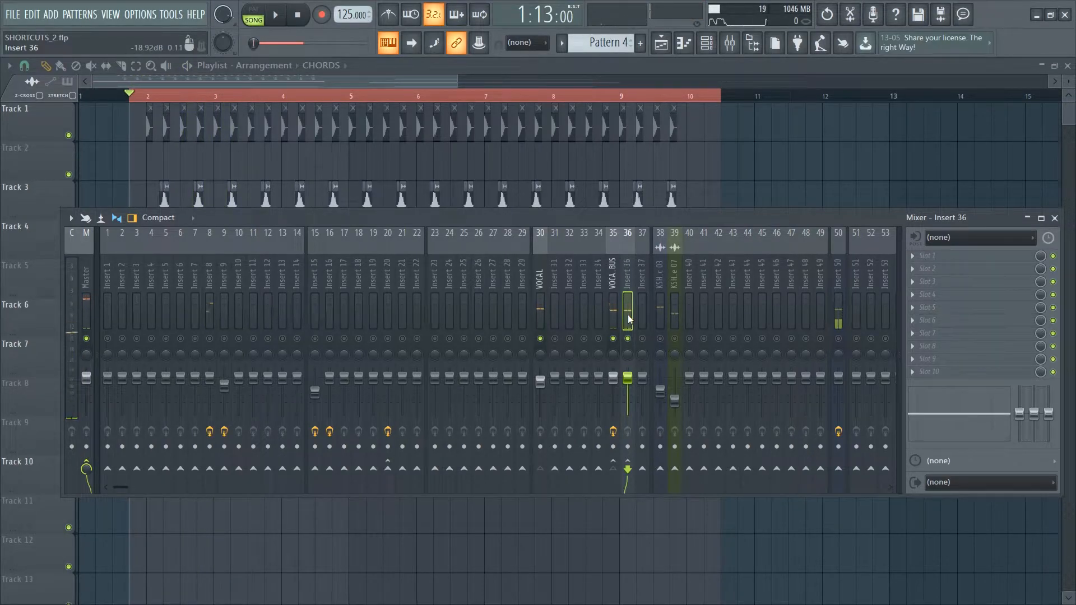
Step: Rename Insert 36 as REVERB
{"action": "right_click", "coordinate": [628, 317]}
{"action": "left_click", "coordinate": [672, 244]}
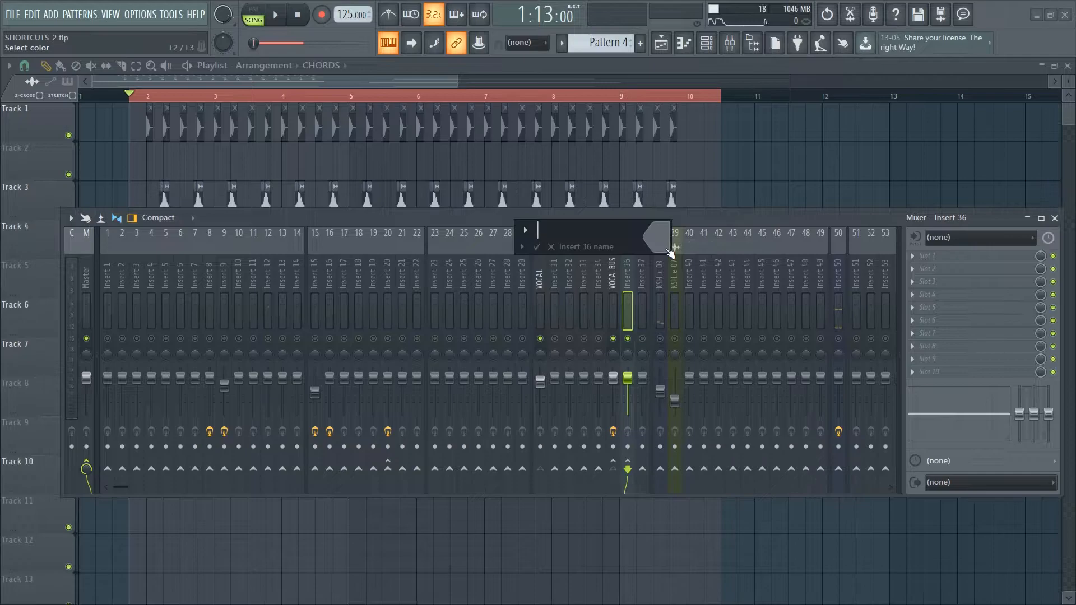
{"action": "type", "text": "REVERB"}
{"action": "key", "text": "Return"}
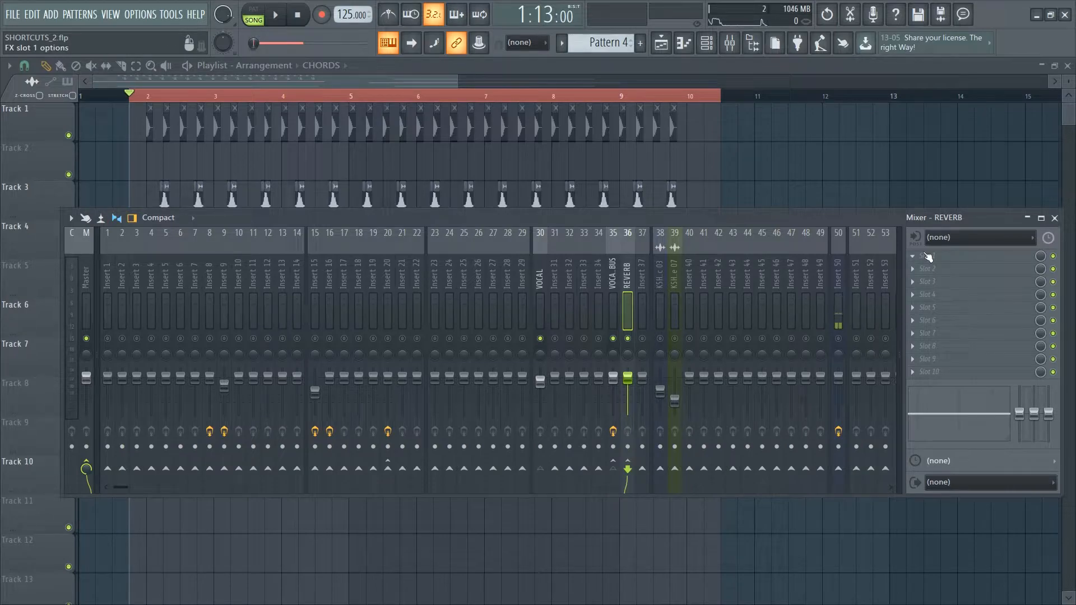
Step: Load Fruity Parametric EQ 2 on REVERB's slot 1 with the 20Hz + 18kHz cut preset, raise the low cut to about 274 Hz and lower the high cut
{"action": "left_click", "coordinate": [928, 256]}
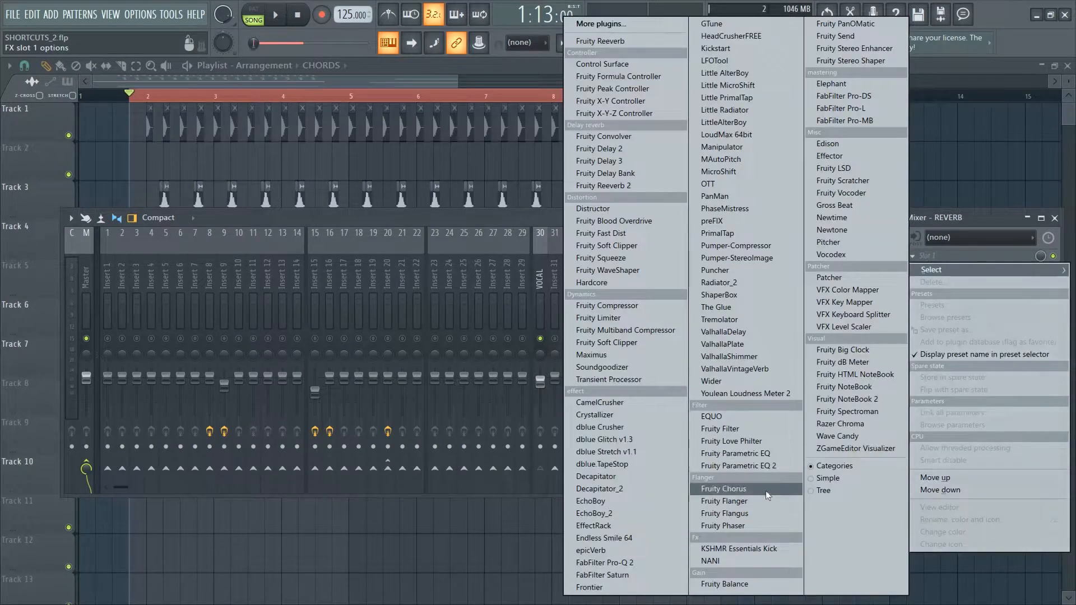
{"action": "left_click", "coordinate": [764, 470]}
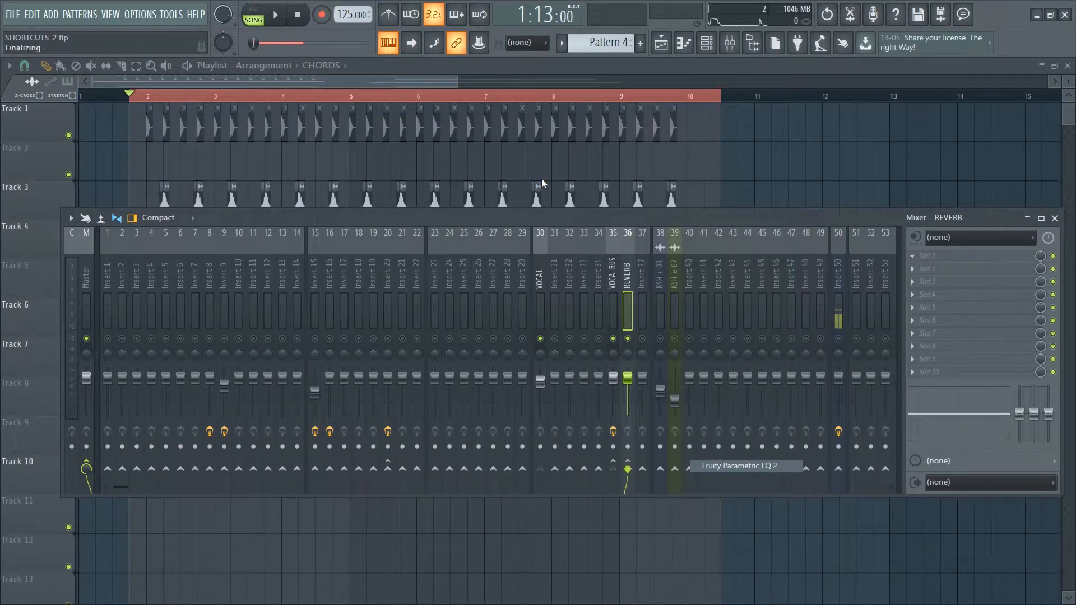
{"action": "left_click_drag", "start_coordinate": [331, 90], "coordinate": [584, 130]}
{"action": "left_click", "coordinate": [653, 130]}
{"action": "left_click", "coordinate": [717, 195]}
{"action": "left_click_drag", "start_coordinate": [620, 327], "coordinate": [620, 305]}
{"action": "left_click_drag", "start_coordinate": [701, 324], "coordinate": [701, 341]}
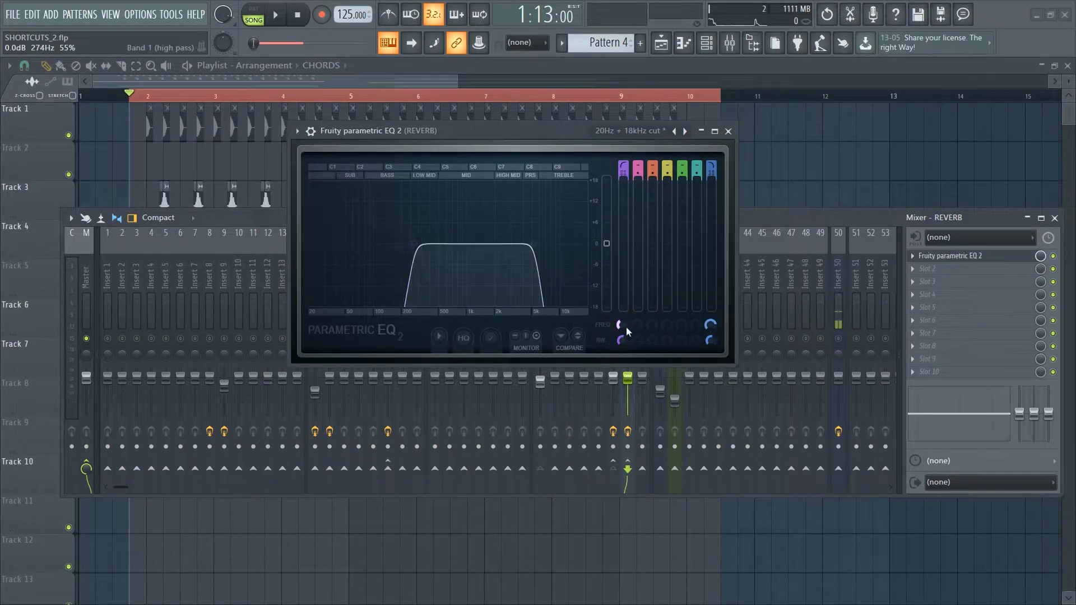
Step: Play the selection briefly to hear the filtered REVERB channel and review the curve of its parametric EQ
{"action": "key", "text": "space"}
{"action": "left_click", "coordinate": [728, 131]}
{"action": "key", "text": "space"}
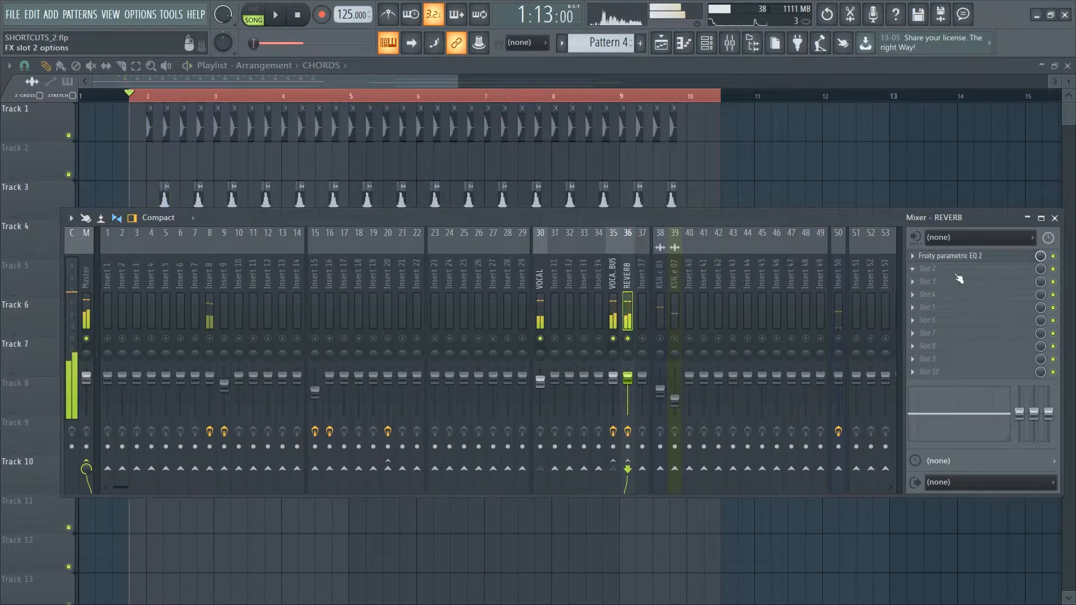
{"action": "left_click", "coordinate": [953, 255]}
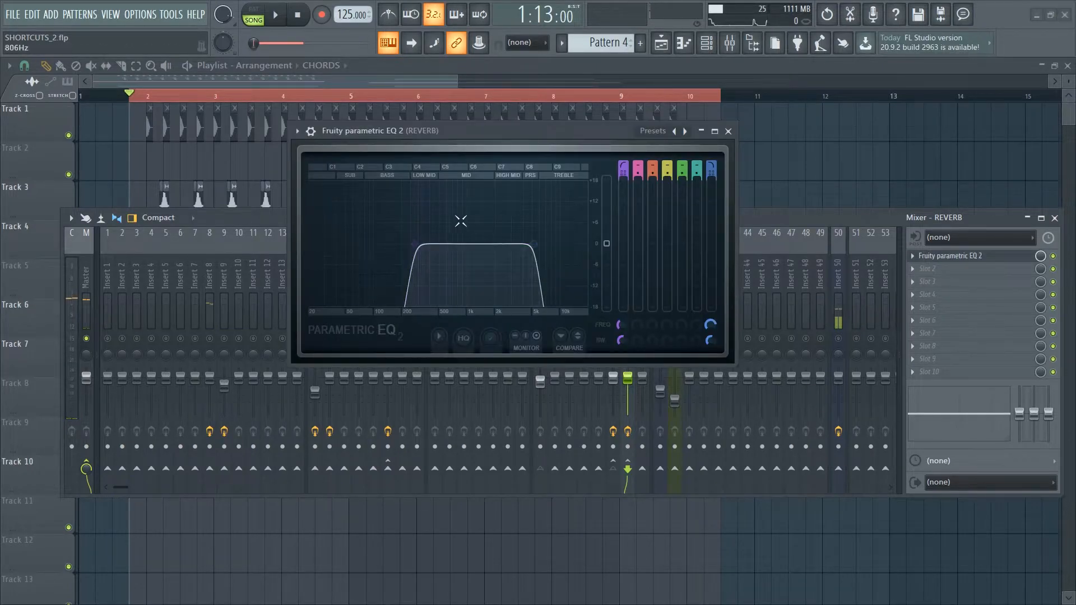
{"action": "left_click", "coordinate": [728, 131]}
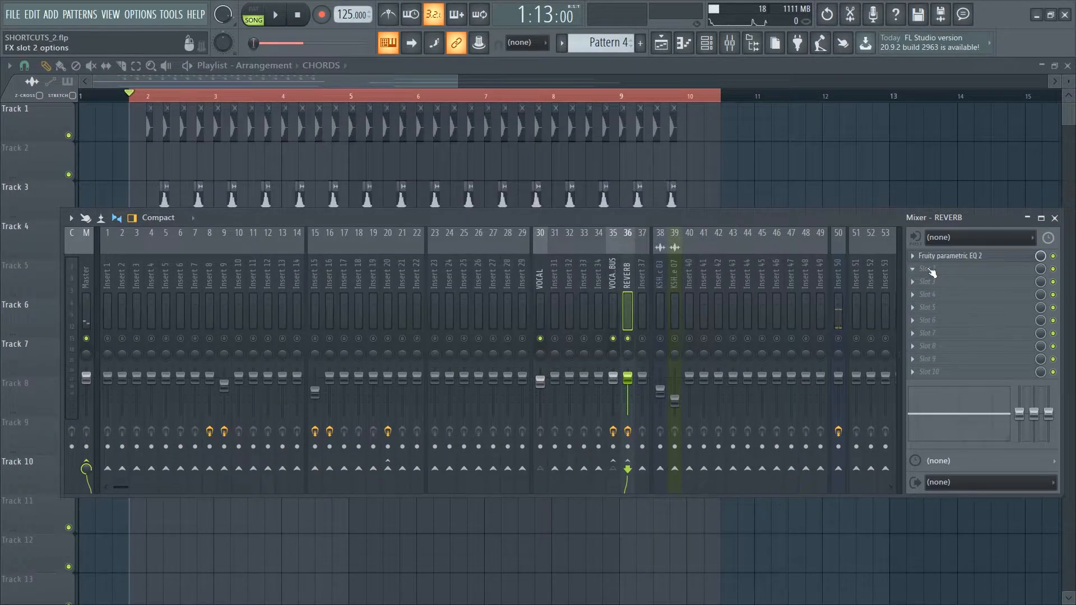
Step: Add Fruity Reeverb to slot 2 of REVERB with dry at 0%, reverb at 80% and a decay of 3.0 sec
{"action": "left_click", "coordinate": [932, 271]}
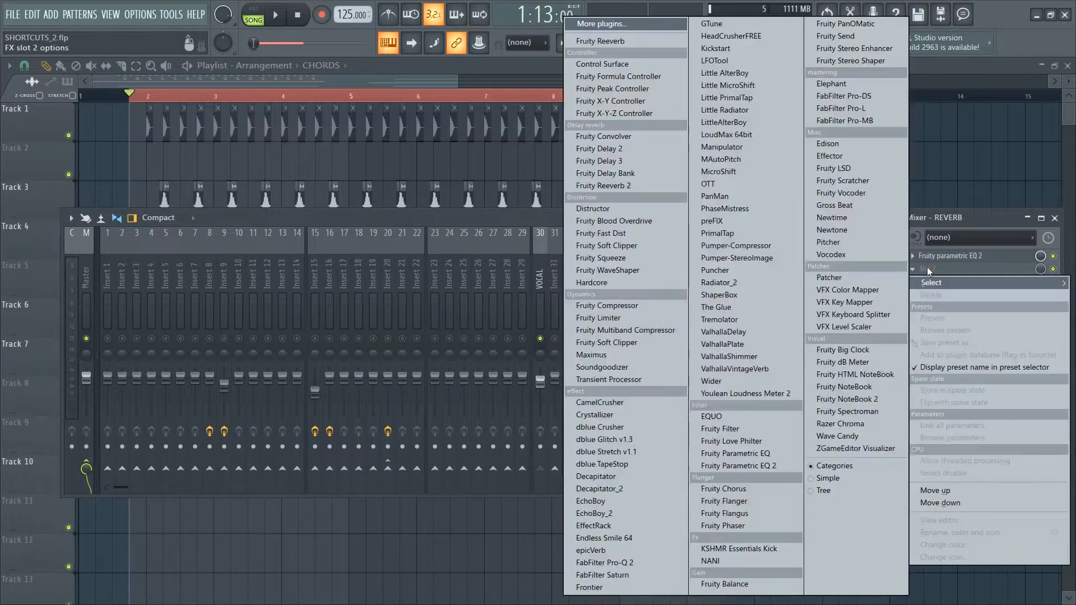
{"action": "left_click", "coordinate": [608, 106]}
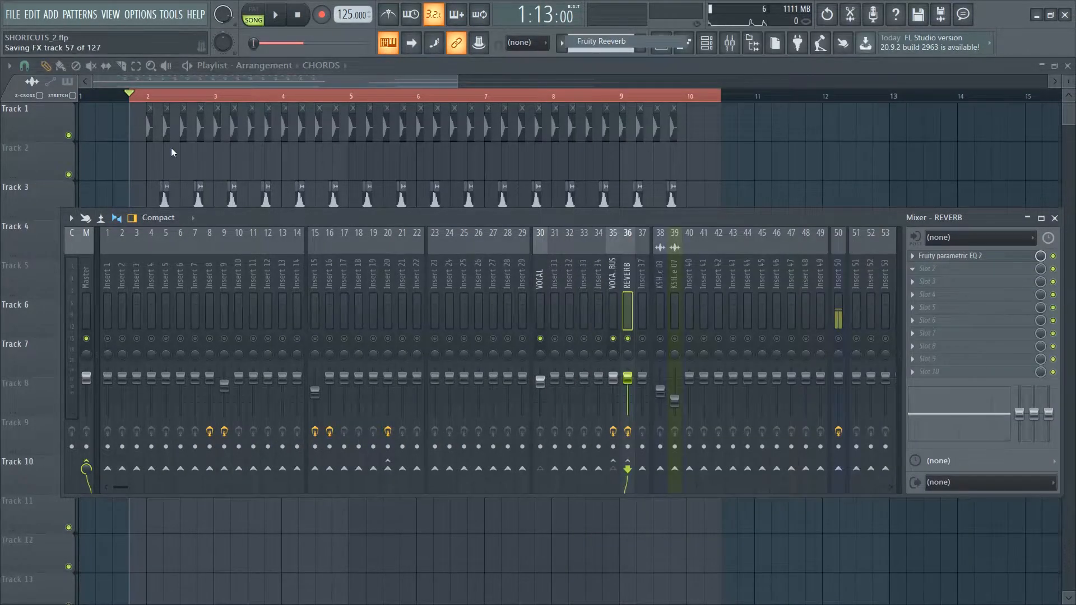
{"action": "left_click_drag", "start_coordinate": [159, 113], "coordinate": [559, 216]}
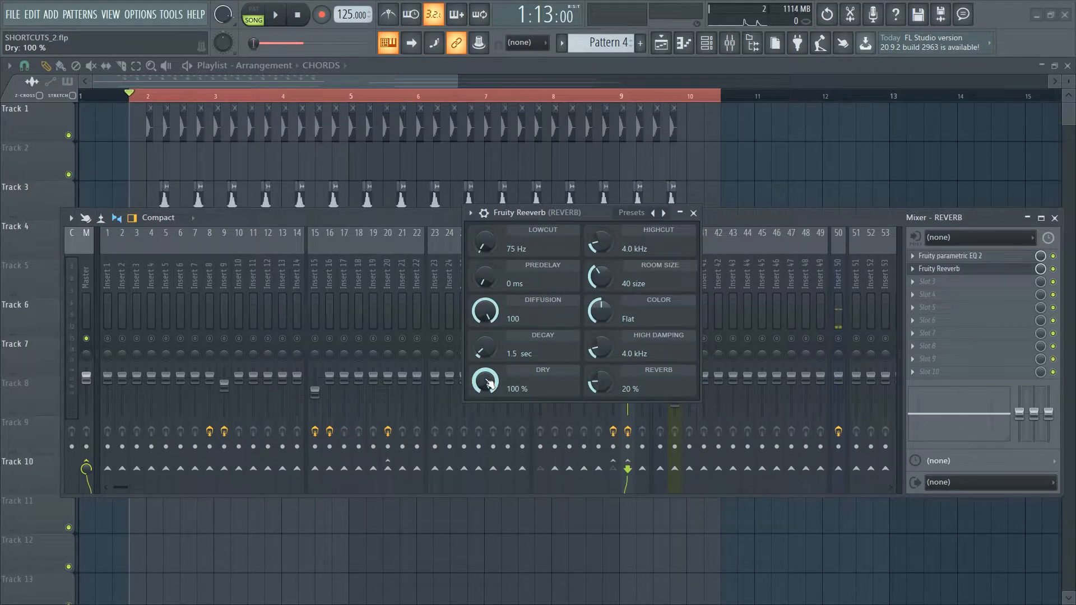
{"action": "left_click_drag", "start_coordinate": [489, 383], "coordinate": [489, 435]}
{"action": "left_click_drag", "start_coordinate": [600, 382], "coordinate": [600, 353]}
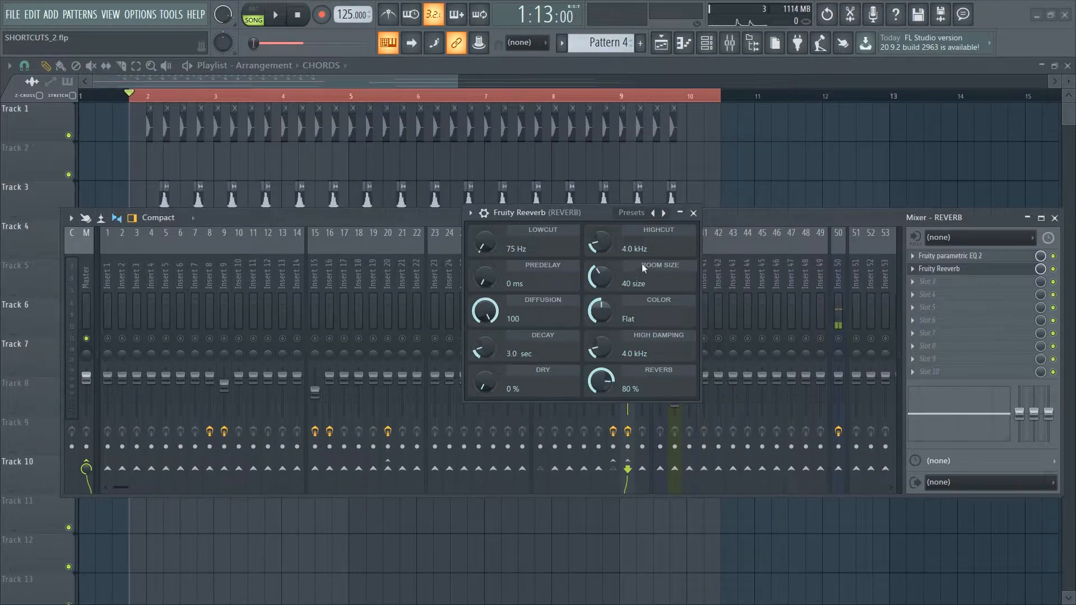
Step: Set the Reeverb's room size to 80, its color to Warmer and its low cut to 155 Hz
{"action": "left_click_drag", "start_coordinate": [599, 276], "coordinate": [600, 263]}
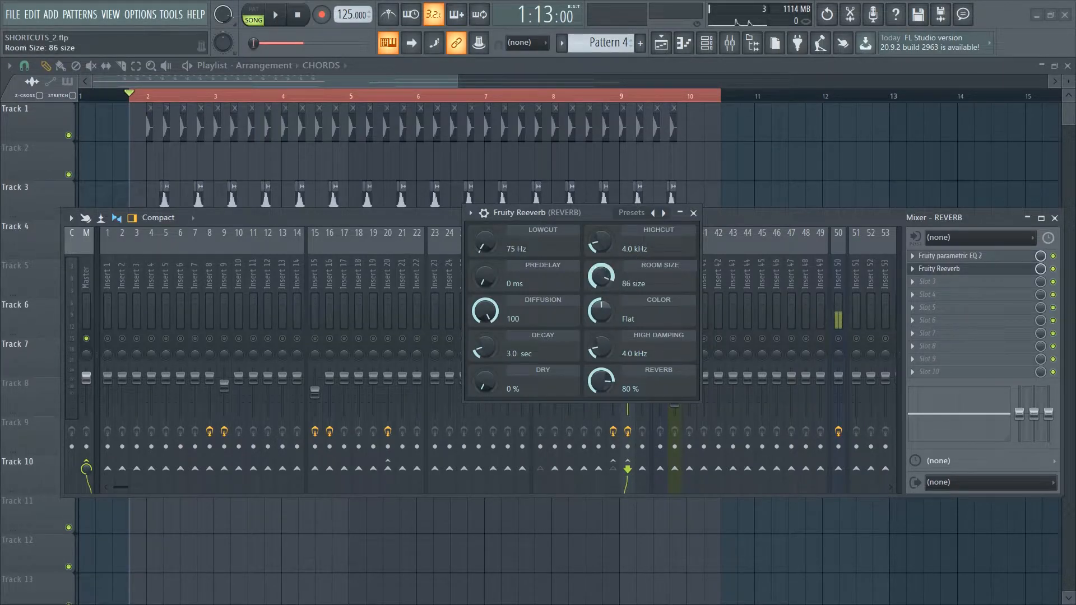
{"action": "left_click_drag", "start_coordinate": [599, 311], "coordinate": [600, 300]}
{"action": "left_click_drag", "start_coordinate": [485, 242], "coordinate": [485, 237]}
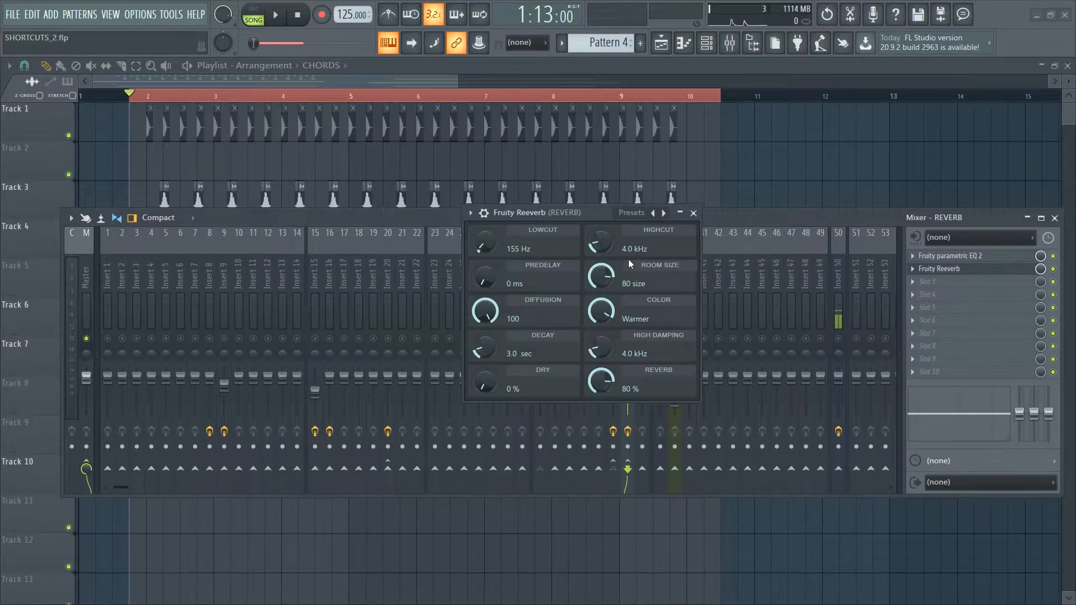
{"action": "left_click", "coordinate": [693, 213]}
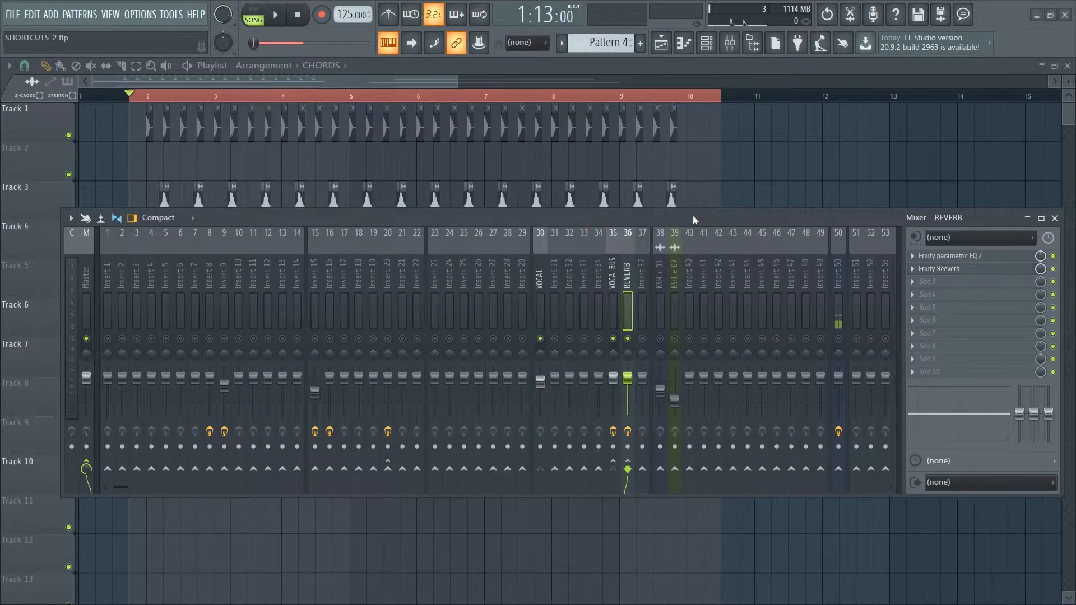
Step: Copy the slot 1 parametric EQ into slot 3 of REVERB and review the Fruity Reeverb settings
{"action": "left_click", "coordinate": [912, 258]}
{"action": "left_click", "coordinate": [940, 343]}
{"action": "left_click_drag", "start_coordinate": [927, 285], "coordinate": [928, 286]}
{"action": "left_click", "coordinate": [929, 286]}
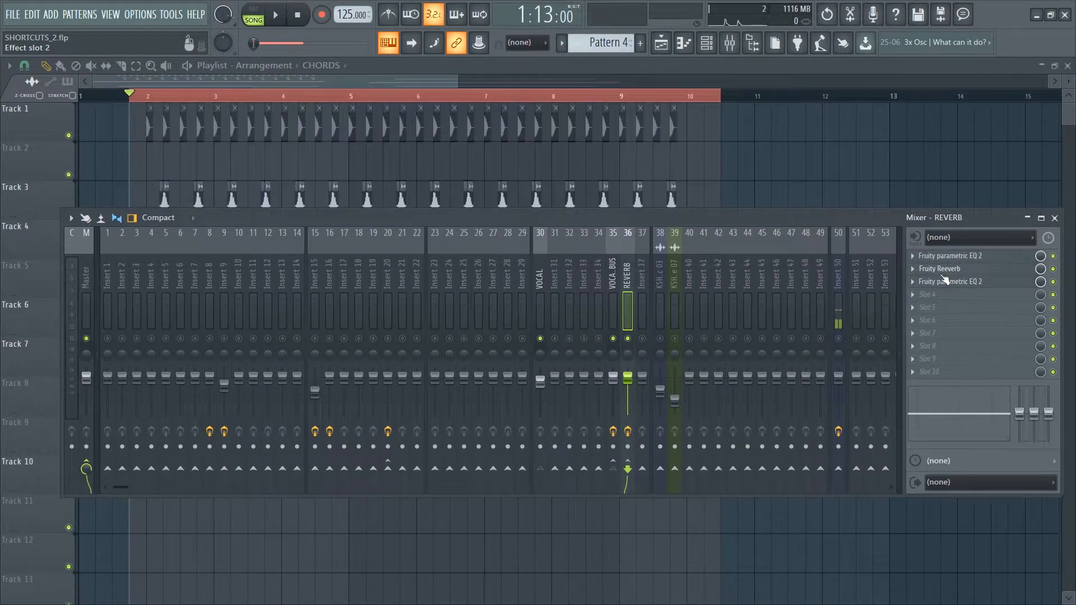
{"action": "left_click", "coordinate": [946, 272]}
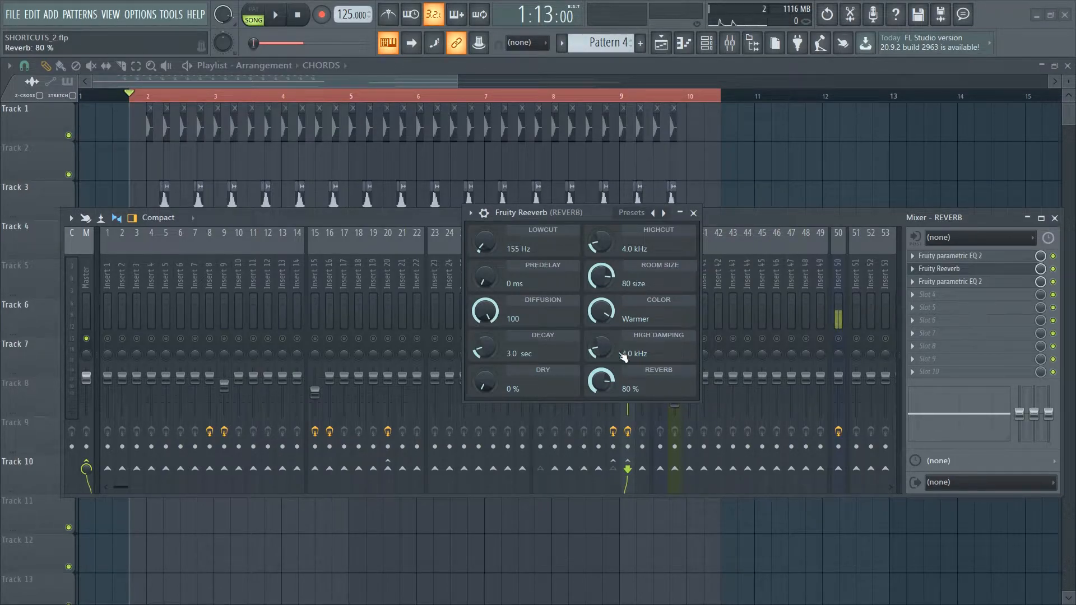
{"action": "left_click", "coordinate": [697, 214]}
Step: Unroute the VOCAL BUS from the Master and play the selection to hear only the REVERB channel
{"action": "left_click", "coordinate": [613, 308]}
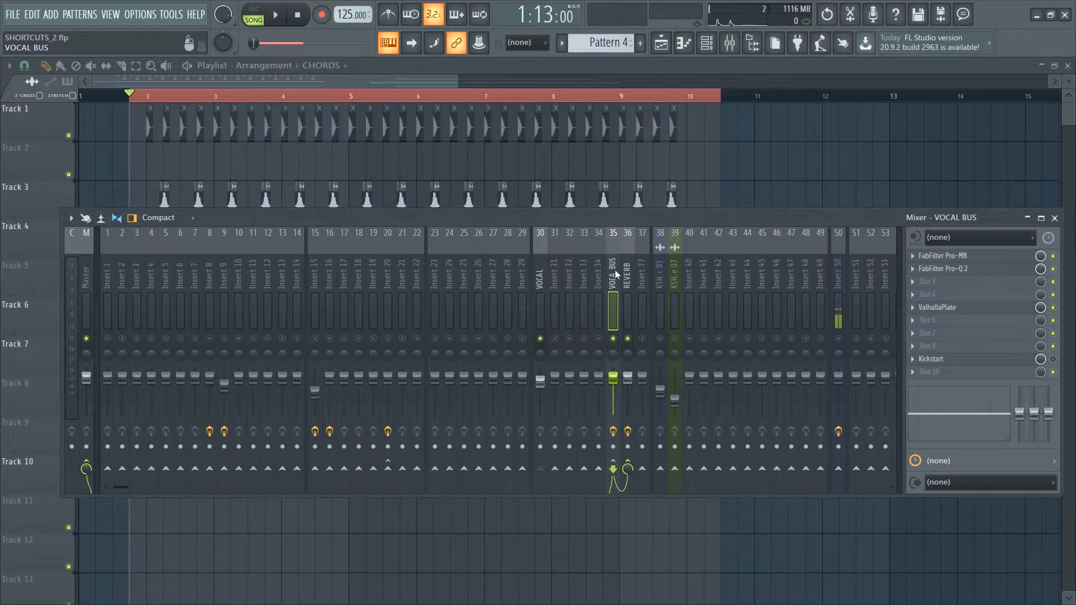
{"action": "left_click", "coordinate": [85, 466]}
{"action": "key", "text": "space"}
{"action": "key", "text": "space"}
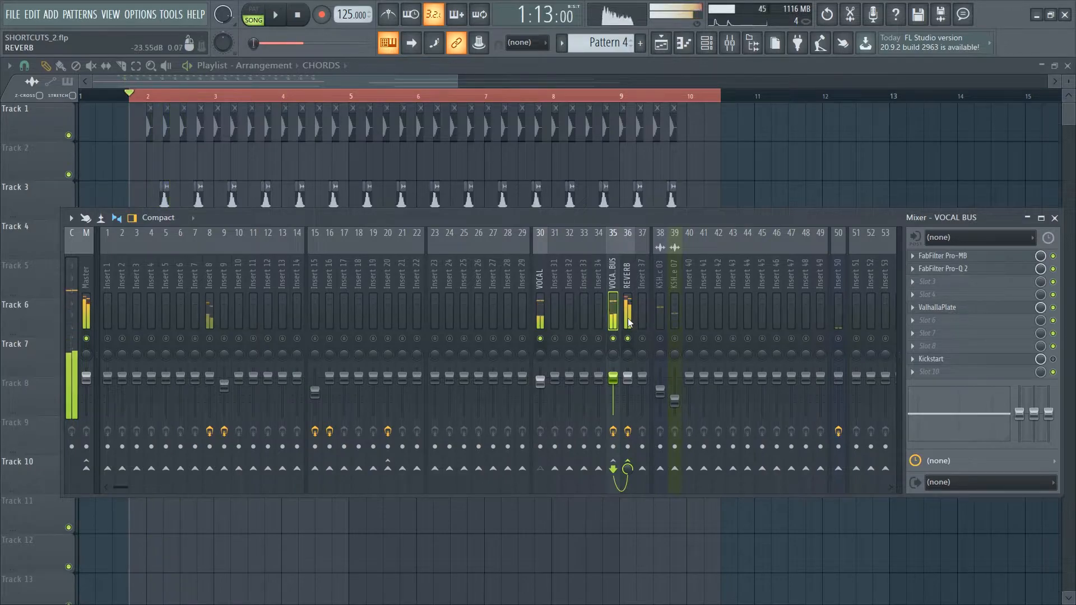
{"action": "left_click", "coordinate": [627, 318]}
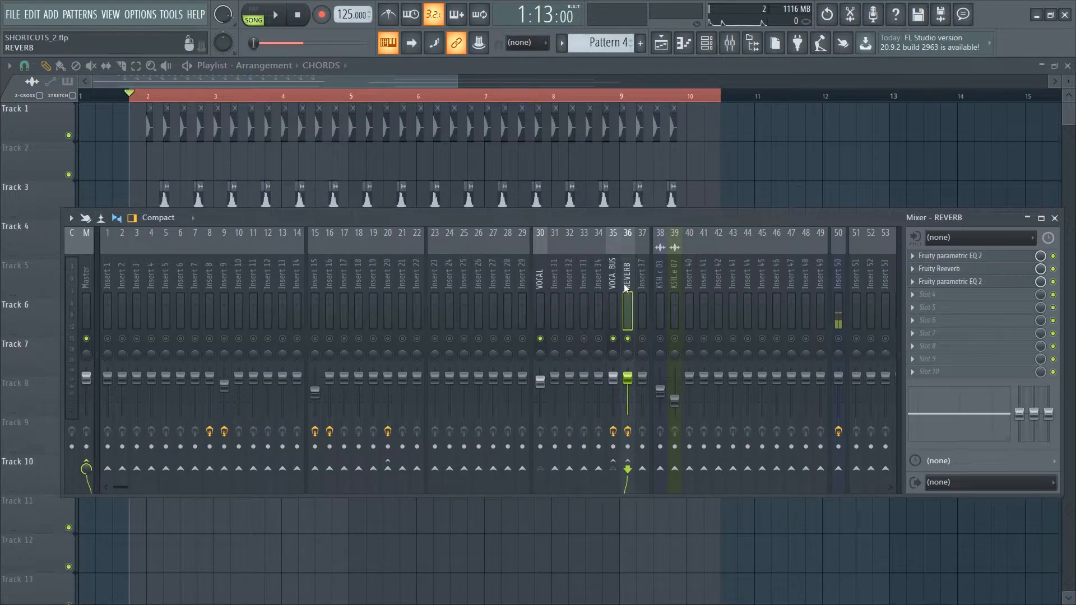
{"action": "key", "text": "space"}
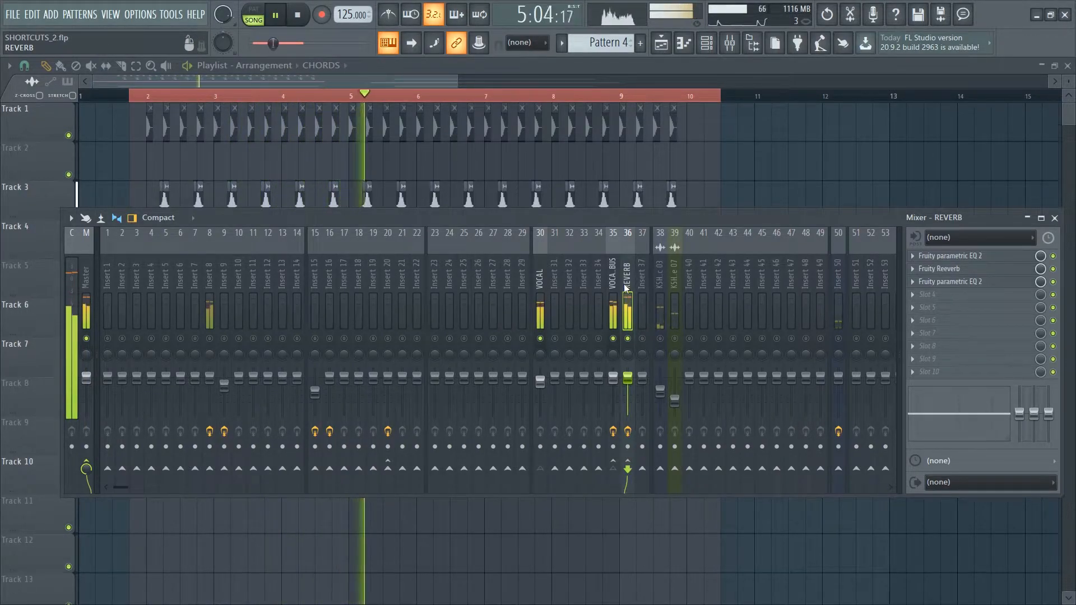
{"action": "key", "text": "space"}
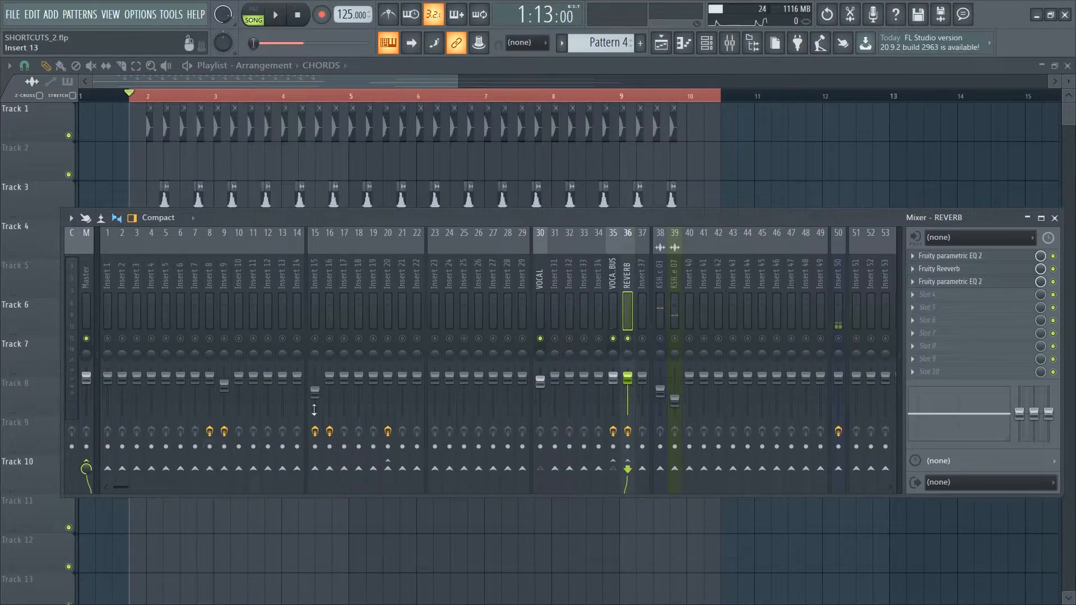
Step: Route the VOCAL BUS back to the Master and play the selection to hear the dry vocal together with the reverb
{"action": "left_click", "coordinate": [617, 310]}
{"action": "left_click", "coordinate": [86, 468]}
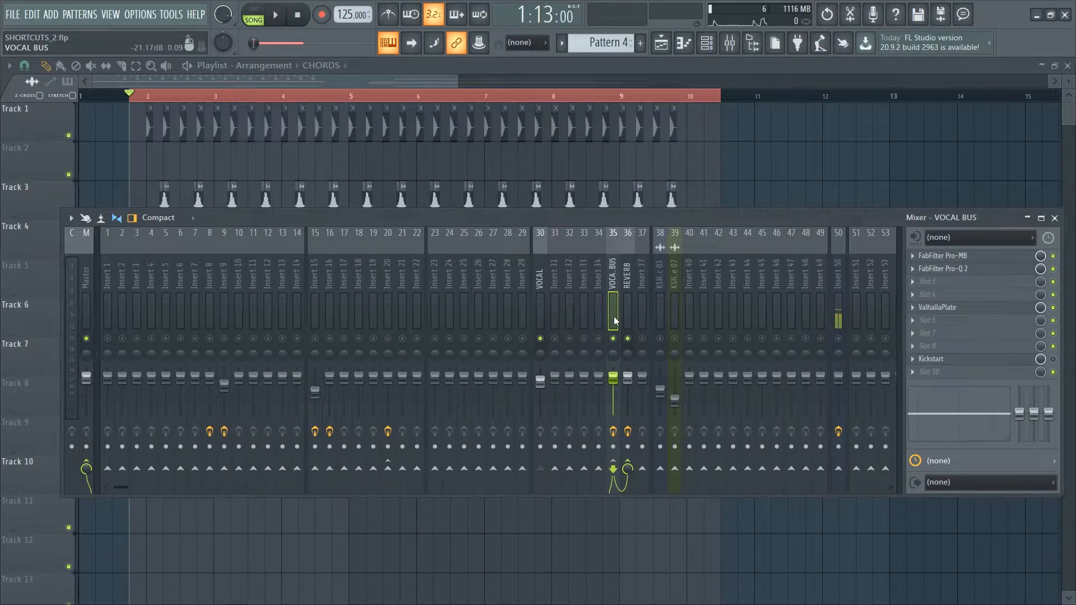
{"action": "key", "text": "space"}
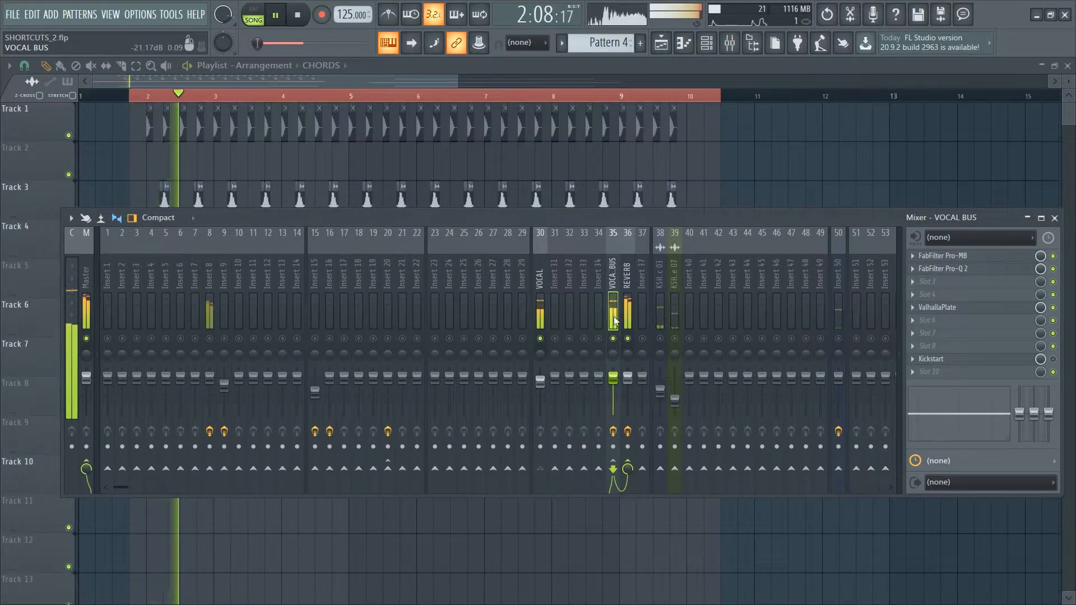
{"action": "left_click", "coordinate": [629, 319]}
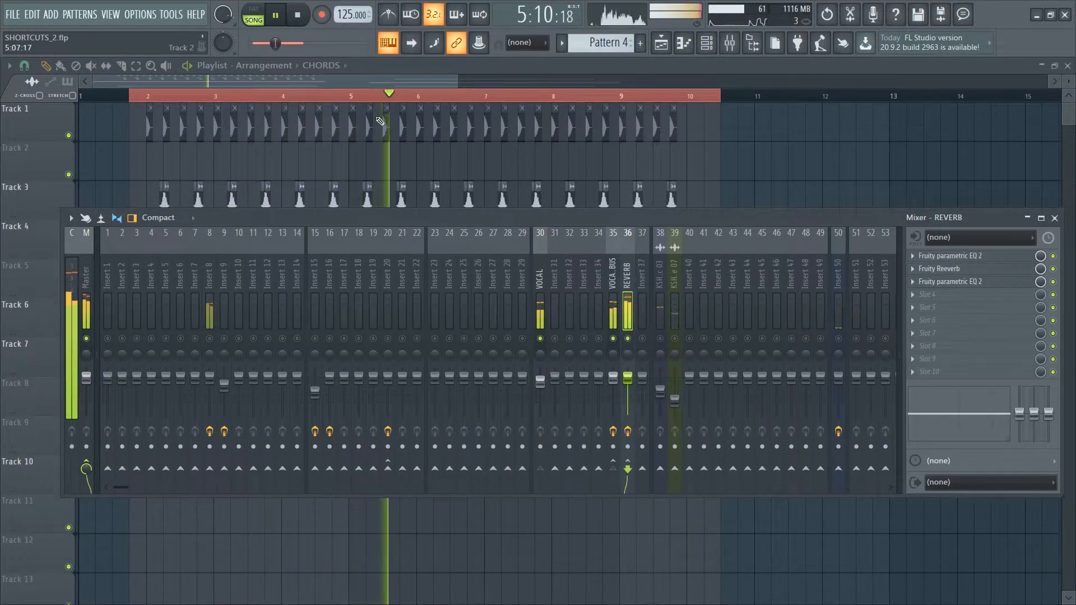
{"action": "left_click", "coordinate": [294, 13]}
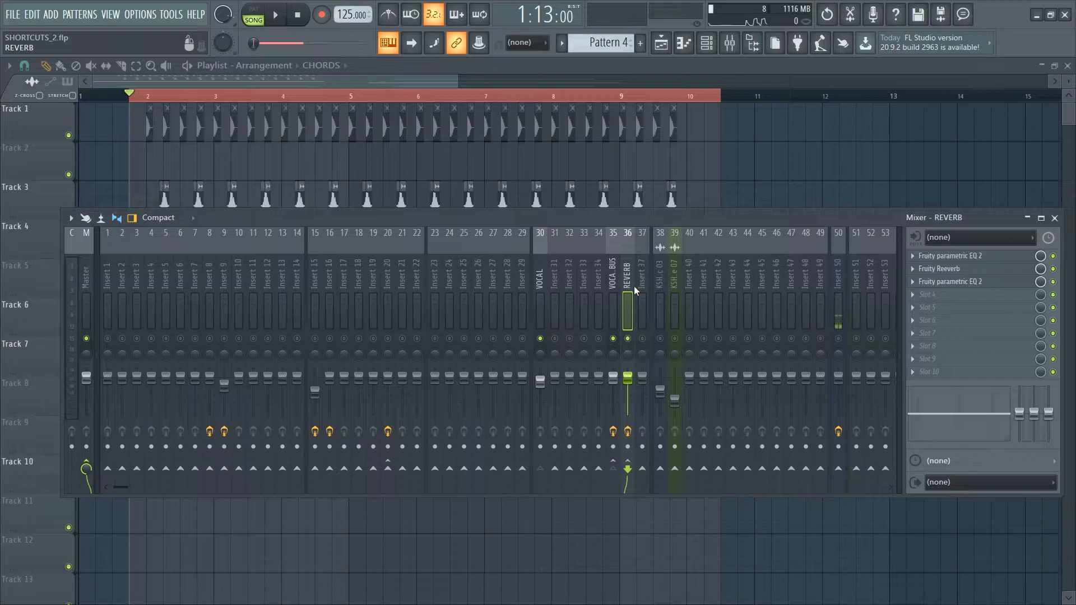
Step: Add Fruity Limiter to slot 4 of REVERB and switch it to compressor mode
{"action": "left_click", "coordinate": [939, 295]}
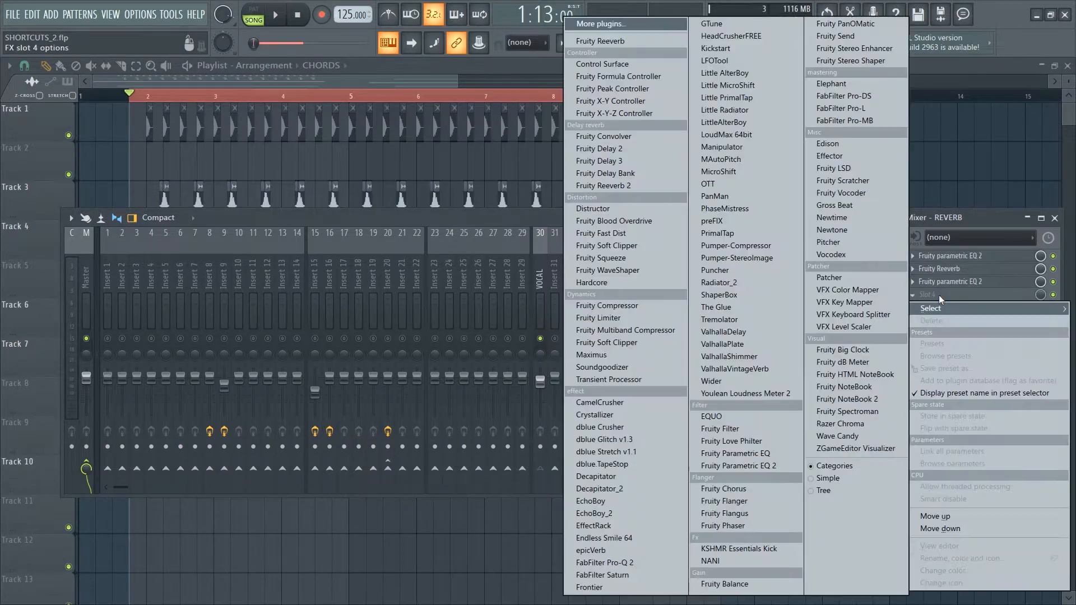
{"action": "left_click", "coordinate": [600, 319]}
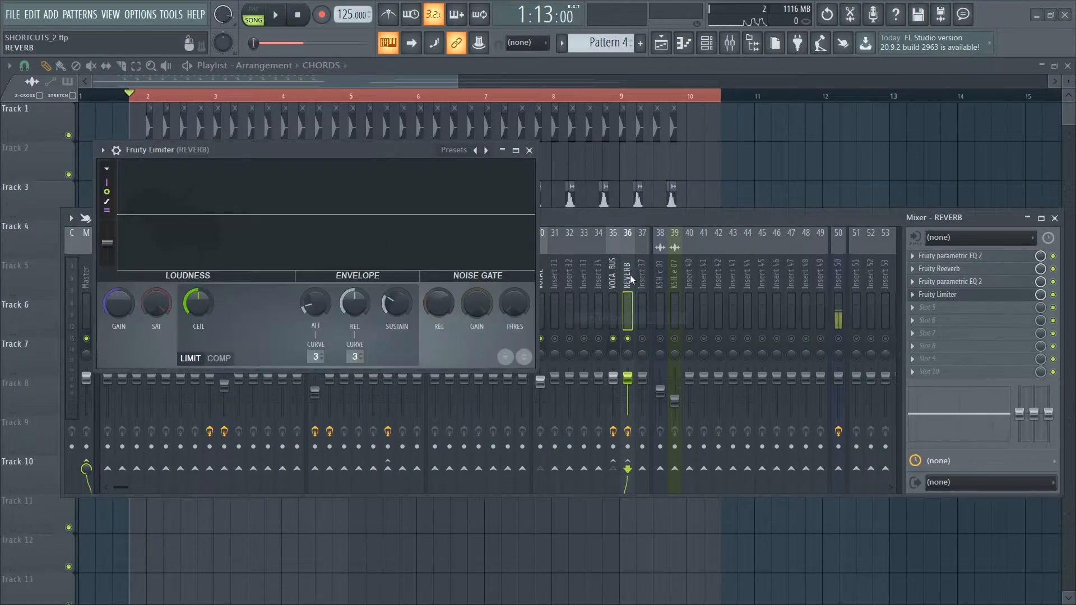
{"action": "left_click_drag", "start_coordinate": [320, 152], "coordinate": [488, 237]}
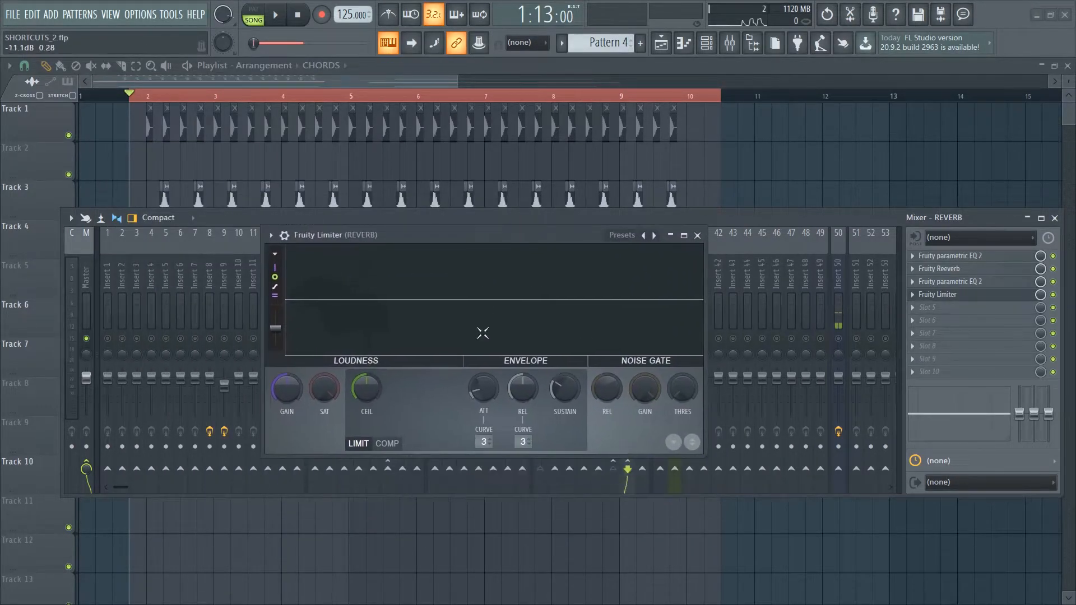
{"action": "left_click", "coordinate": [388, 443]}
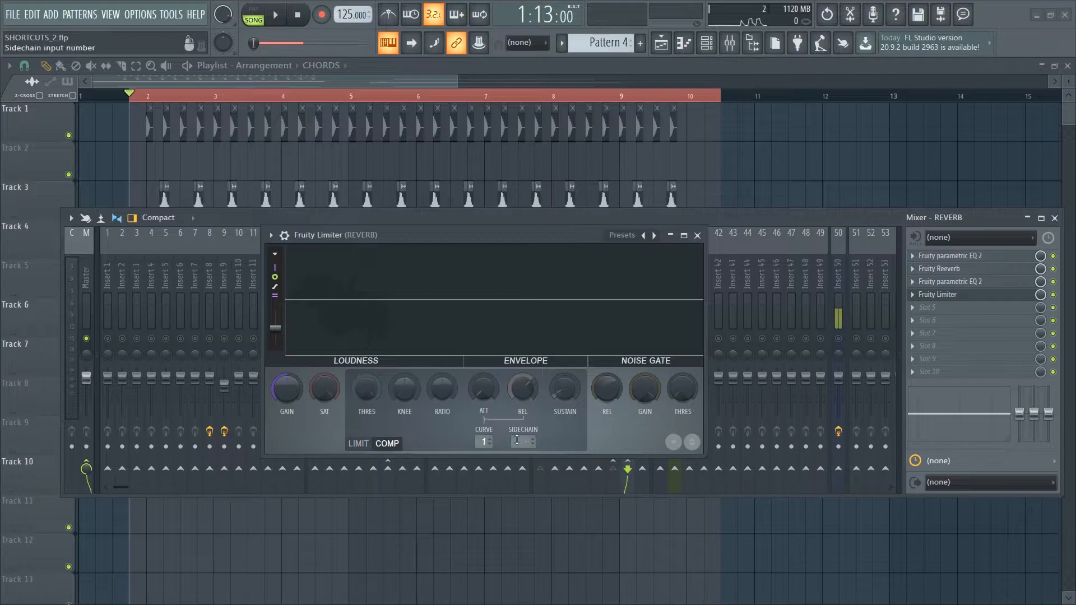
Step: Sidechain the REVERB compressor to the VOCAL BUS, lower its threshold to about -35.9 dB and raise its ratio
{"action": "left_click", "coordinate": [522, 443]}
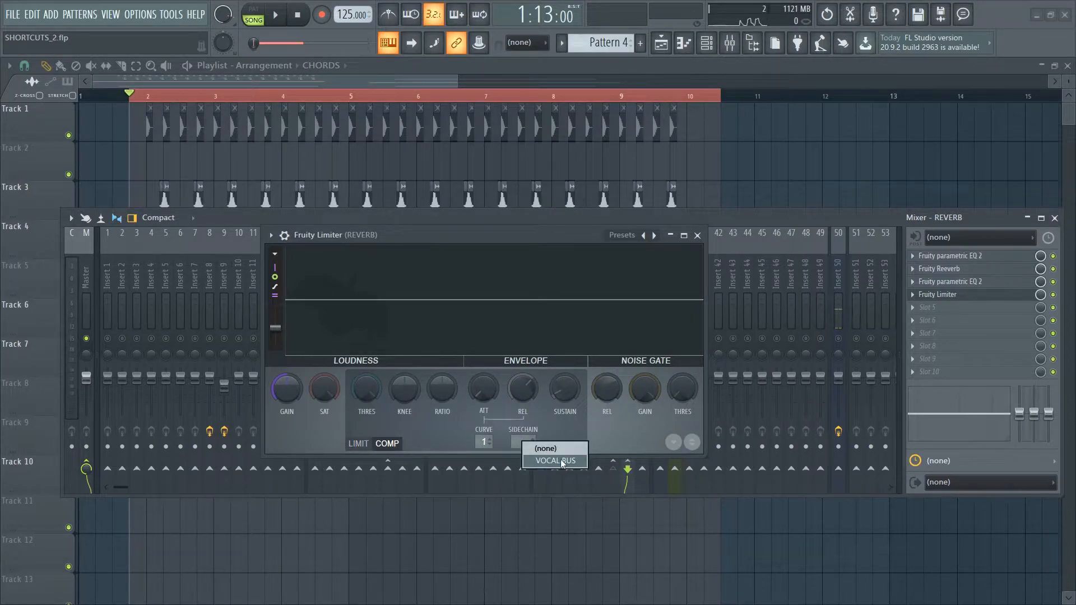
{"action": "left_click", "coordinate": [560, 459]}
{"action": "left_click", "coordinate": [530, 444]}
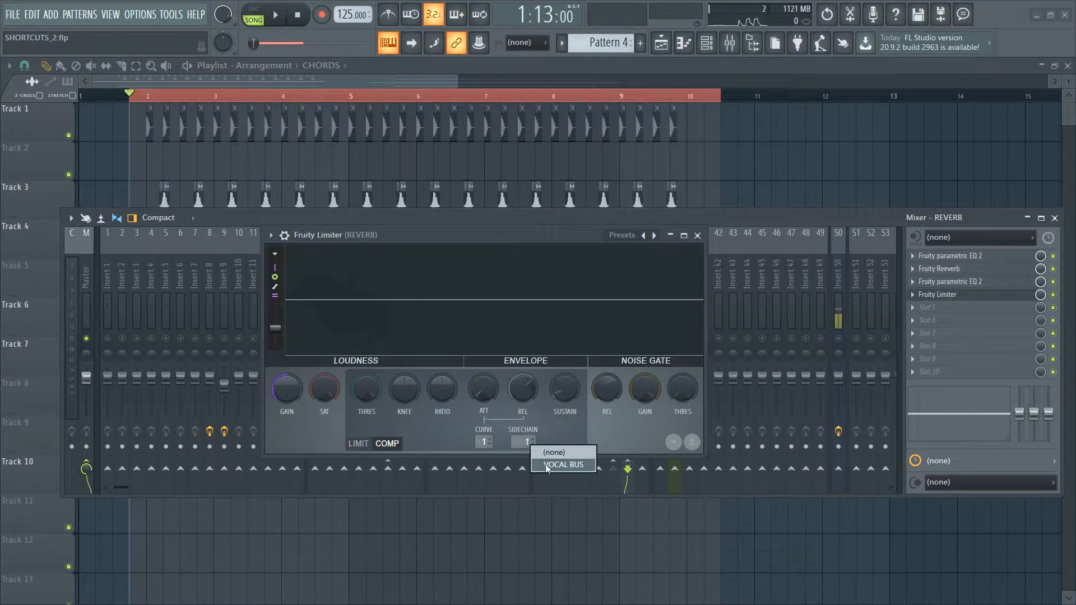
{"action": "left_click", "coordinate": [548, 466]}
{"action": "left_click_drag", "start_coordinate": [368, 386], "coordinate": [367, 460]}
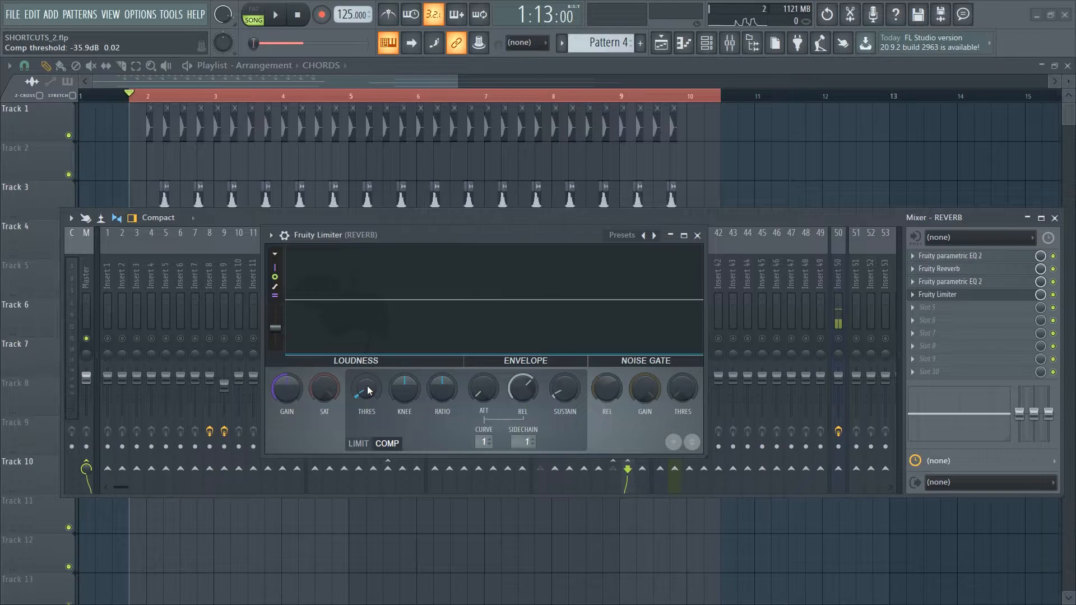
{"action": "left_click_drag", "start_coordinate": [447, 388], "coordinate": [447, 364]}
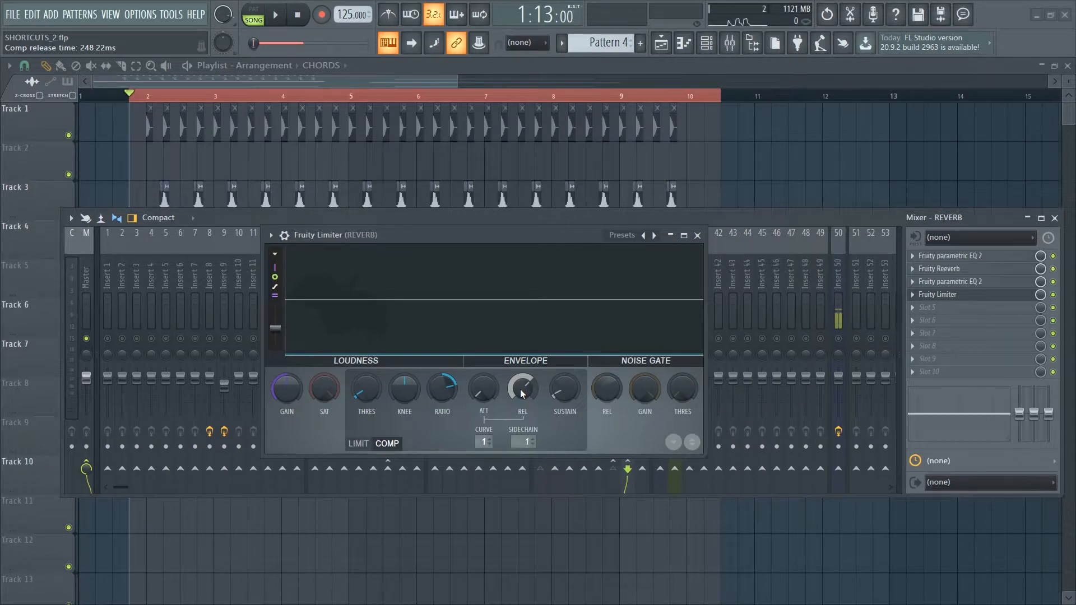
Step: Play the selection and watch the sidechain compression in the Fruity Limiter display, with the mixer closed to show the vocal clip
{"action": "left_click", "coordinate": [277, 16]}
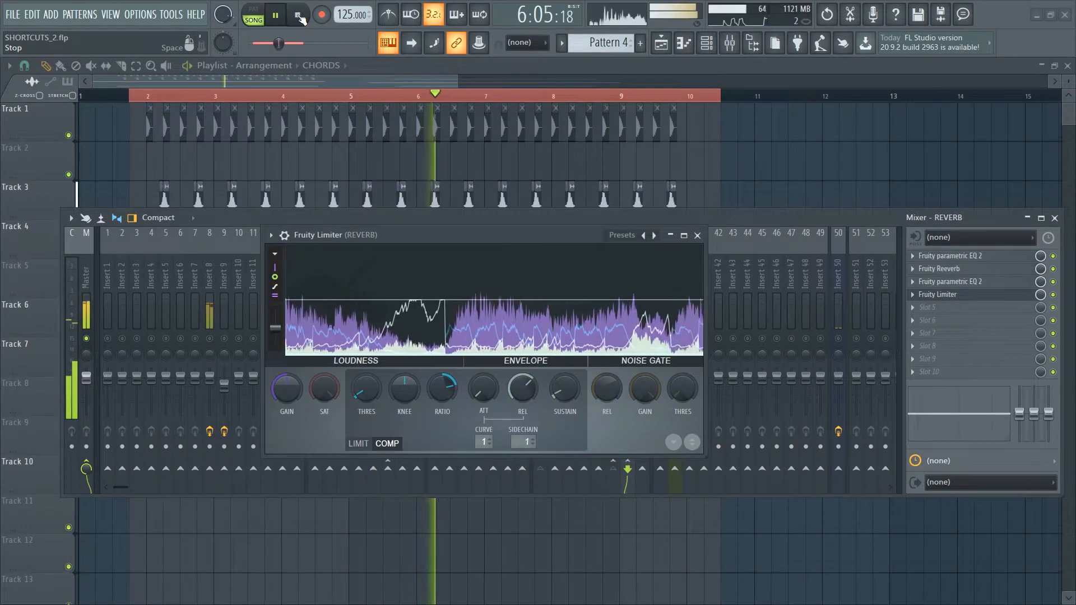
{"action": "left_click", "coordinate": [1054, 218]}
{"action": "left_click_drag", "start_coordinate": [571, 235], "coordinate": [577, 365]}
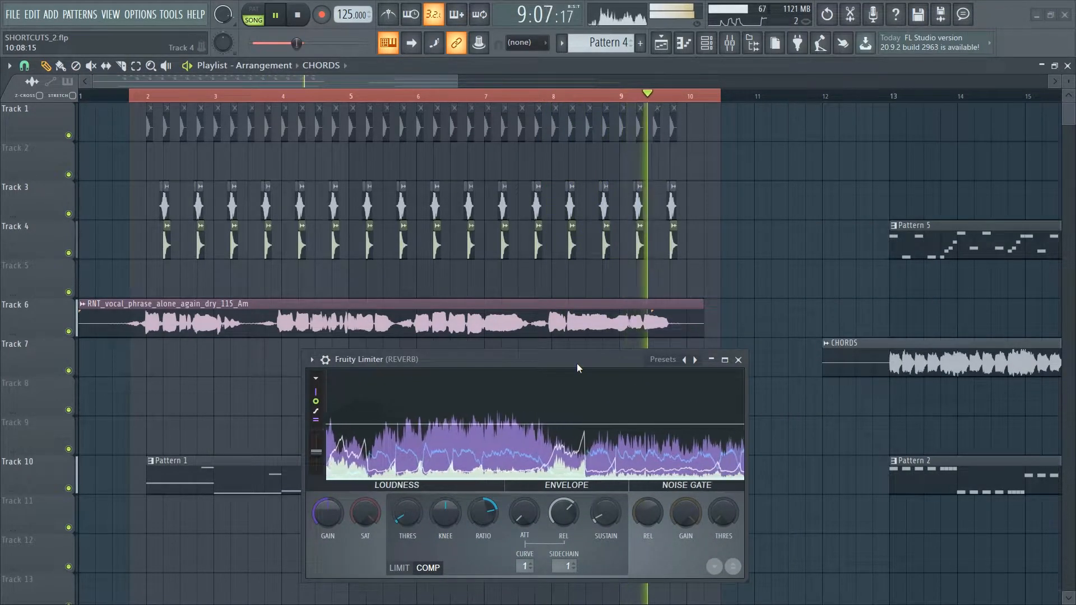
{"action": "key", "text": "space"}
{"action": "left_click_drag", "start_coordinate": [577, 364], "coordinate": [524, 94]}
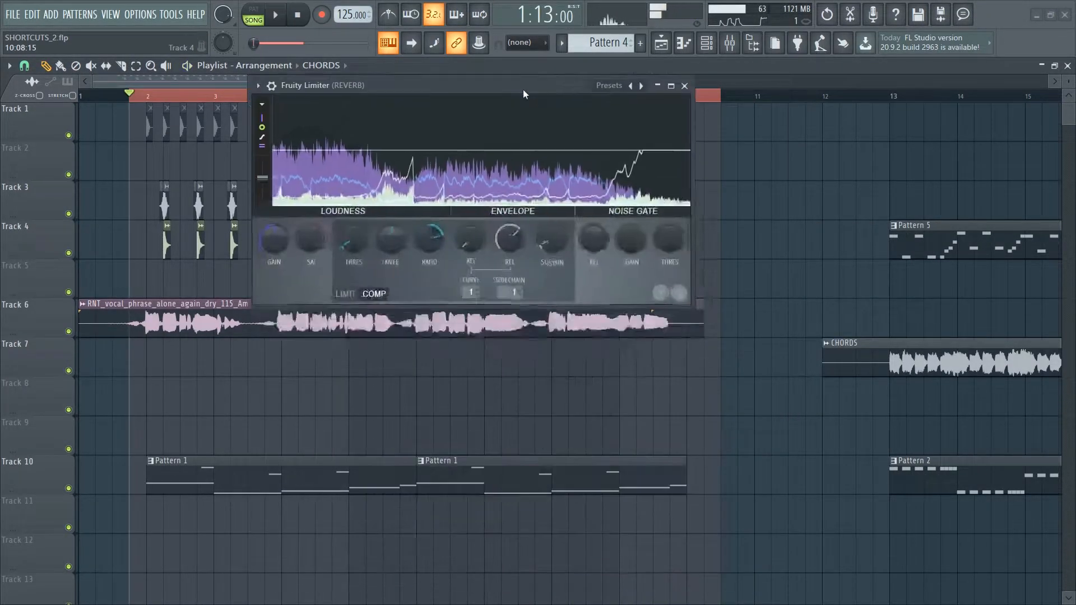
Step: Reopen the mixer behind the Fruity Limiter, play the selection, and set the REVERB compressor's release to about 227 ms
{"action": "key", "text": "space"}
{"action": "key", "text": "space"}
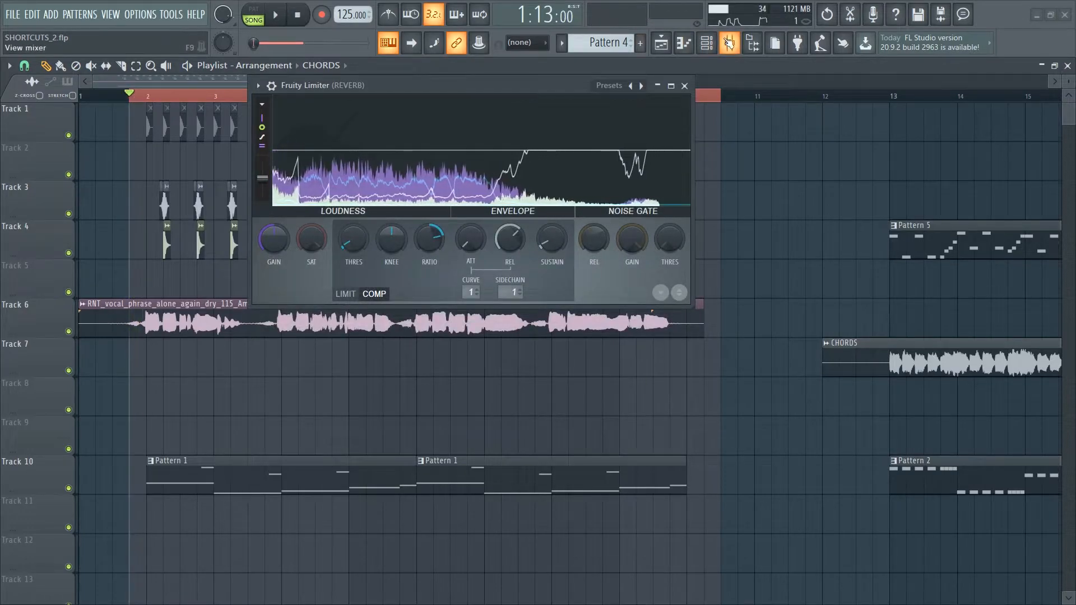
{"action": "left_click", "coordinate": [729, 43]}
{"action": "left_click_drag", "start_coordinate": [560, 88], "coordinate": [542, 247]}
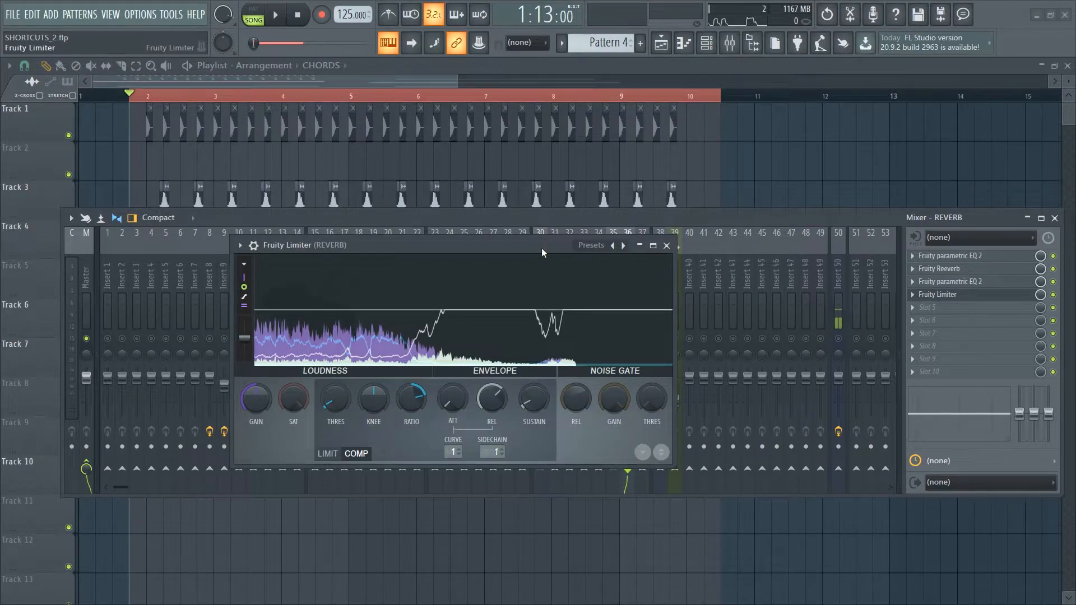
{"action": "key", "text": "space"}
{"action": "left_click_drag", "start_coordinate": [500, 402], "coordinate": [500, 407]}
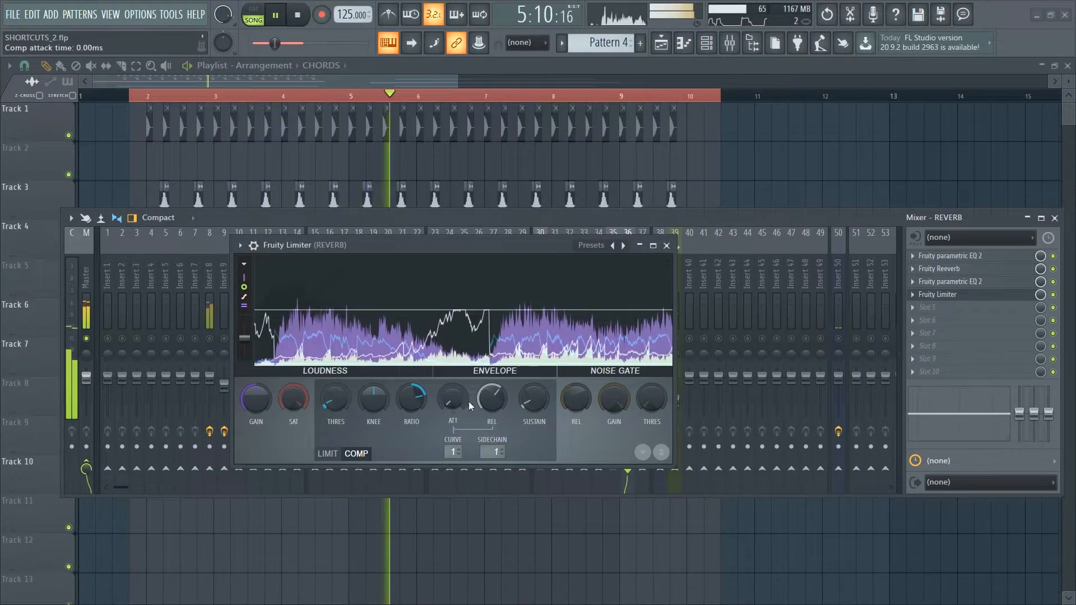
{"action": "left_click_drag", "start_coordinate": [492, 399], "coordinate": [492, 395]}
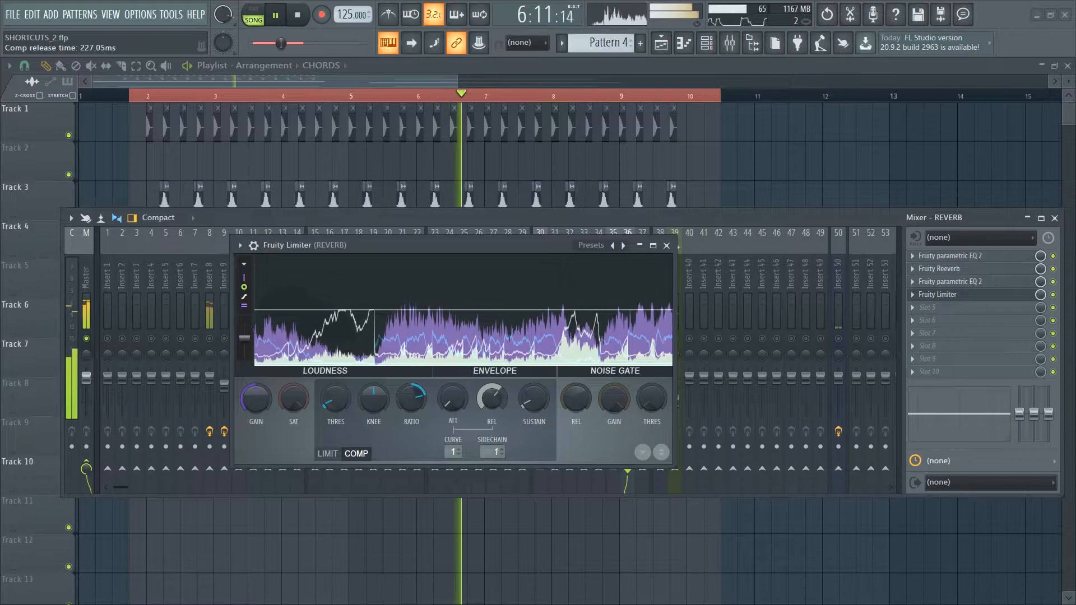
Step: Close the Fruity Limiter and lower the REVERB track's volume fader to 70% (-7.2 dB) during playback
{"action": "left_click", "coordinate": [667, 245]}
{"action": "left_click_drag", "start_coordinate": [628, 385], "coordinate": [633, 394]}
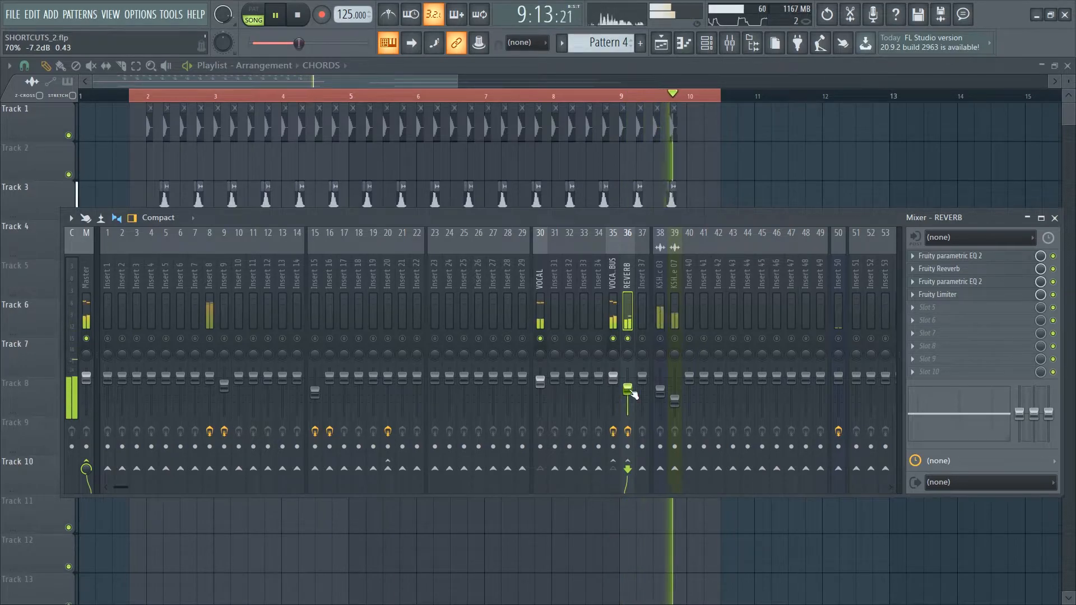
{"action": "key", "text": "space"}
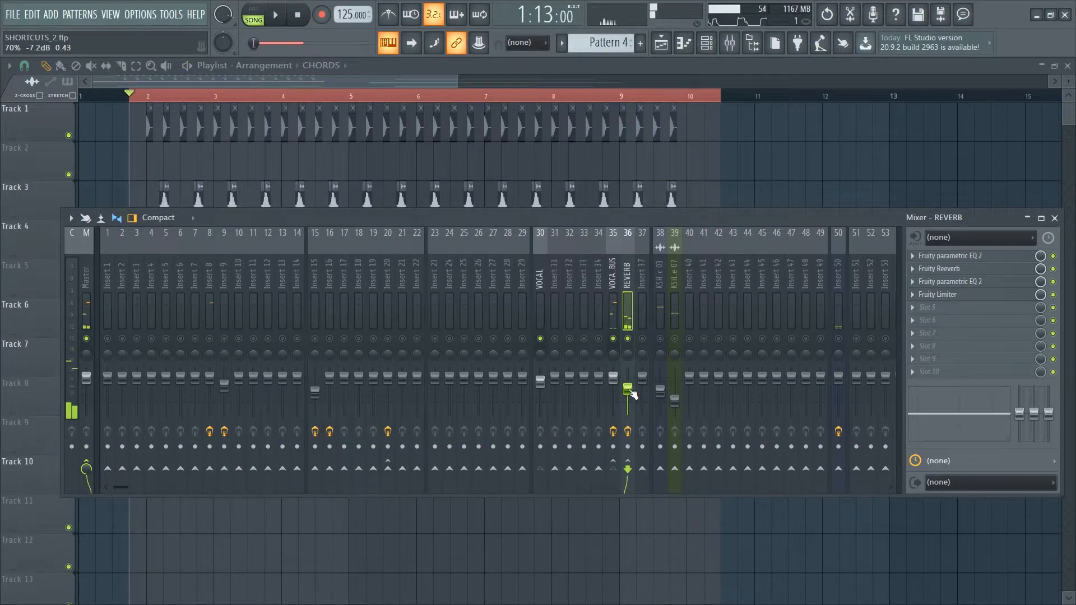
Step: Unsolo the vocal REVERB track, close the mixer, and play the selection to hear the reverb in the full mix
{"action": "right_click", "coordinate": [629, 339]}
{"action": "left_click", "coordinate": [1053, 218]}
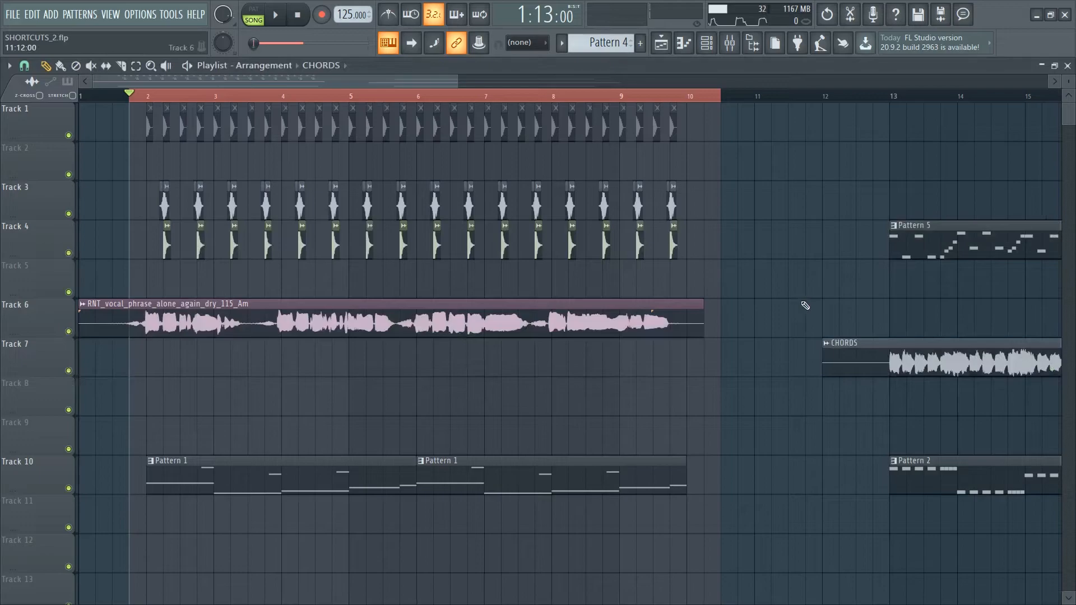
{"action": "key", "text": "space"}
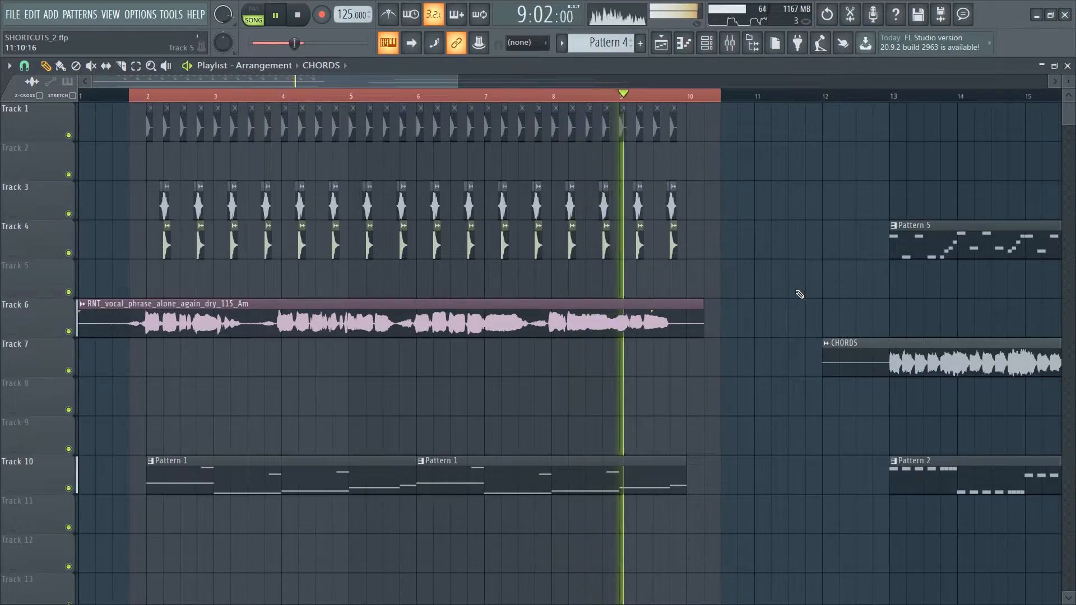
{"action": "key", "text": "space"}
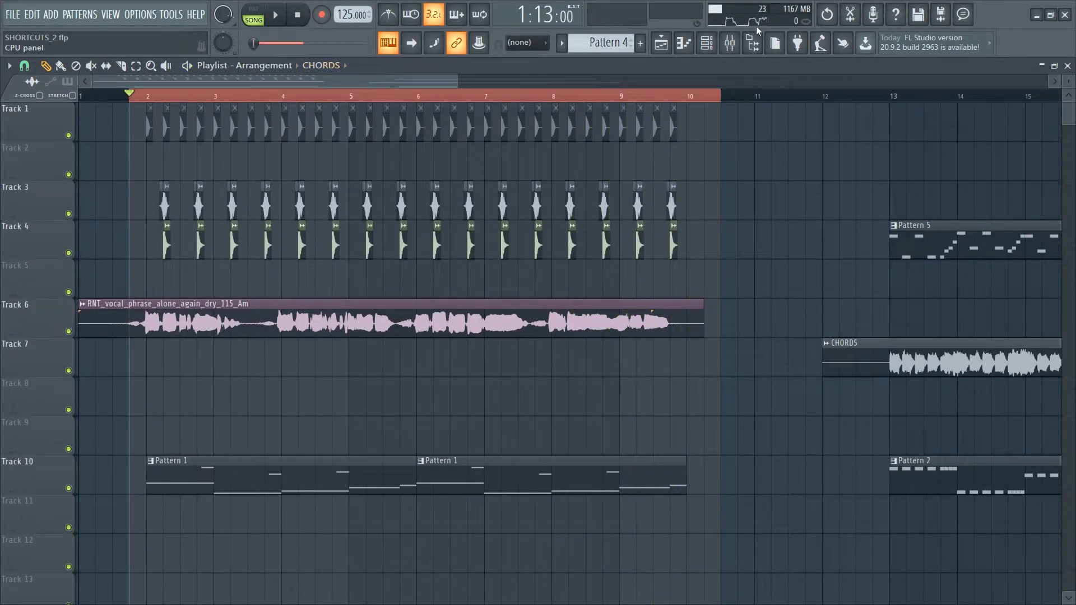
Step: Inspect Inserts 15, 16 and 20 in the mixer to check the synth routing and play the CHORDS section
{"action": "key", "text": "F9"}
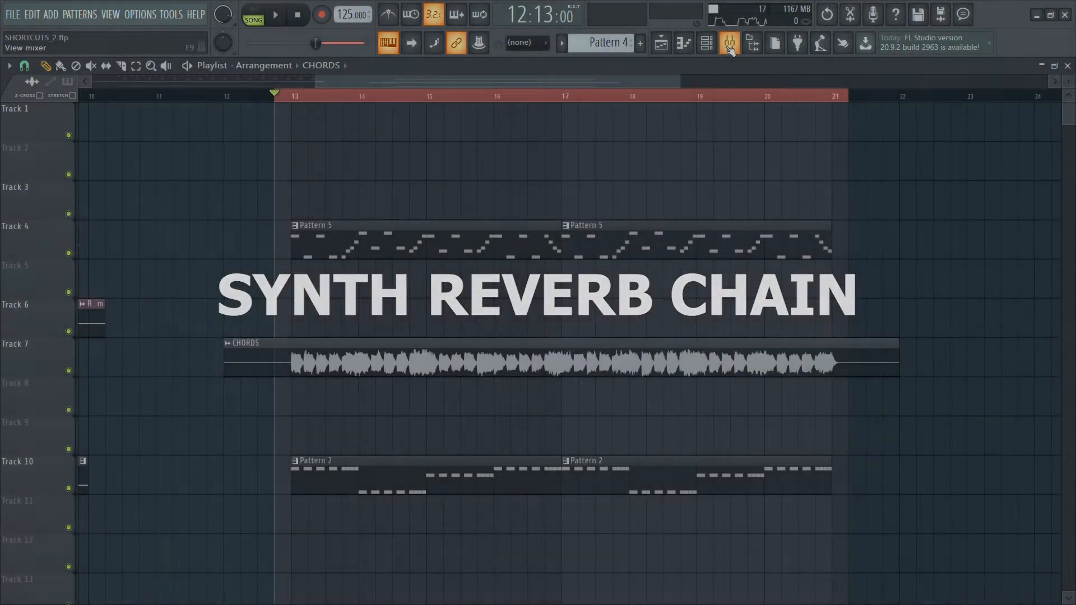
{"action": "left_click", "coordinate": [729, 48]}
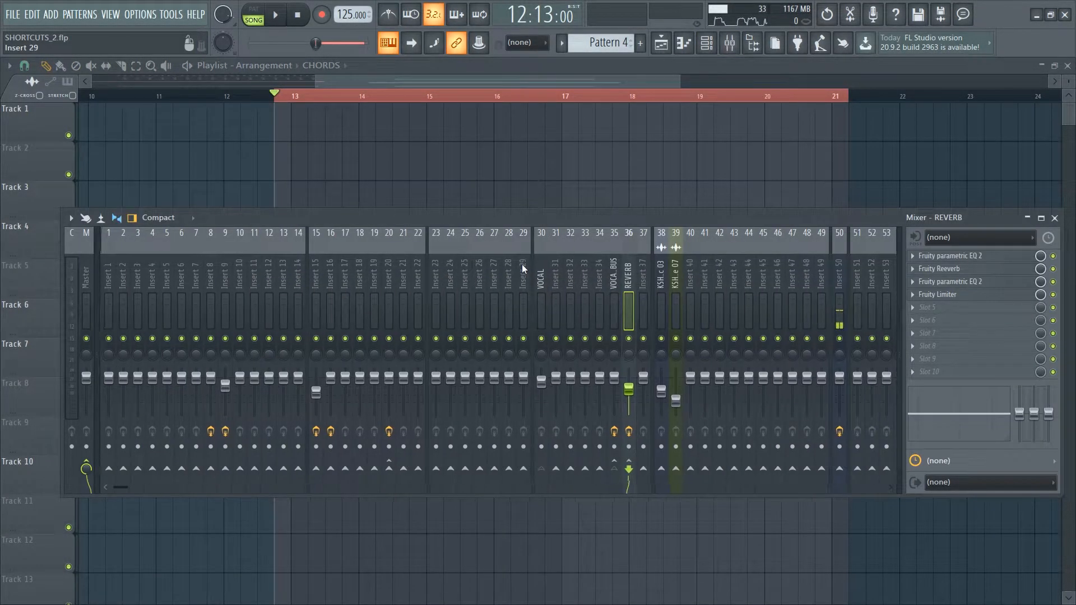
{"action": "left_click", "coordinate": [314, 314]}
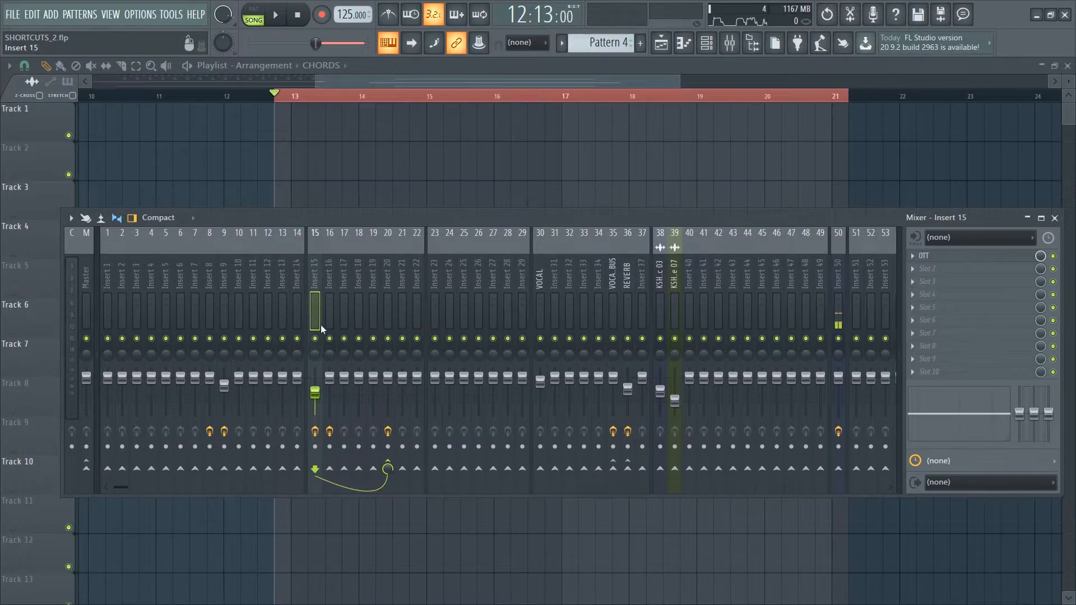
{"action": "left_click", "coordinate": [329, 324]}
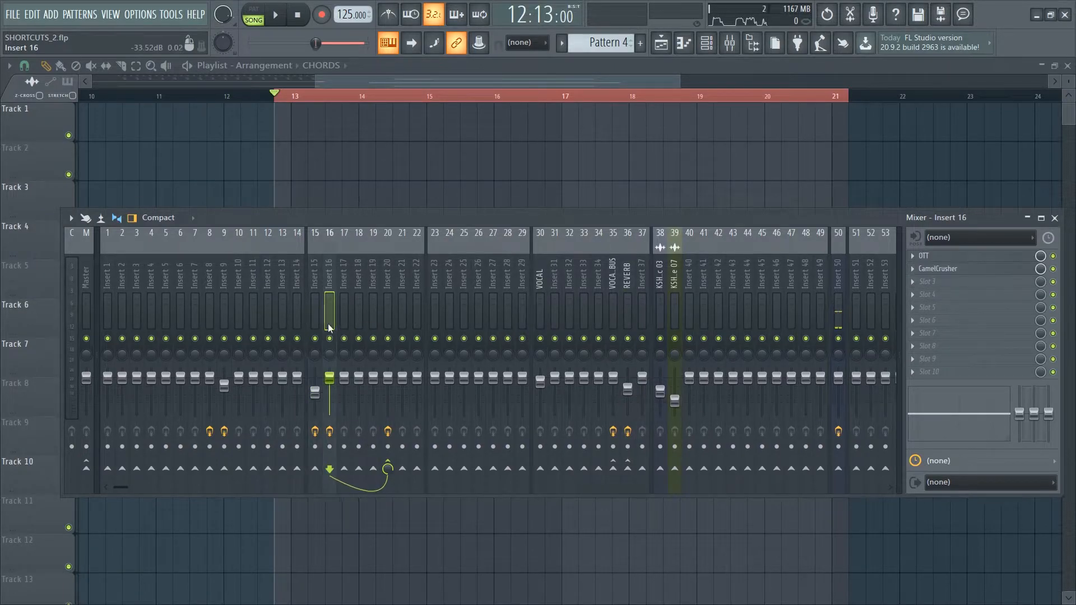
{"action": "left_click", "coordinate": [388, 318]}
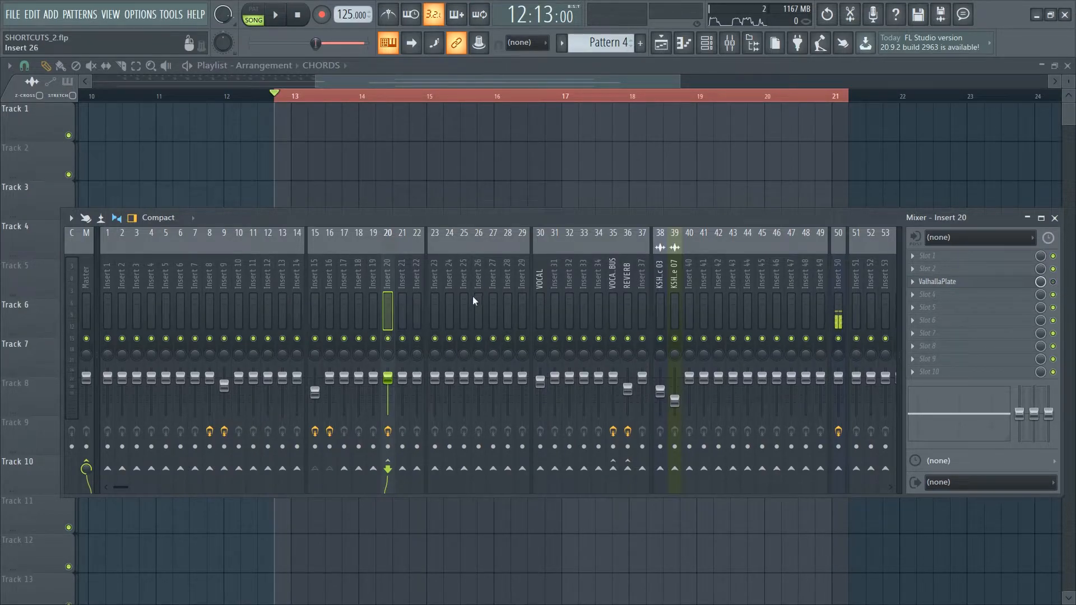
{"action": "key", "text": "space"}
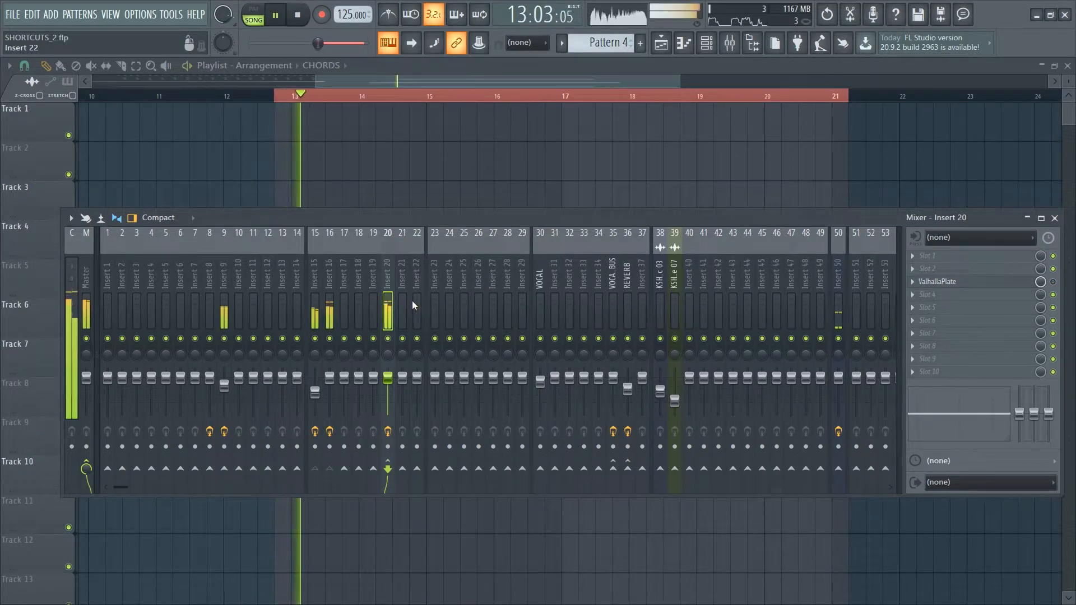
{"action": "key", "text": "space"}
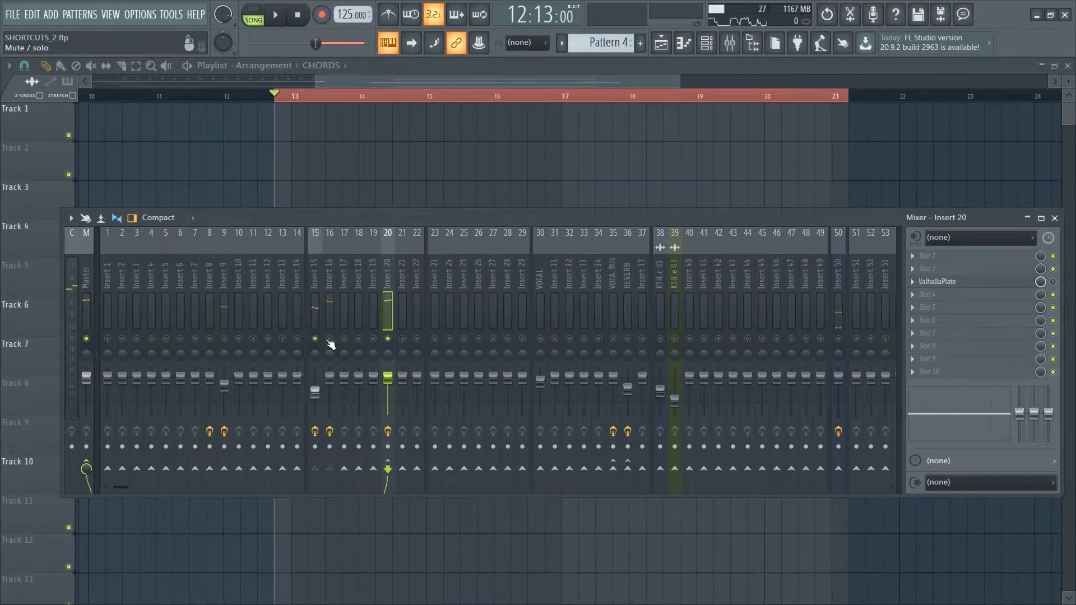
Step: Select the soloed Insert 16, unmute Insert 21 as well, and rename Insert 16 to LEAD
{"action": "left_click", "coordinate": [329, 323]}
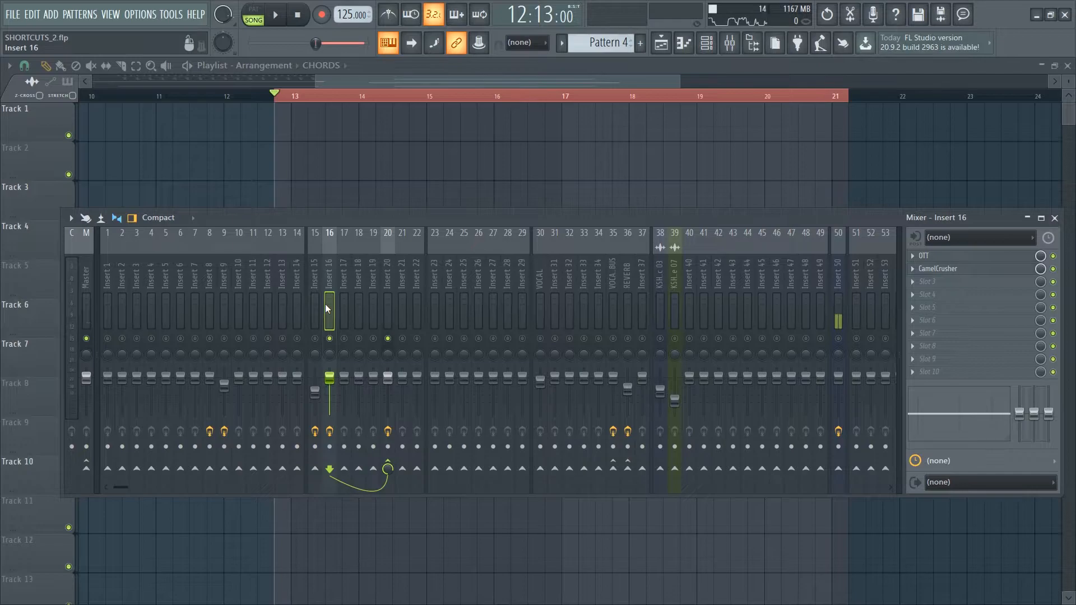
{"action": "left_click", "coordinate": [403, 339]}
{"action": "right_click", "coordinate": [332, 303]}
{"action": "left_click", "coordinate": [368, 241]}
{"action": "type", "text": "LEAD"}
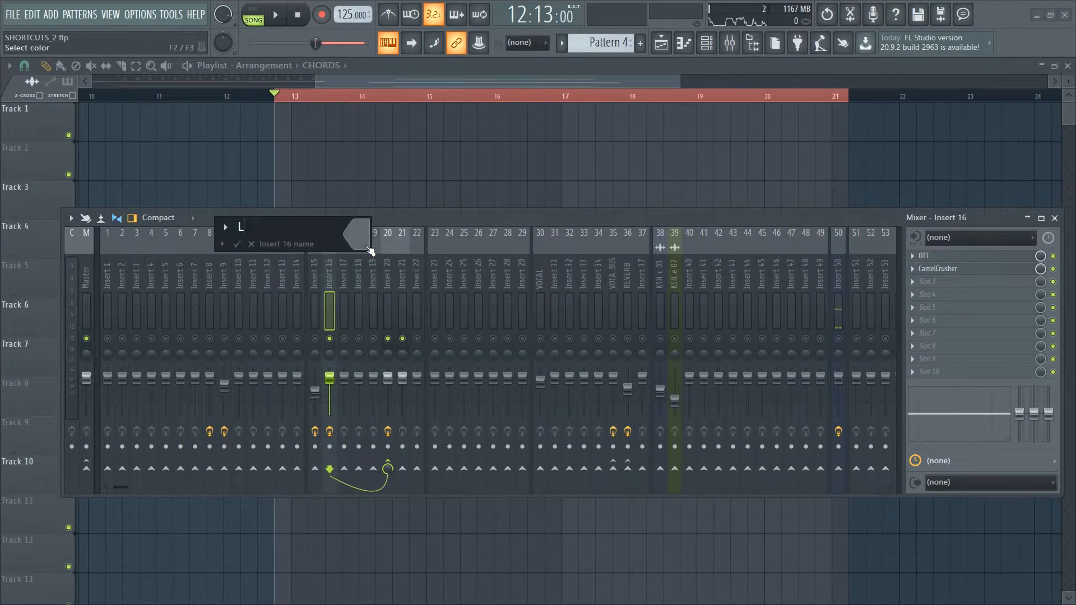
{"action": "key", "text": "Return"}
Step: Rename mixer Insert 20 to LEAD BUS
{"action": "right_click", "coordinate": [392, 285]}
{"action": "left_click", "coordinate": [426, 245]}
{"action": "type", "text": "LEAD BU"}
{"action": "key", "text": "Return"}
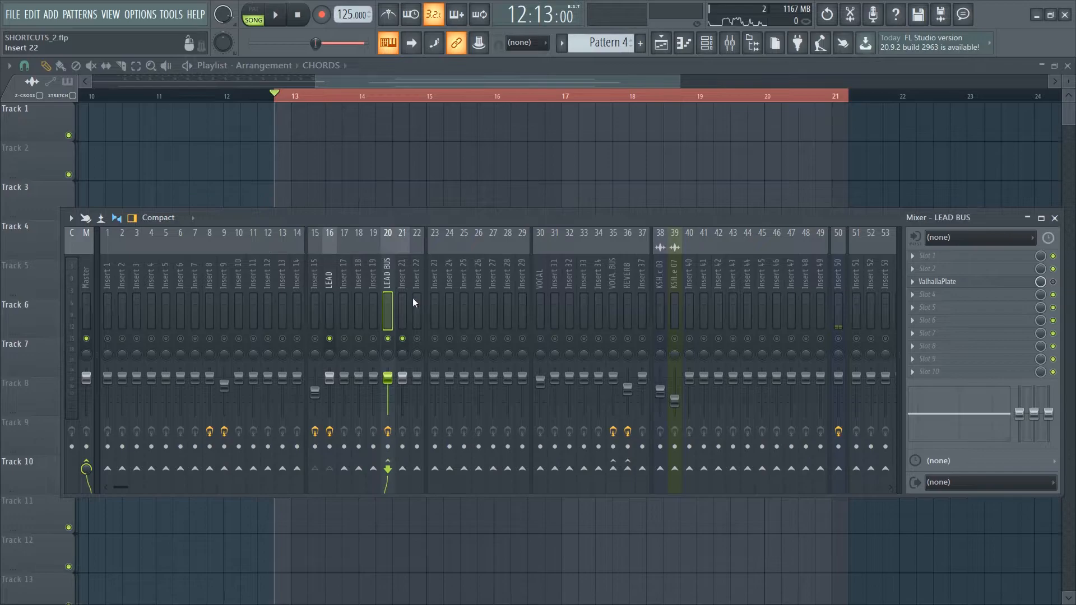
Step: Rename mixer Insert 21, next to the LEAD BUS, to REVERB
{"action": "right_click", "coordinate": [401, 303]}
{"action": "left_click", "coordinate": [436, 252]}
{"action": "right_click", "coordinate": [402, 275]}
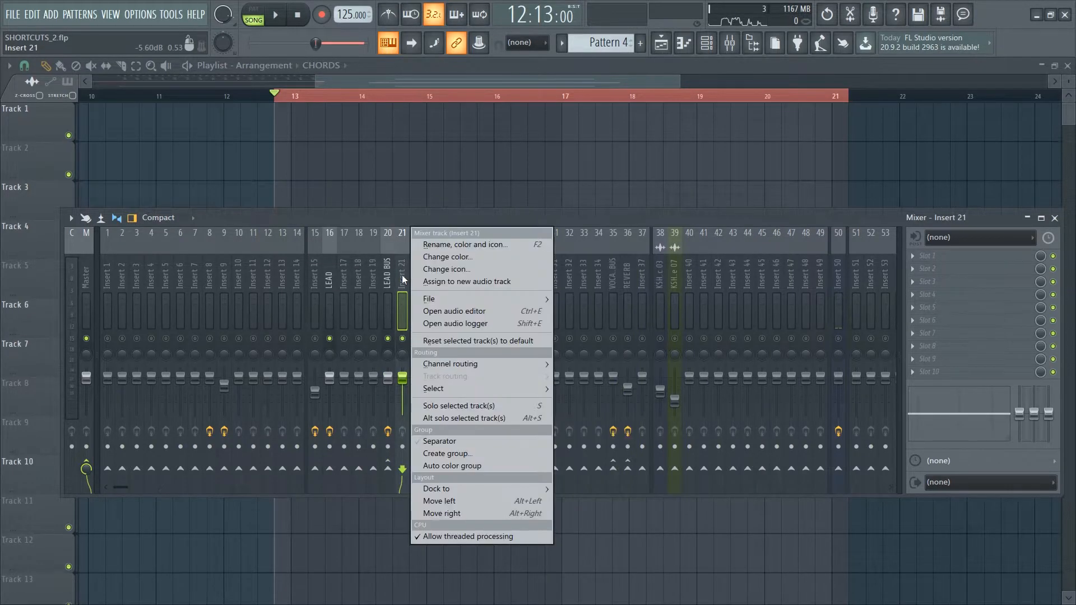
{"action": "left_click", "coordinate": [443, 233]}
{"action": "type", "text": "REVERB"}
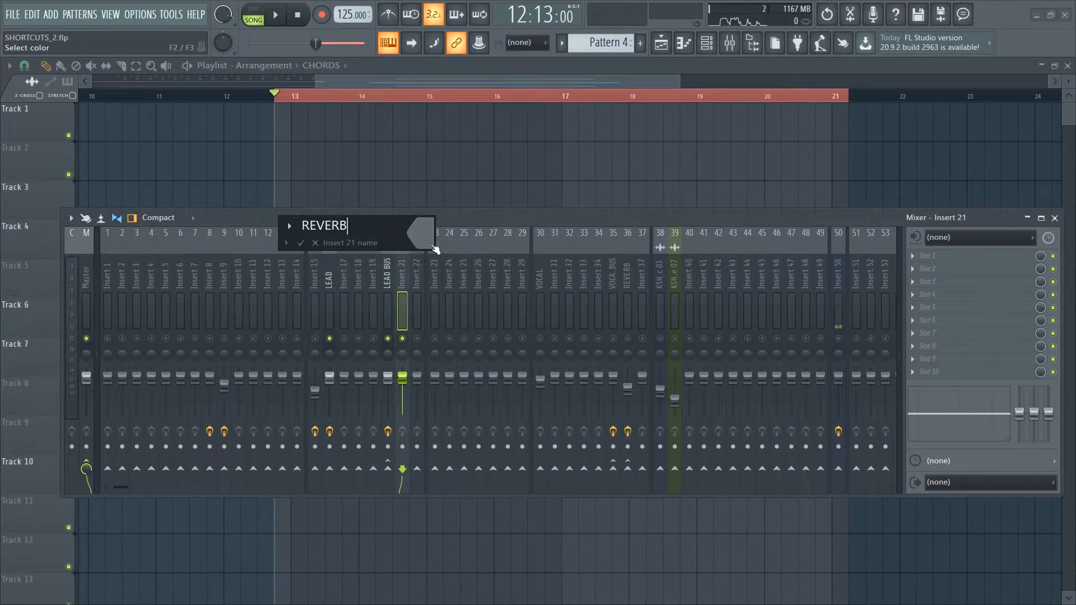
{"action": "key", "text": "Return"}
Step: Route the LEAD BUS to the new REVERB track while keeping its send to the Master
{"action": "left_click", "coordinate": [391, 314]}
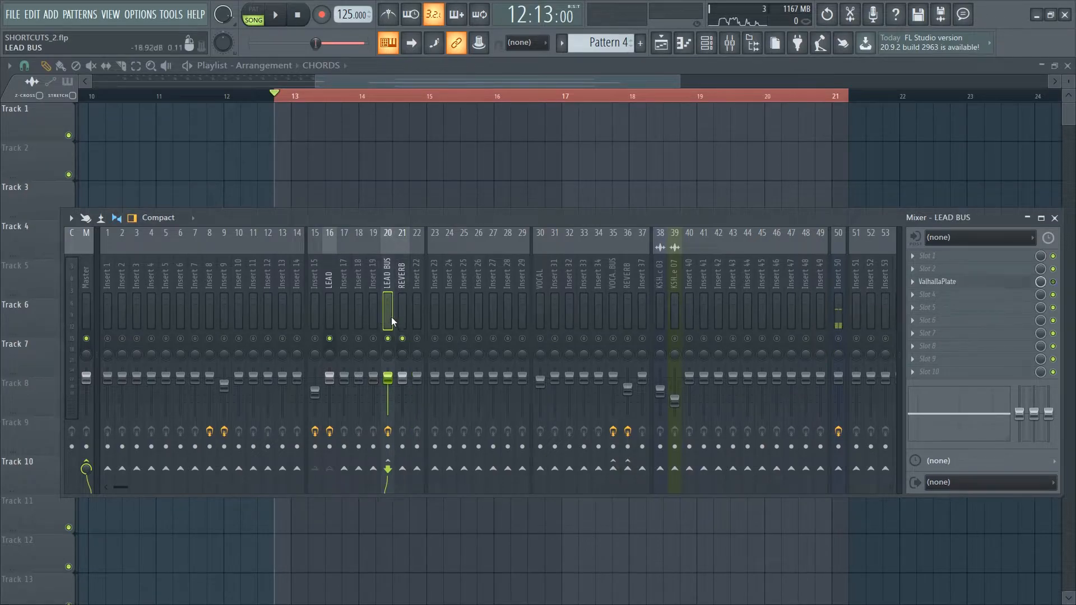
{"action": "right_click", "coordinate": [401, 469]}
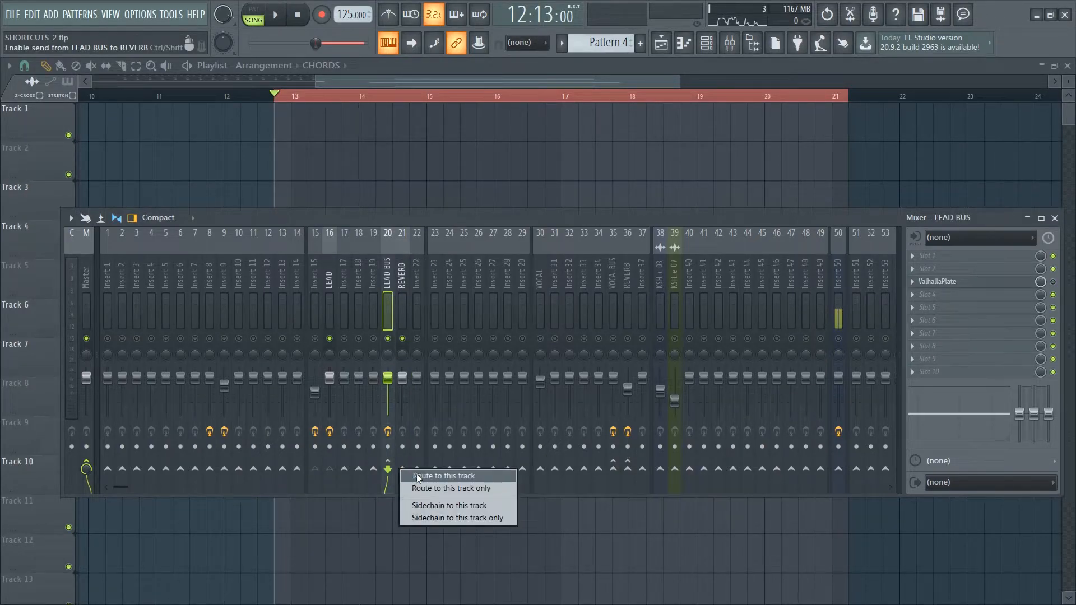
{"action": "left_click", "coordinate": [417, 476]}
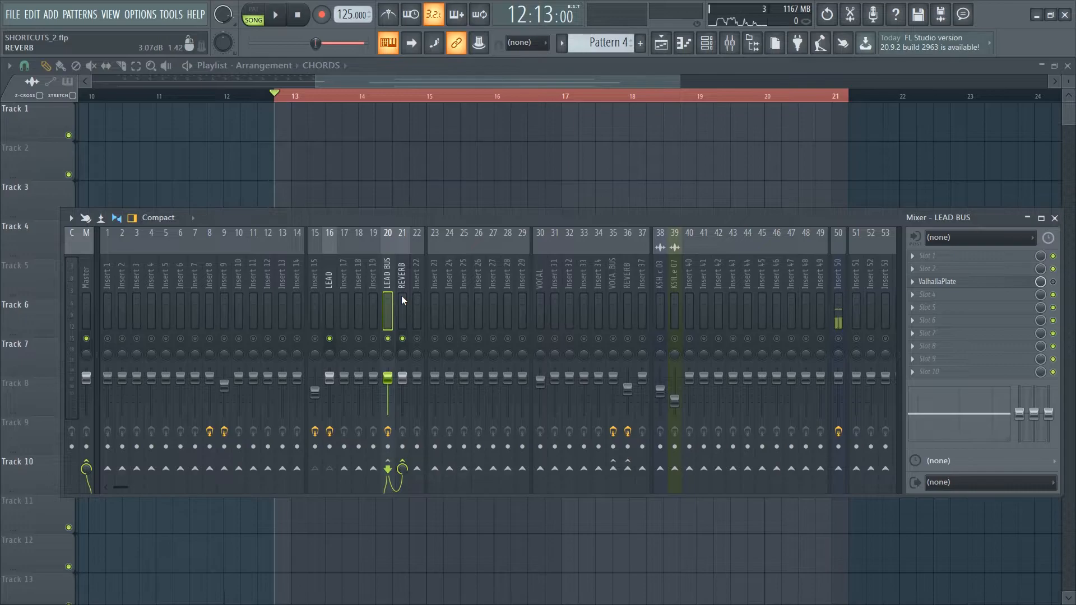
Step: Add Fruity parametric EQ 2 to slot 1 of the lead REVERB track and load the 20Hz + 18kHz cut preset
{"action": "left_click", "coordinate": [400, 287]}
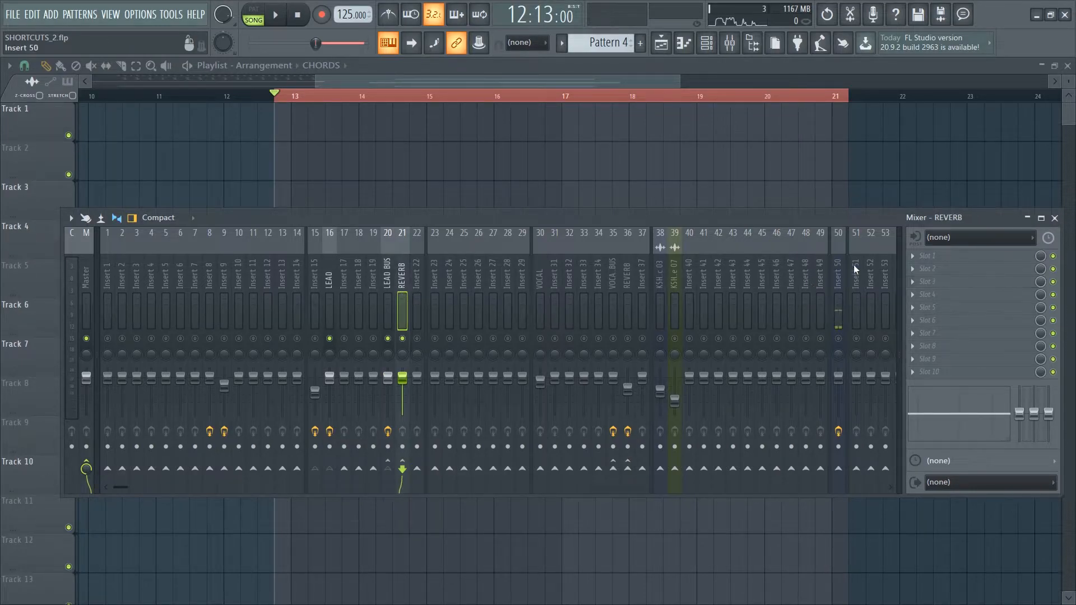
{"action": "left_click", "coordinate": [950, 255]}
{"action": "left_click", "coordinate": [757, 466]}
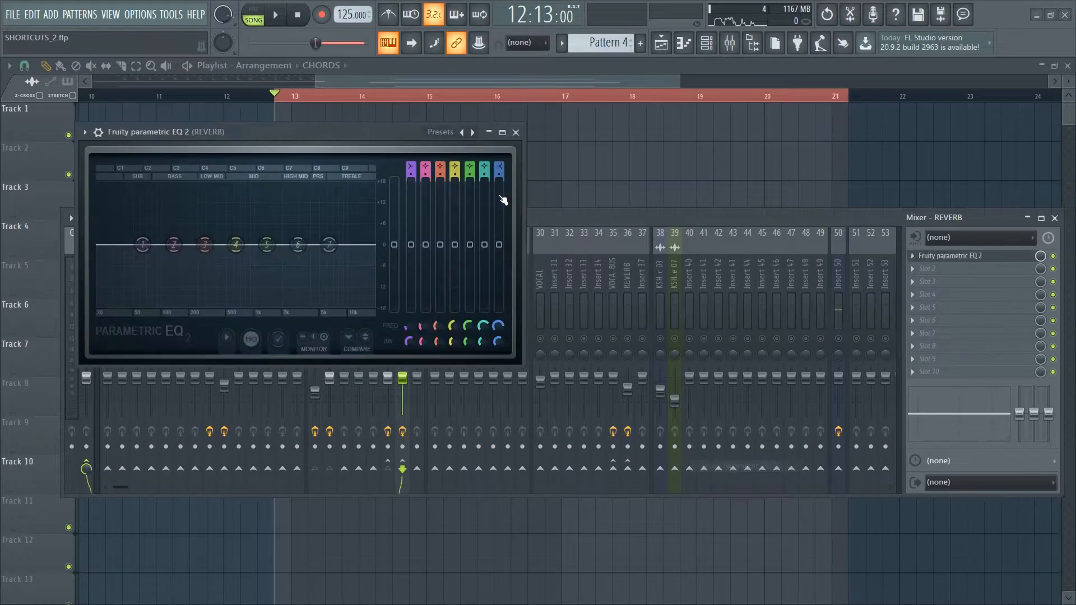
{"action": "left_click", "coordinate": [474, 133]}
{"action": "left_click", "coordinate": [492, 197]}
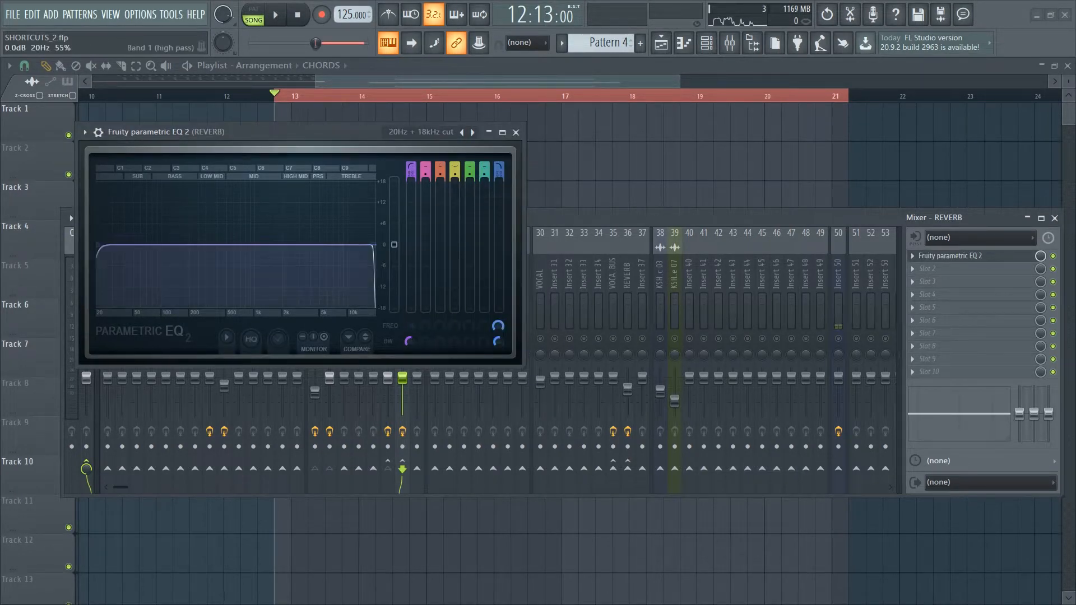
Step: Narrow the REVERB EQ to the midrange by raising the low-cut frequency and lowering the high-cut frequency, and close the EQ
{"action": "left_click_drag", "start_coordinate": [407, 325], "coordinate": [408, 319]}
{"action": "left_click_drag", "start_coordinate": [498, 325], "coordinate": [498, 355]}
{"action": "left_click_drag", "start_coordinate": [291, 136], "coordinate": [601, 203]}
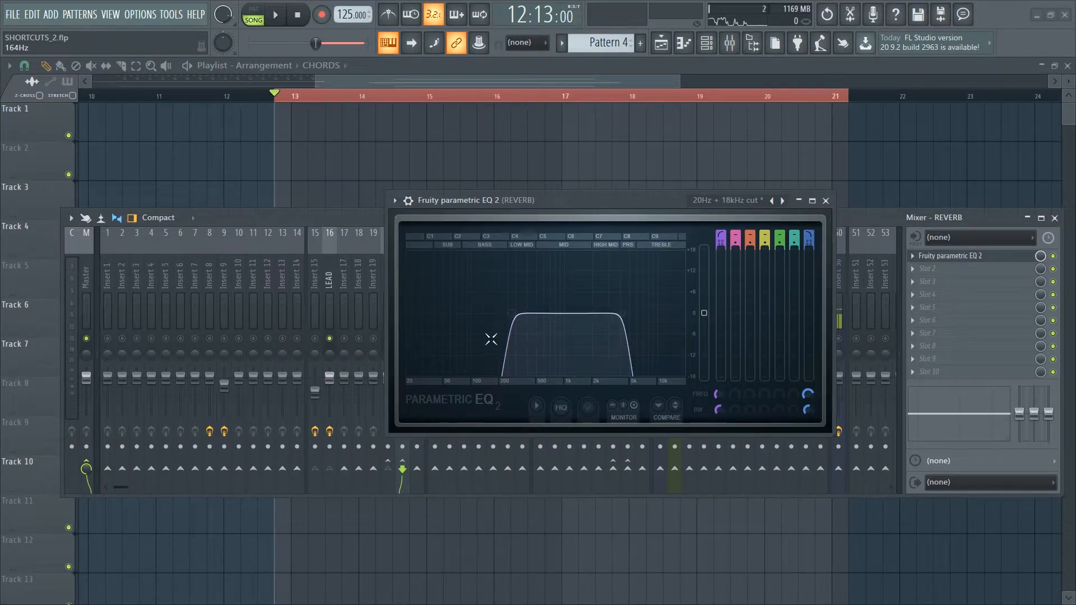
{"action": "left_click_drag", "start_coordinate": [512, 316], "coordinate": [516, 314]}
{"action": "left_click", "coordinate": [825, 201]}
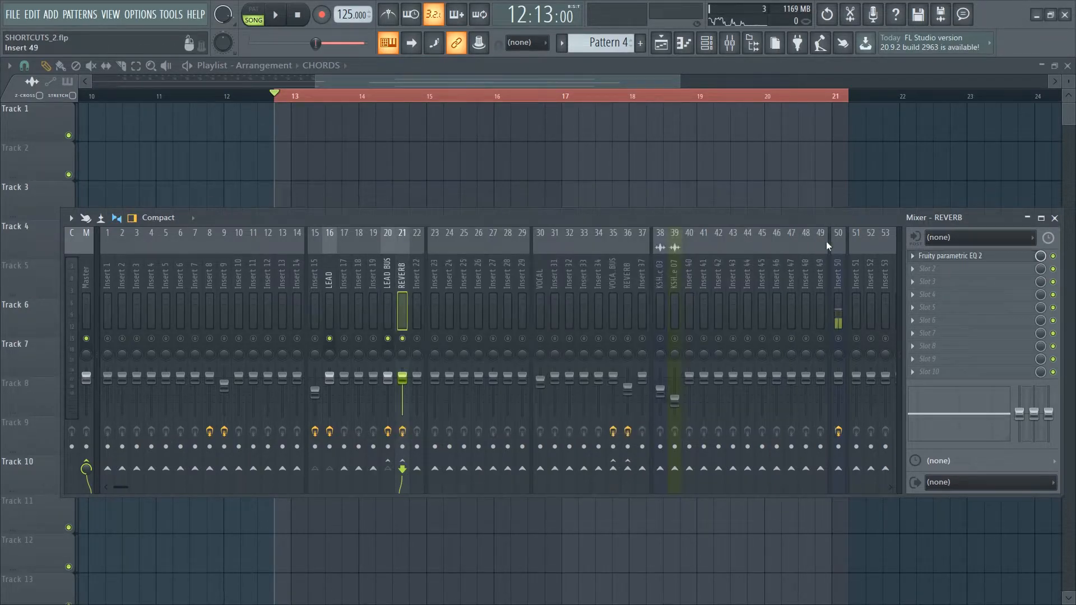
{"action": "left_click", "coordinate": [948, 265]}
{"action": "left_click", "coordinate": [947, 263]}
{"action": "left_click", "coordinate": [947, 263]}
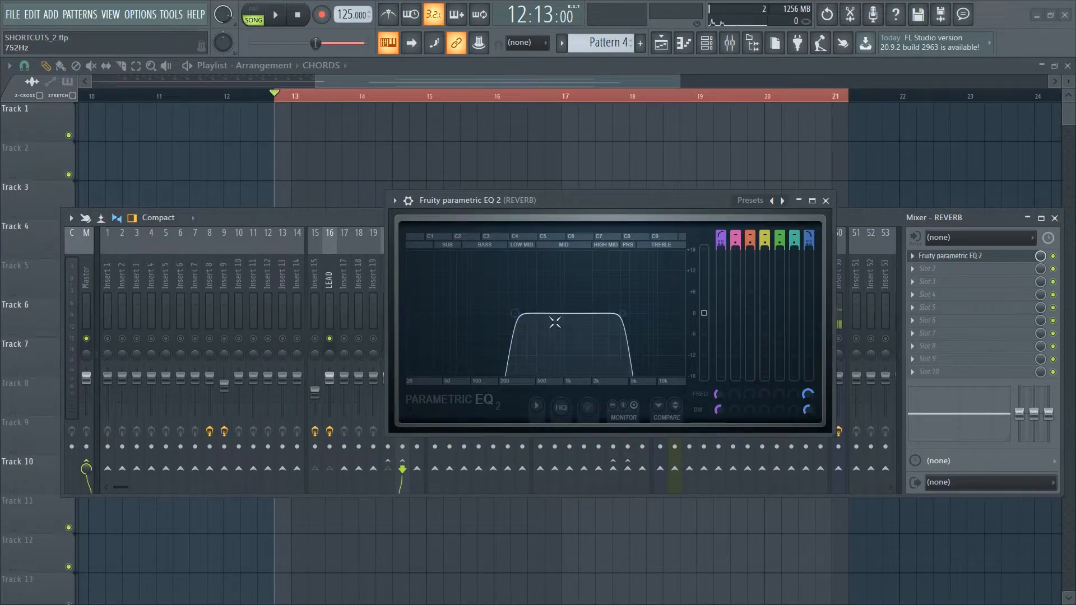
{"action": "left_click", "coordinate": [825, 200]}
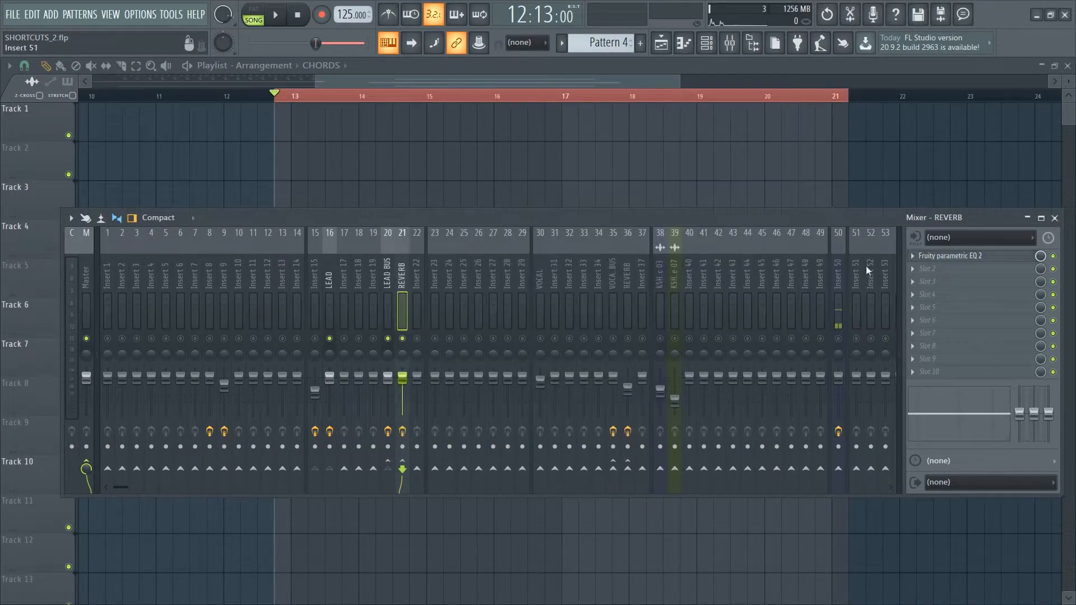
Step: Add Fruity Reeverb to slot 2 of the lead REVERB track and set its dry level to 0%
{"action": "left_click", "coordinate": [929, 274]}
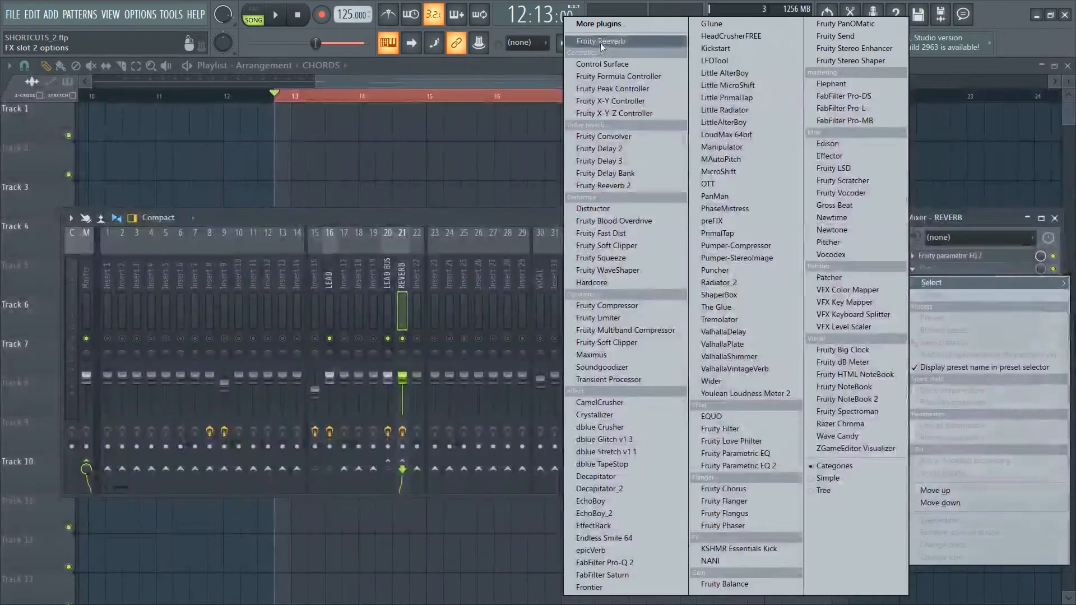
{"action": "left_click", "coordinate": [600, 43]}
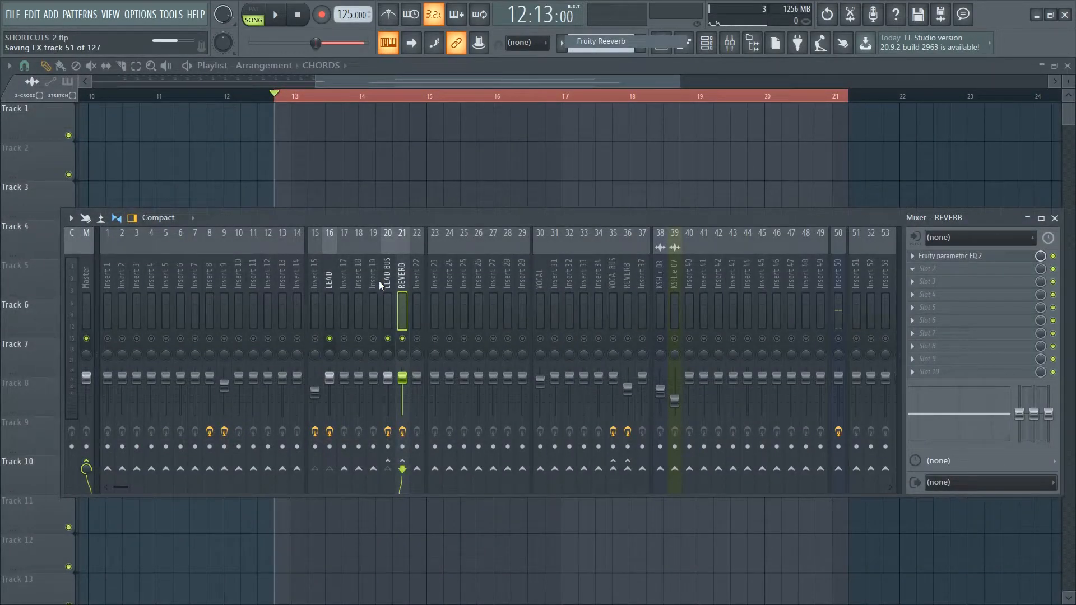
{"action": "left_click_drag", "start_coordinate": [214, 150], "coordinate": [478, 196]}
{"action": "left_click_drag", "start_coordinate": [382, 365], "coordinate": [382, 420]}
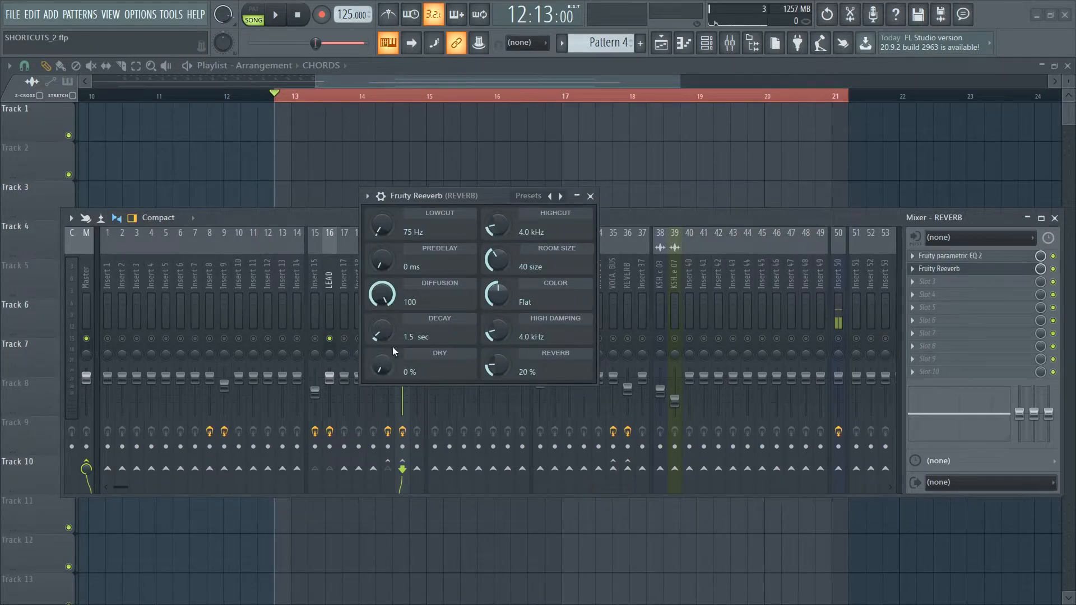
Step: Set the Fruity Reeverb to 80% reverb, Warmer color, room size 80, 159 Hz low cut and 3.5 sec decay
{"action": "mouse_move", "coordinate": [514, 374]}
{"action": "left_mouse_down"}
{"action": "mouse_move", "coordinate": [515, 337]}
{"action": "mouse_move", "coordinate": [501, 366]}
{"action": "left_mouse_up"}
{"action": "left_click_drag", "start_coordinate": [493, 306], "coordinate": [496, 245]}
{"action": "left_click_drag", "start_coordinate": [382, 230], "coordinate": [383, 227]}
{"action": "left_click_drag", "start_coordinate": [382, 332], "coordinate": [382, 328]}
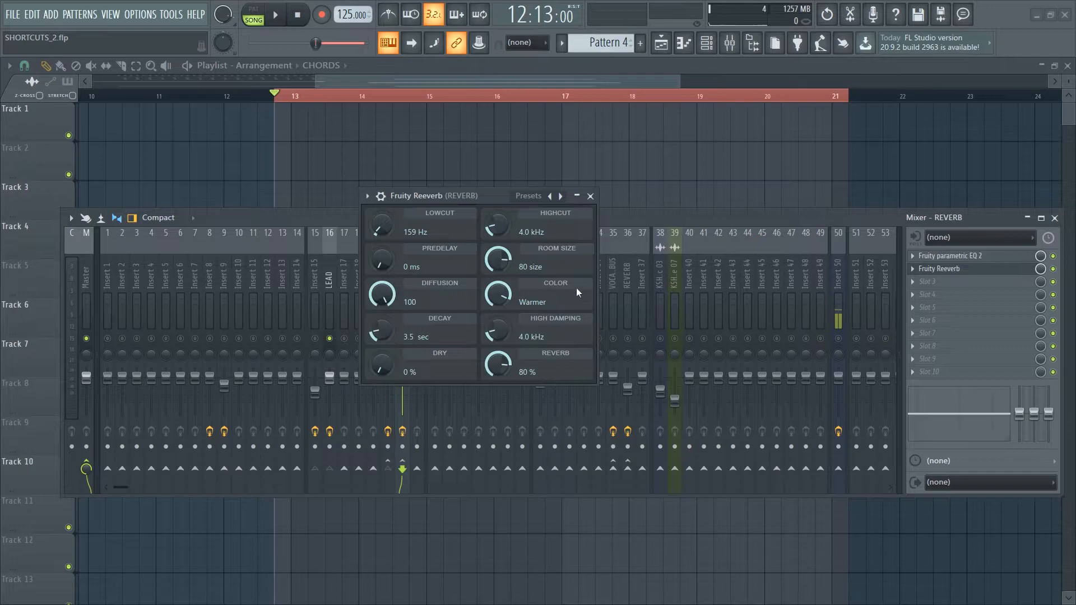
Step: Close Fruity Reeverb, copy the slot 1 Fruity parametric EQ 2 into slot 3 of the lead REVERB track, and play the result
{"action": "left_click", "coordinate": [590, 196]}
{"action": "left_click", "coordinate": [912, 255]}
{"action": "left_click", "coordinate": [932, 329]}
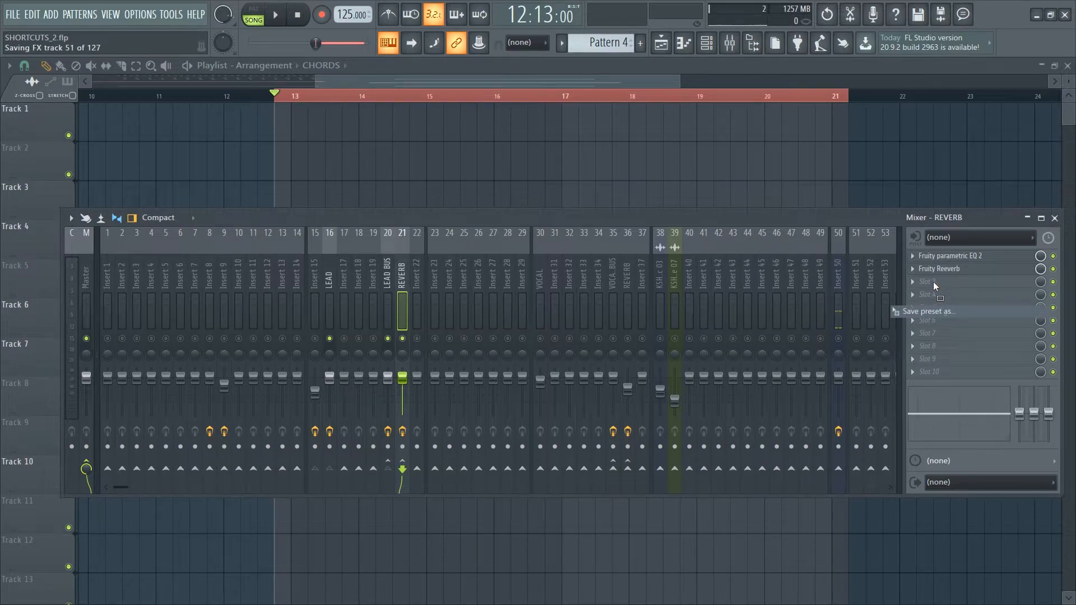
{"action": "left_click_drag", "start_coordinate": [933, 282], "coordinate": [934, 282]}
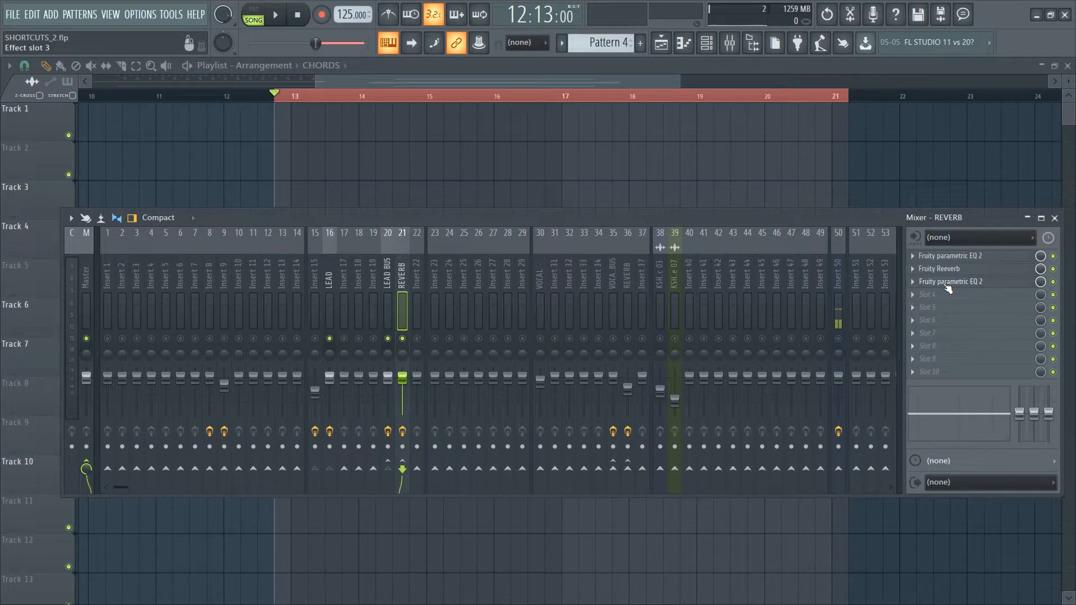
{"action": "left_click", "coordinate": [947, 283]}
{"action": "left_click", "coordinate": [947, 283]}
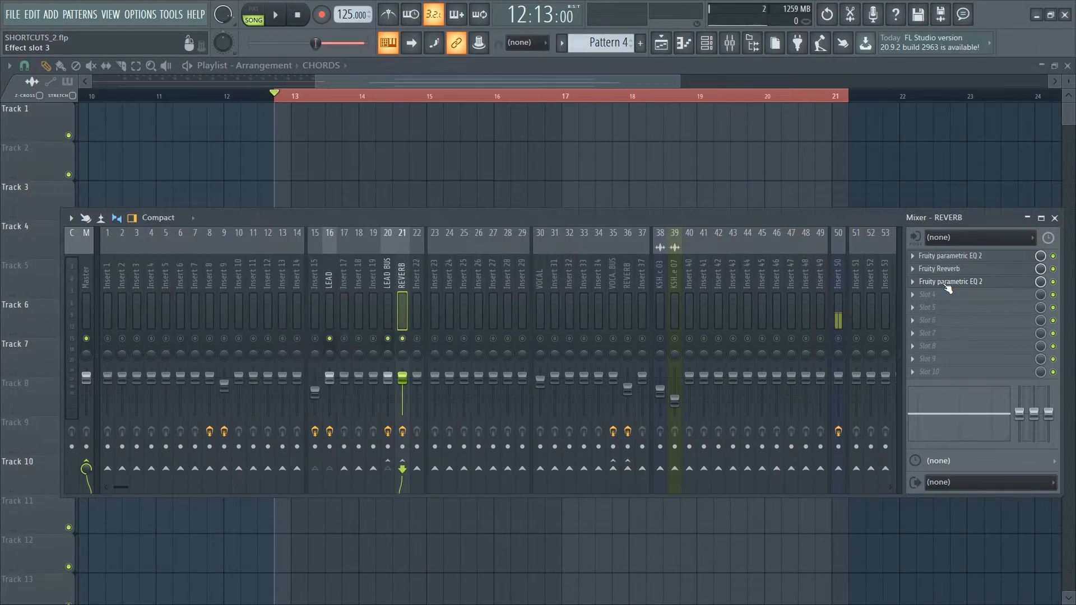
{"action": "key", "text": "space"}
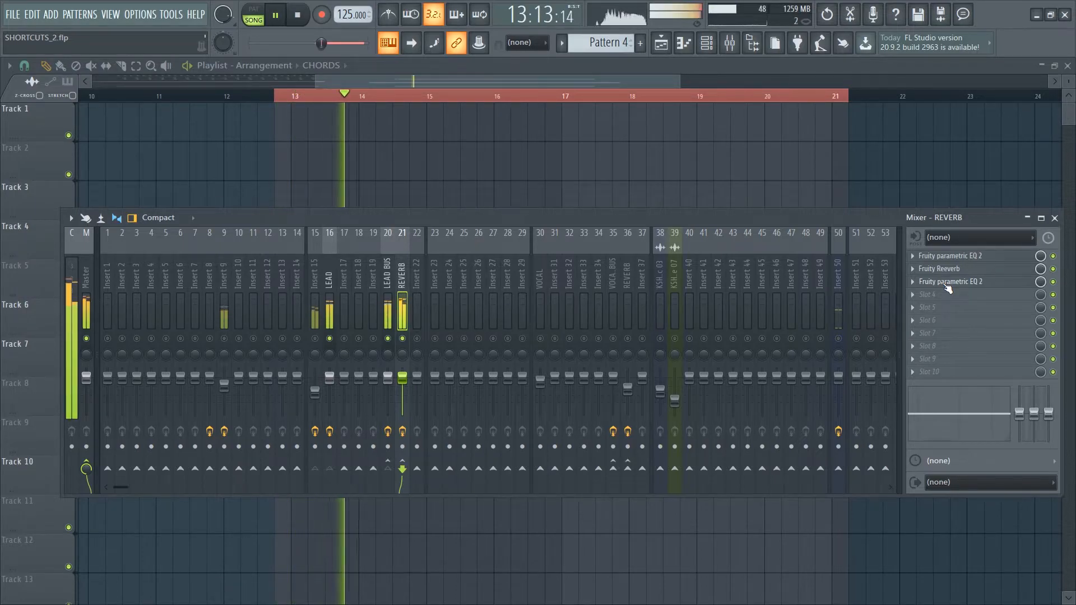
{"action": "key", "text": "space"}
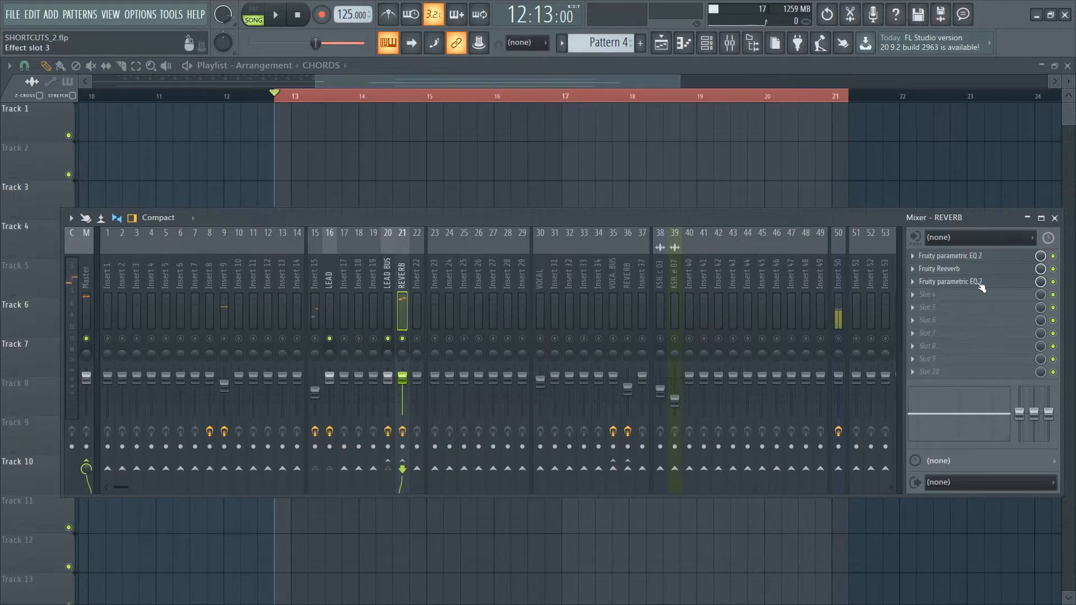
Step: Add Fruity Limiter to slot 4 in COMP mode with sidechain input 1, a -40 dB threshold and a ratio of about 4.1:1
{"action": "left_click", "coordinate": [936, 295]}
{"action": "left_click", "coordinate": [614, 318]}
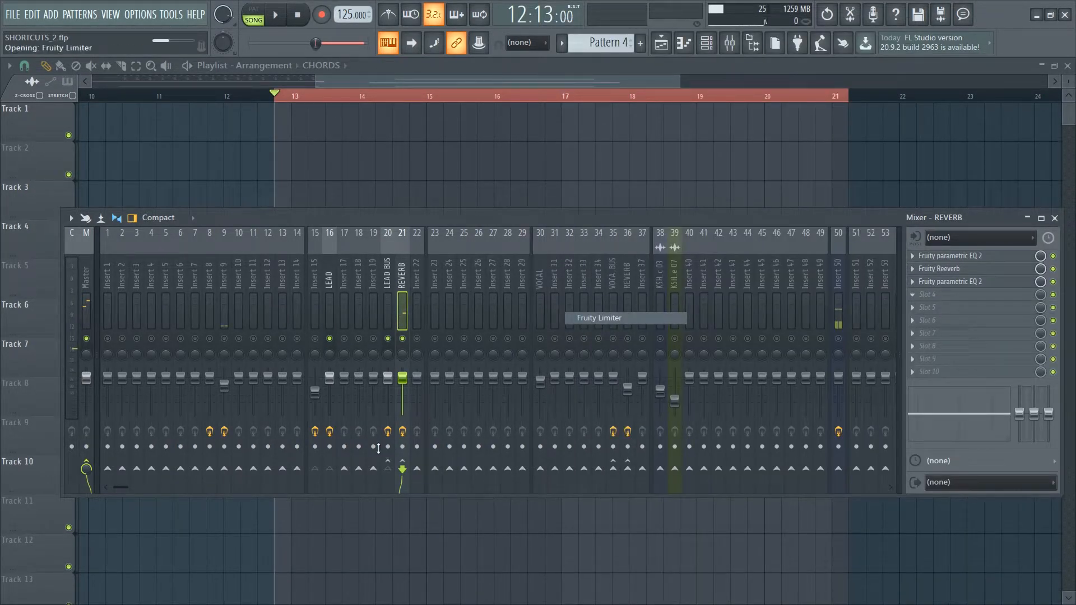
{"action": "left_click", "coordinate": [250, 395]}
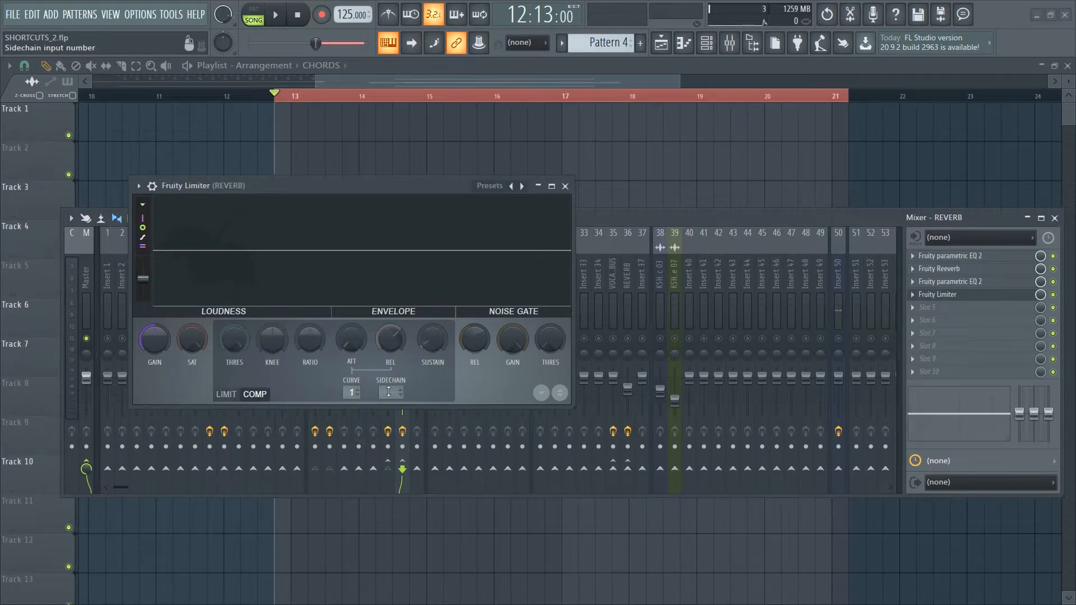
{"action": "left_click_drag", "start_coordinate": [233, 341], "coordinate": [233, 450]}
{"action": "left_click_drag", "start_coordinate": [310, 339], "coordinate": [309, 273]}
Step: Audition the ducked lead reverb, raise the limiter's compression threshold slightly, fine-tune its release time, and close the limiter
{"action": "key", "text": "space"}
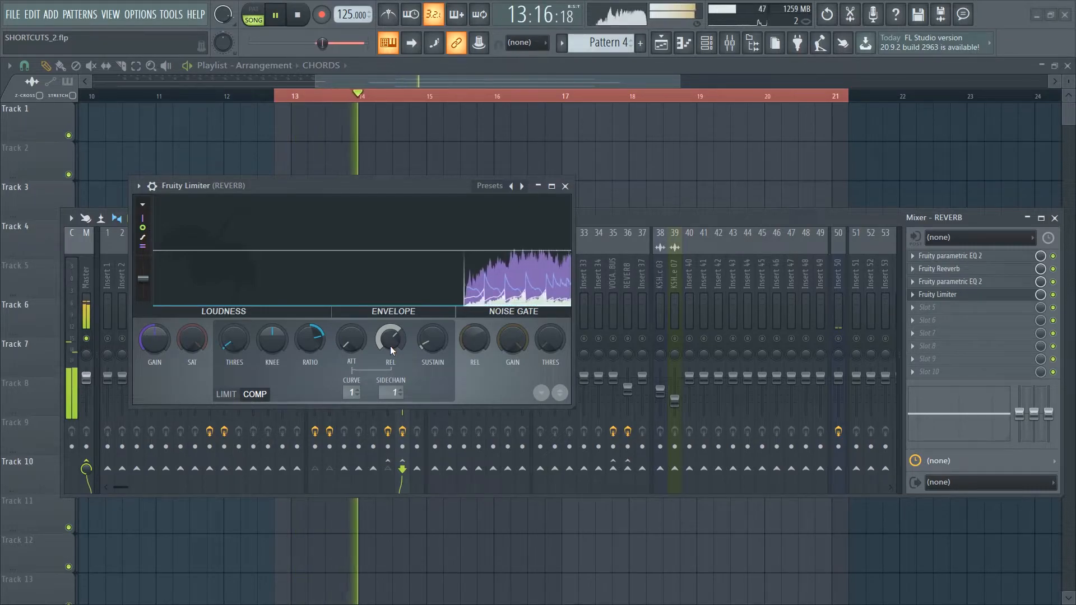
{"action": "left_click_drag", "start_coordinate": [338, 185], "coordinate": [452, 208]}
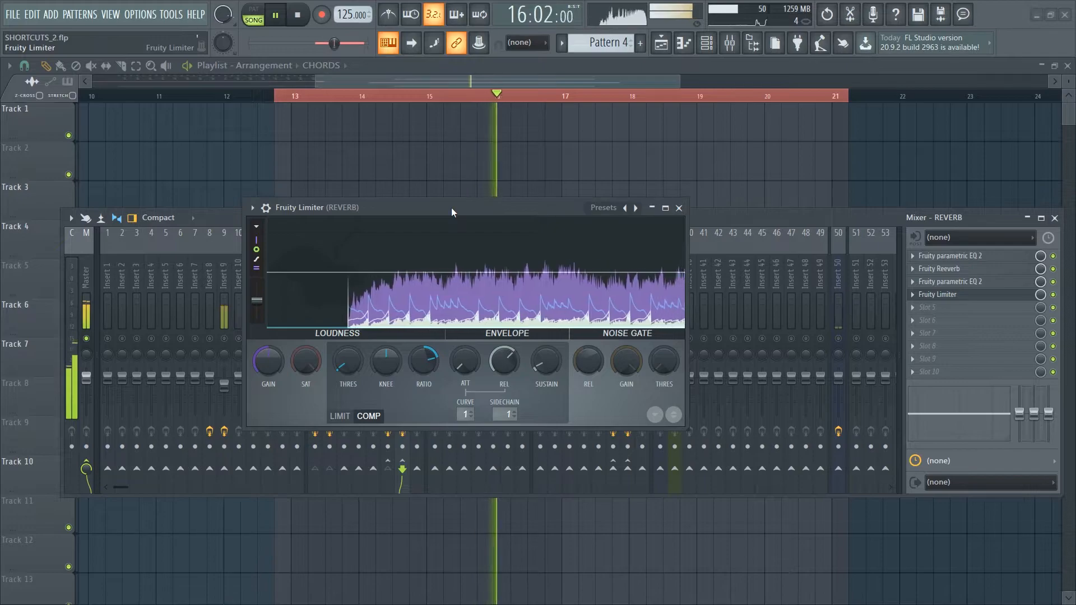
{"action": "key", "text": "space"}
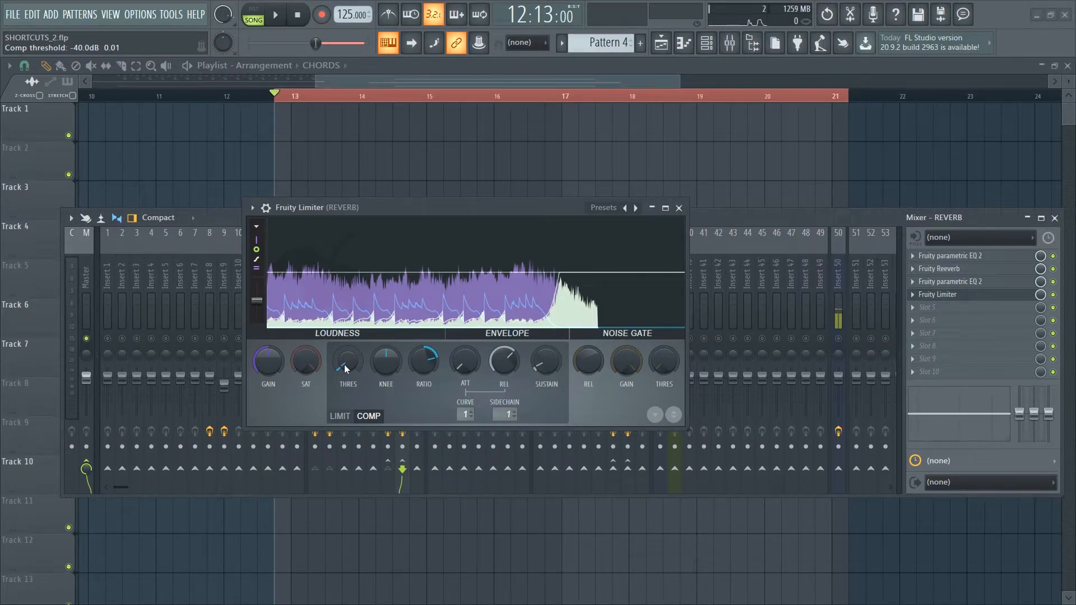
{"action": "left_click_drag", "start_coordinate": [347, 368], "coordinate": [348, 350]}
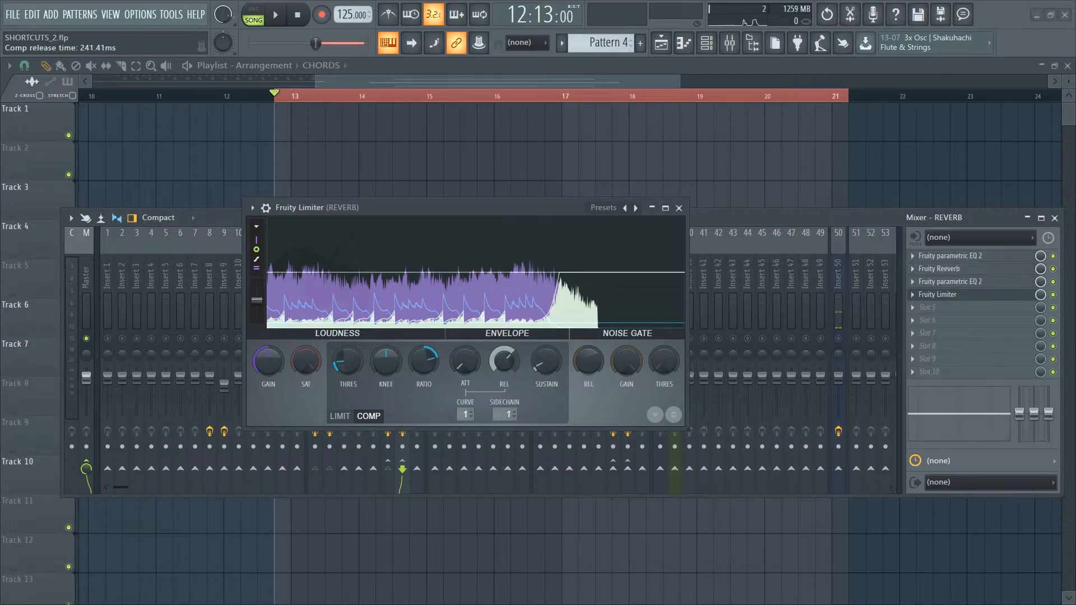
{"action": "left_click_drag", "start_coordinate": [504, 362], "coordinate": [504, 368]}
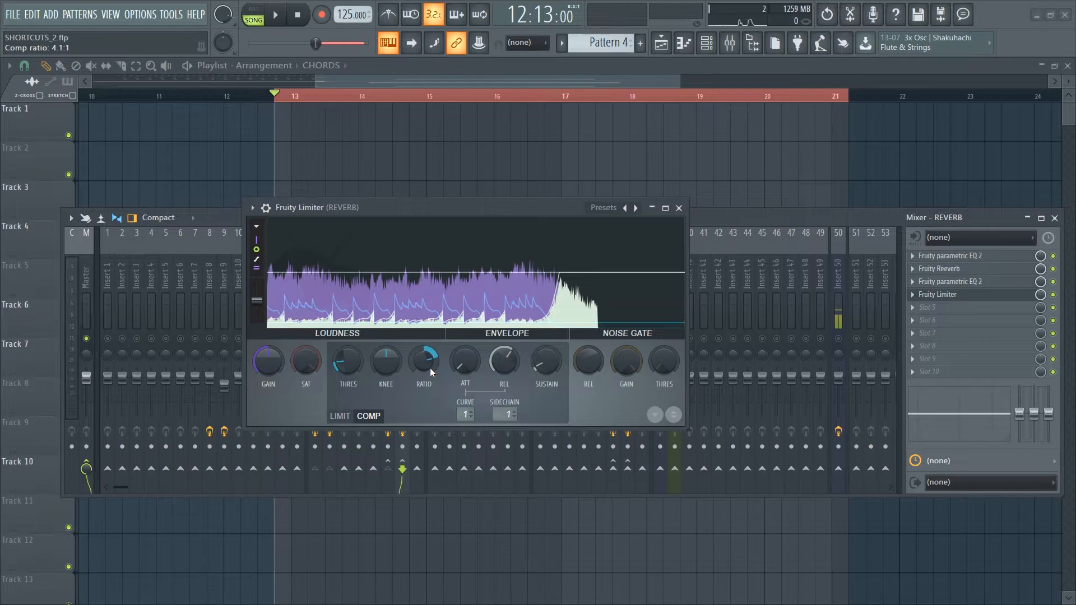
{"action": "left_click", "coordinate": [679, 208]}
Step: Lower the lead REVERB track's volume to about -8.4 dB while auditioning it, and save the project
{"action": "left_click_drag", "start_coordinate": [403, 376], "coordinate": [403, 392]}
{"action": "key", "text": "space"}
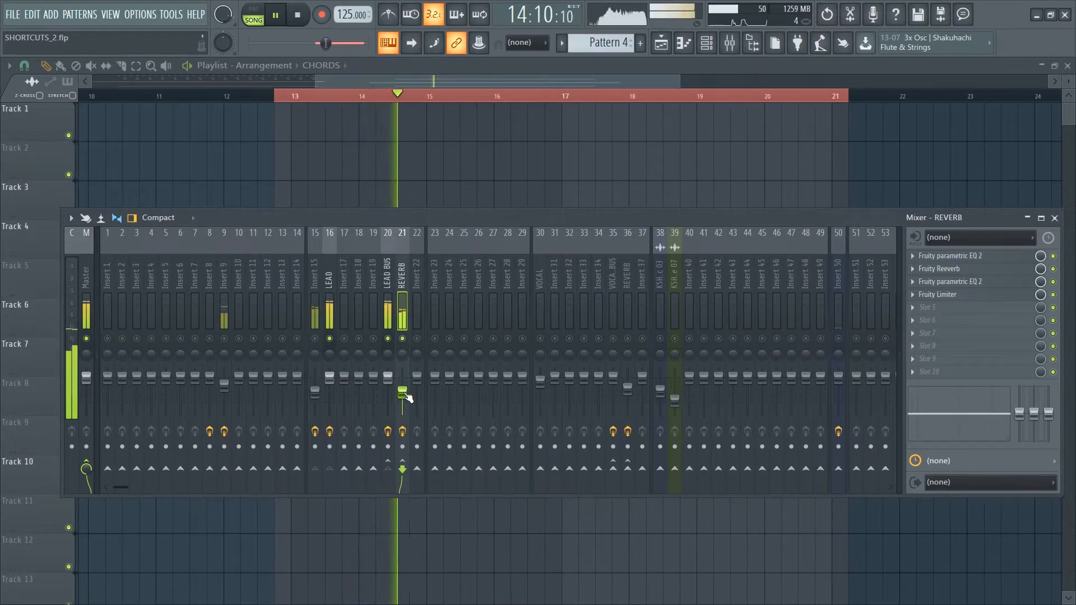
{"action": "key", "text": "ctrl+s"}
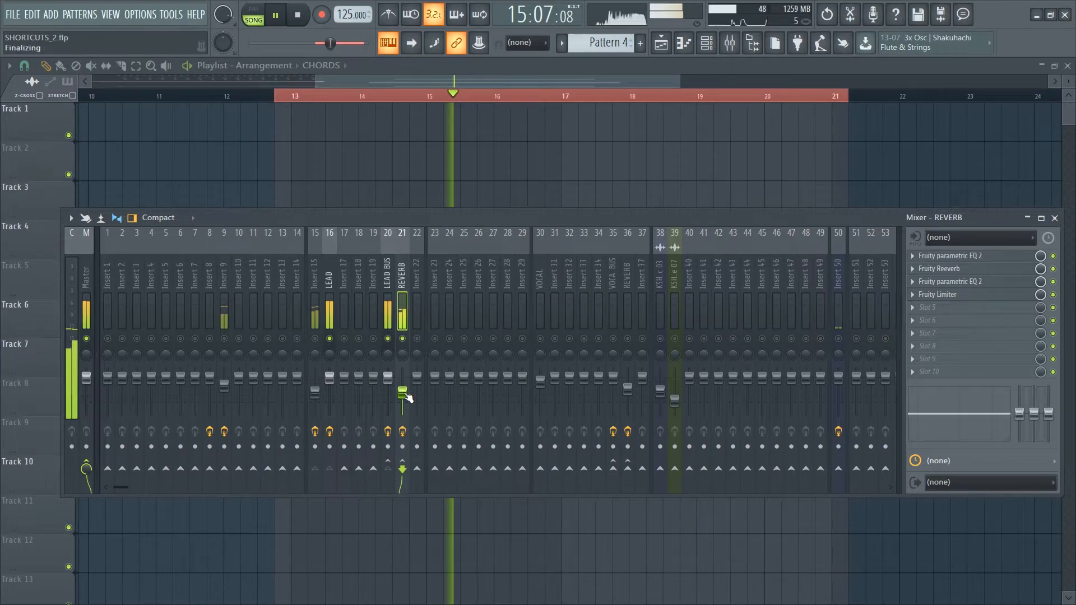
{"action": "key", "text": "space"}
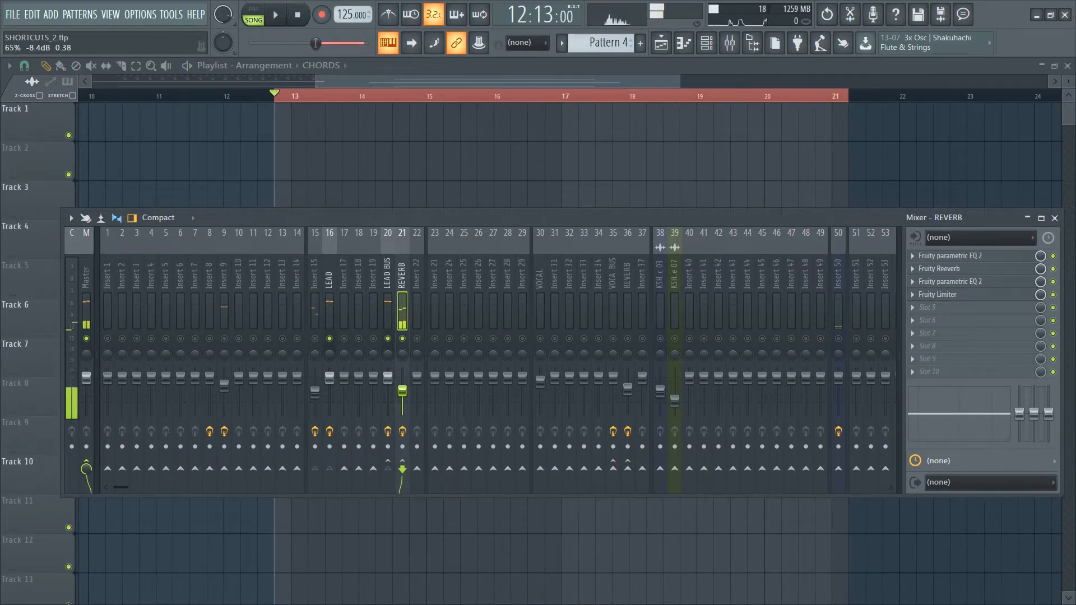
{"action": "key", "text": "space"}
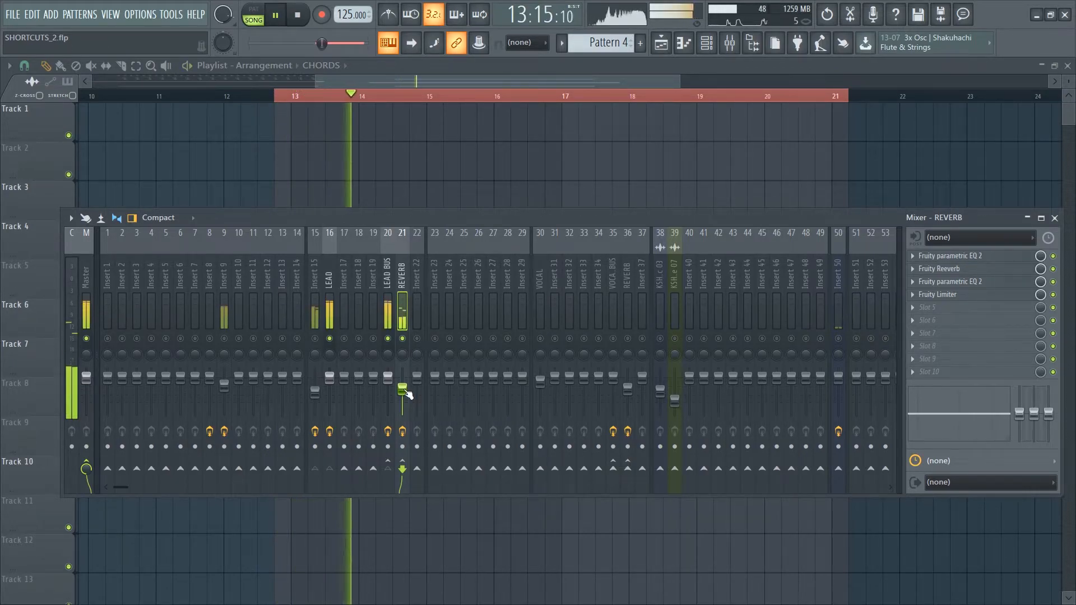
{"action": "key", "text": "space"}
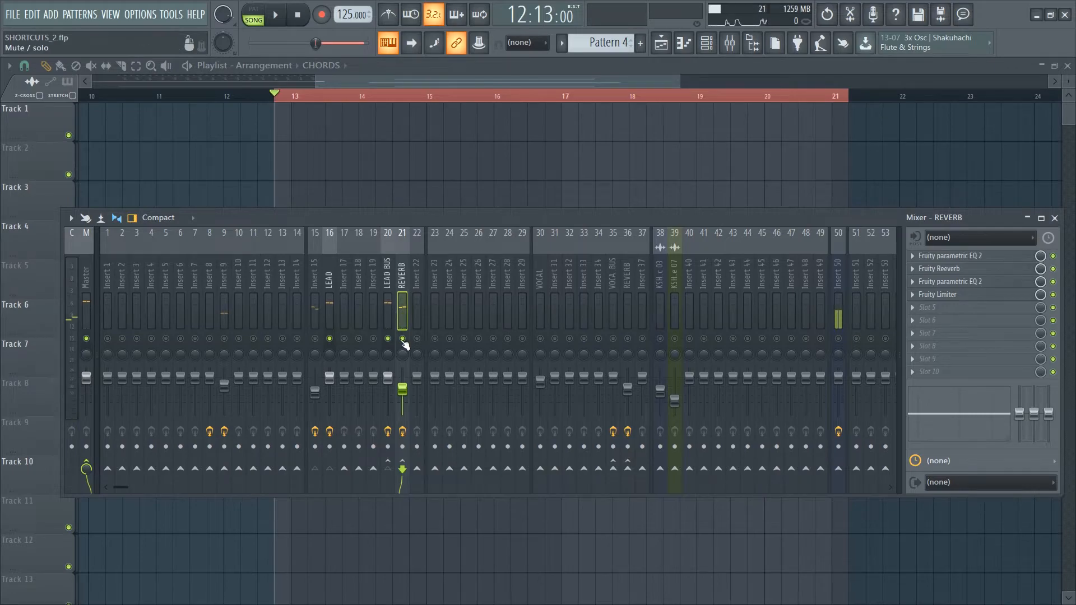
Step: Close the mixer and listen to the looped section from bar 13 to bar 21
{"action": "left_click", "coordinate": [1054, 218]}
{"action": "key", "text": "space"}
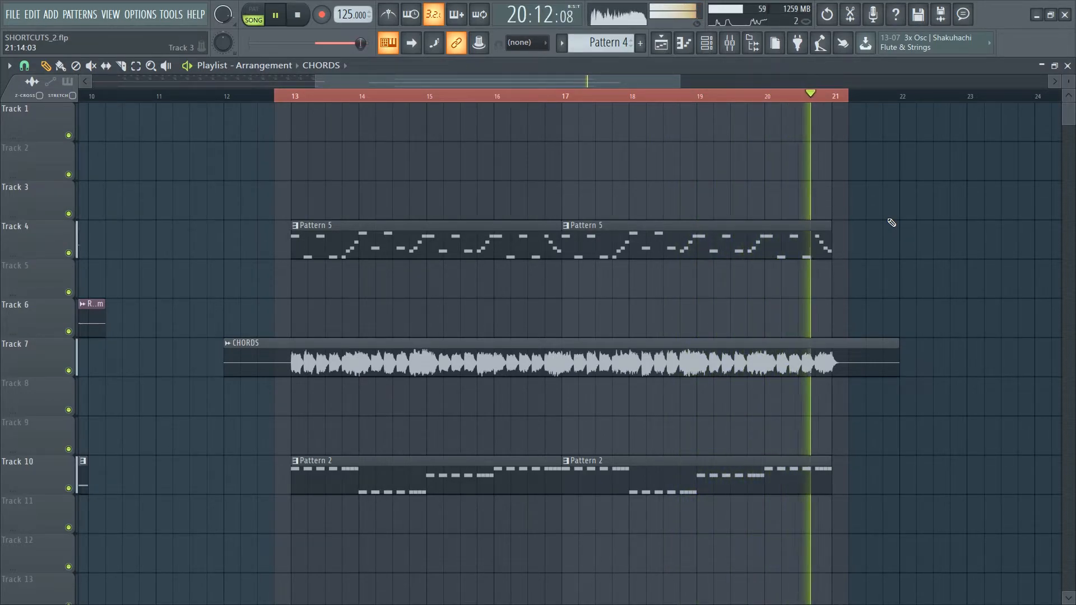
{"action": "key", "text": "space"}
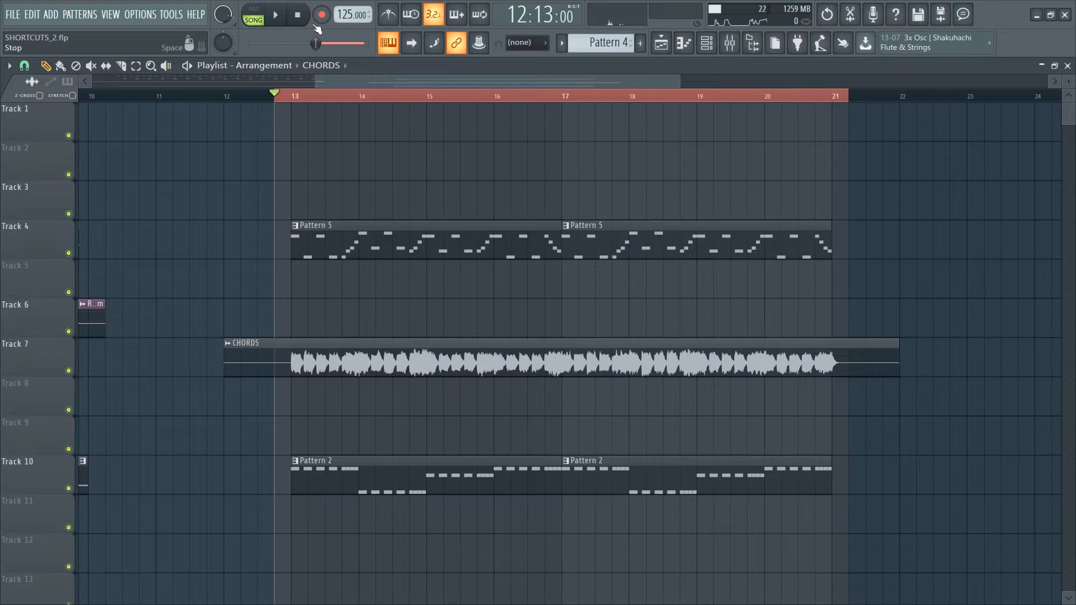
Step: Create an automation clip for the lead REVERB track's volume and move the clip to playlist Track 5
{"action": "left_click", "coordinate": [729, 44]}
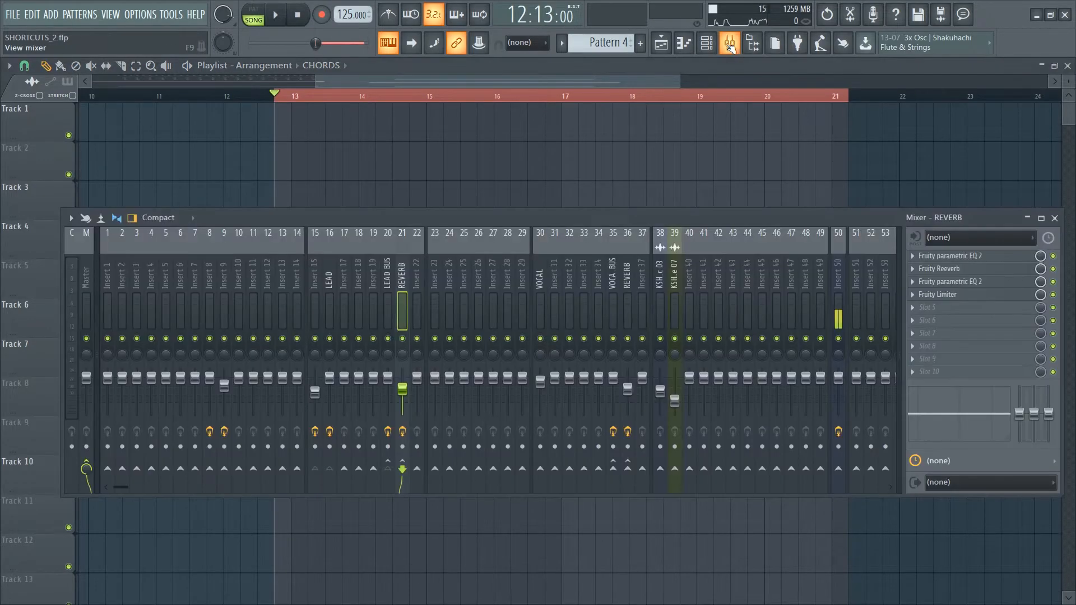
{"action": "left_click", "coordinate": [387, 312]}
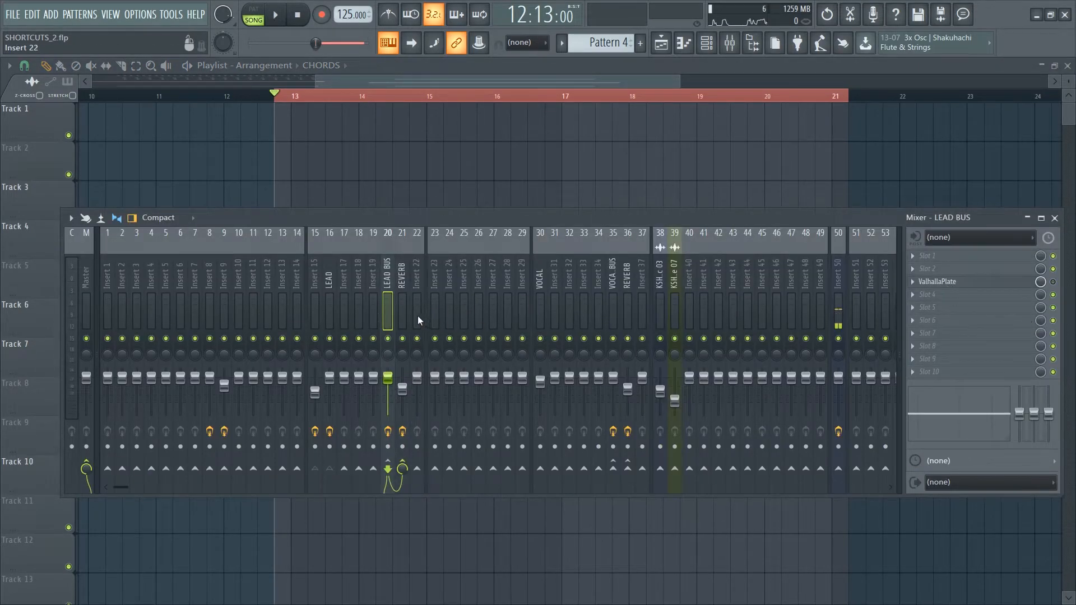
{"action": "left_click", "coordinate": [403, 314]}
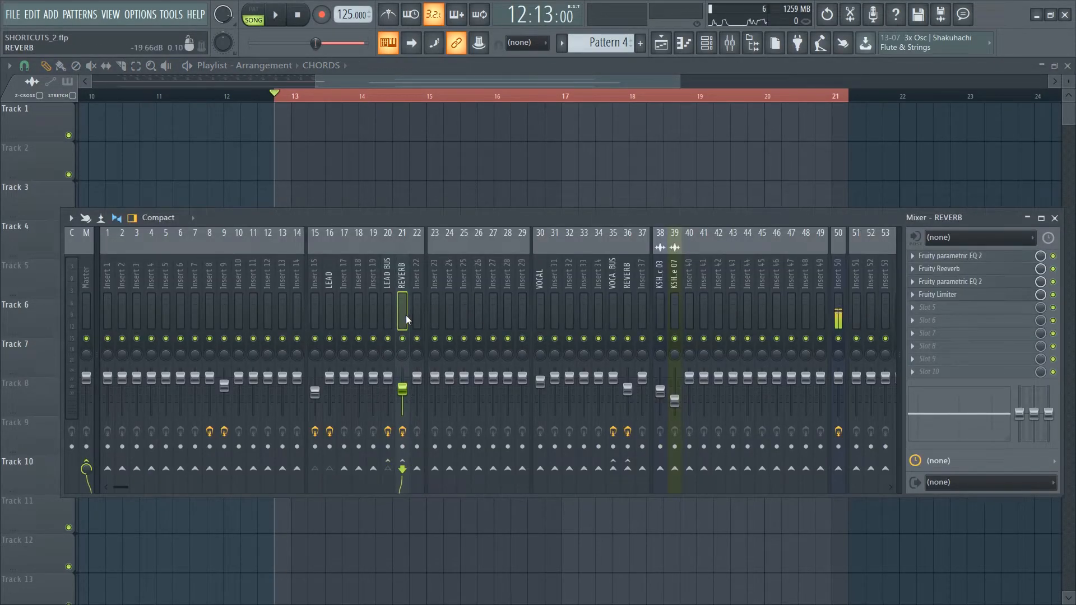
{"action": "right_click", "coordinate": [403, 391]}
{"action": "left_click", "coordinate": [441, 473]}
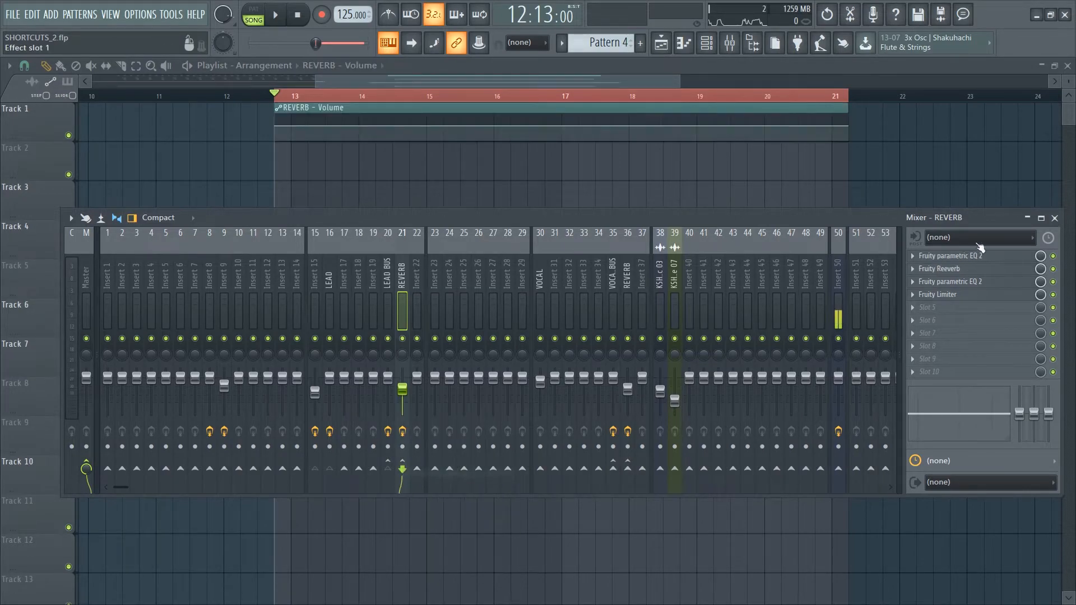
{"action": "left_click", "coordinate": [1055, 218]}
{"action": "left_click_drag", "start_coordinate": [433, 128], "coordinate": [433, 285]}
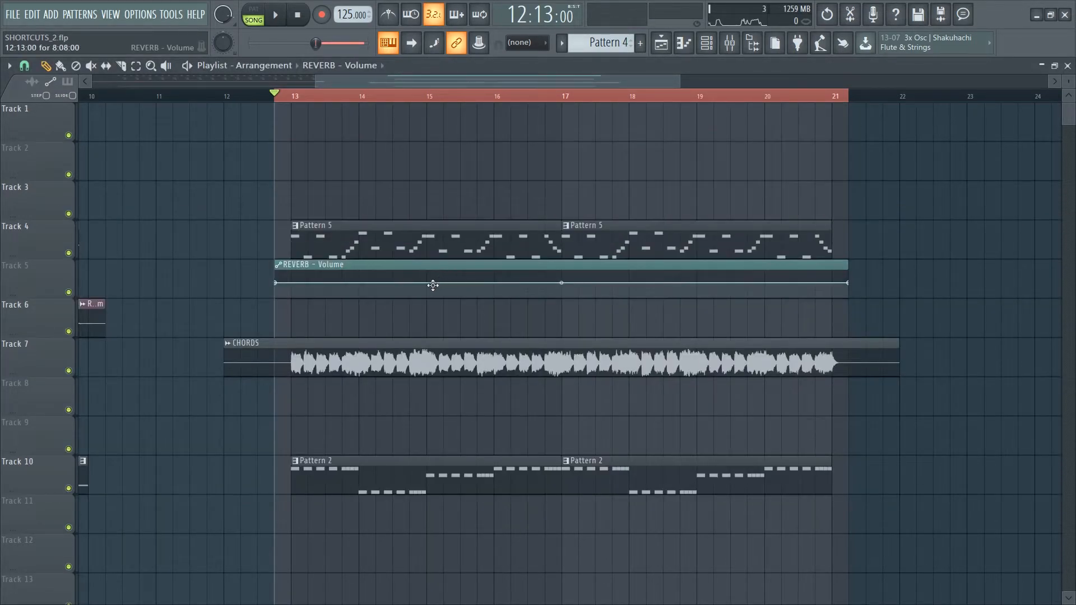
Step: Copy the REVERB volume automation's starting value and paste it to new points at the last beat of bar 13 and at bar 14
{"action": "right_click", "coordinate": [289, 287]}
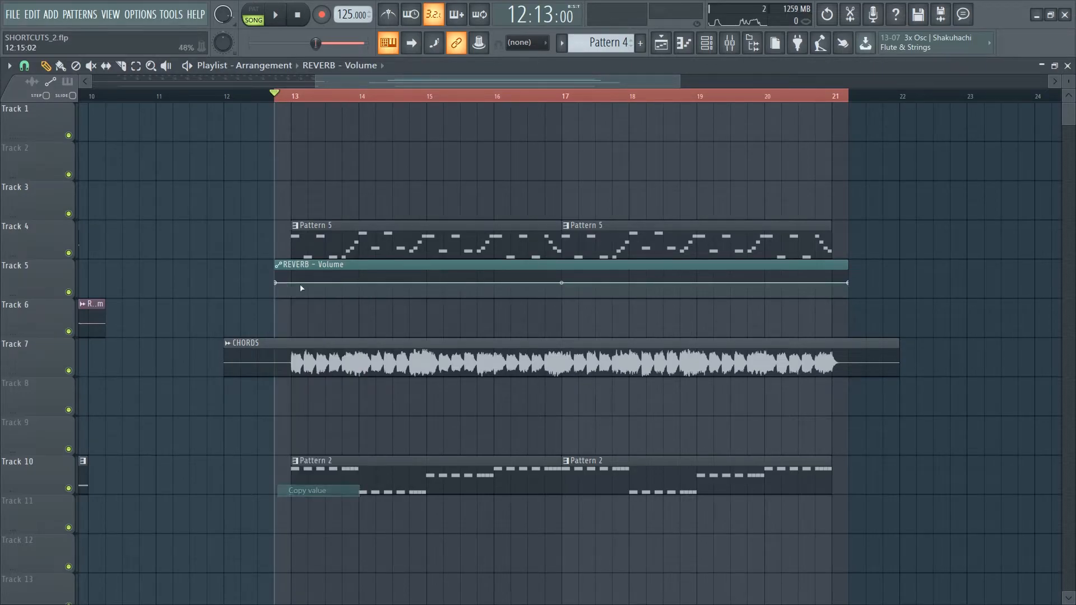
{"action": "right_click", "coordinate": [343, 285]}
{"action": "key", "text": "p"}
{"action": "right_click", "coordinate": [363, 283]}
{"action": "key", "text": "p"}
Step: Change the playlist snap setting and shape the REVERB volume to ramp up over the last beat of bar 13, dropping back at bar 14
{"action": "scroll", "coordinate": [364, 88], "scroll_direction": "left", "scroll_amount": 5}
{"action": "scroll", "coordinate": [805, 99], "scroll_direction": "up", "scroll_amount": 5}
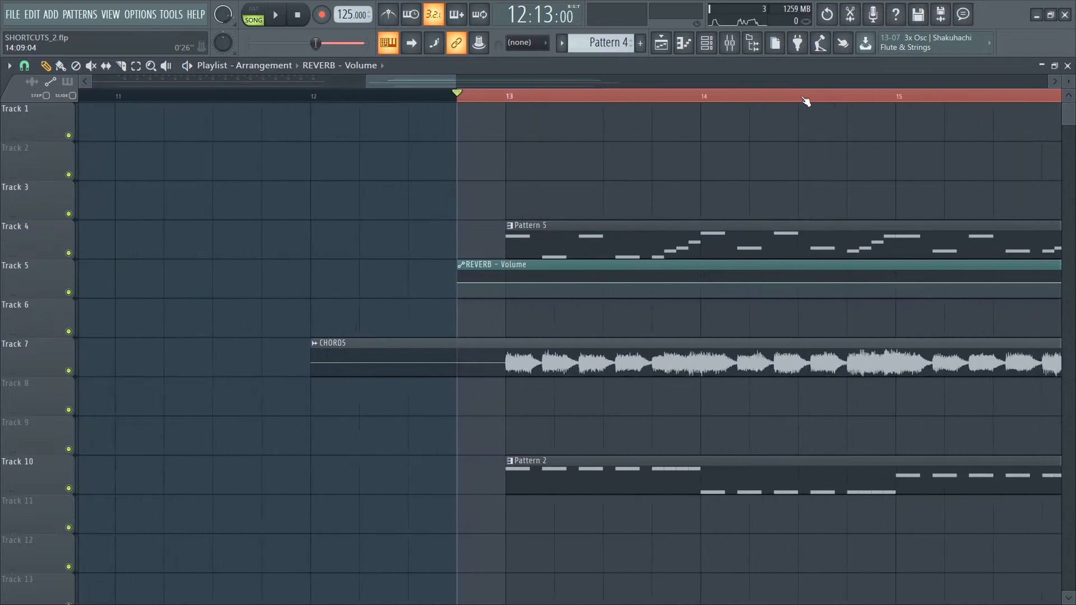
{"action": "scroll", "coordinate": [439, 83], "scroll_direction": "right", "scroll_amount": 3}
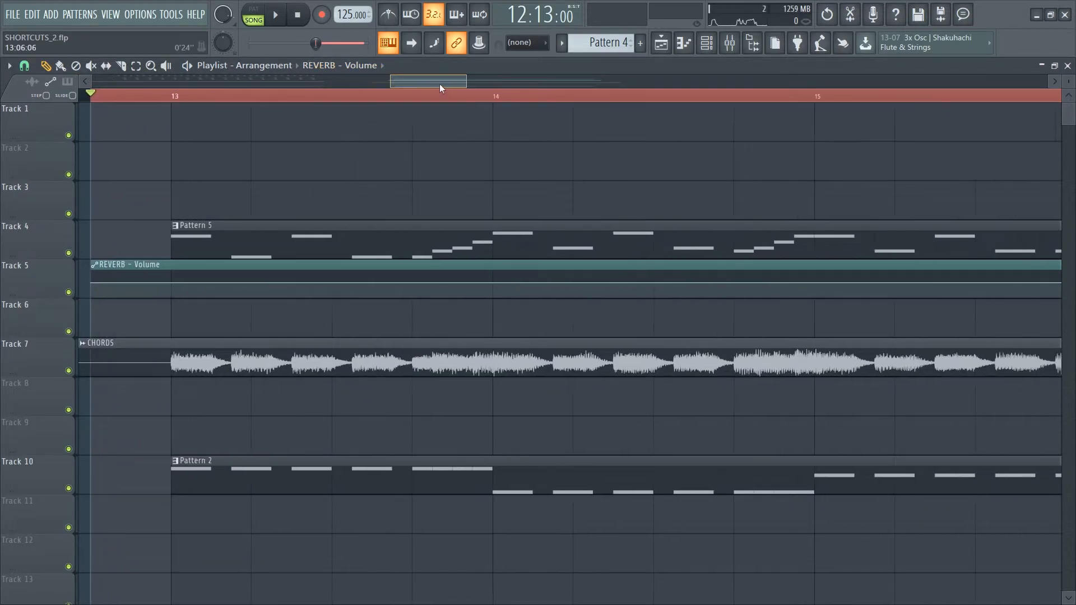
{"action": "scroll", "coordinate": [441, 96], "scroll_direction": "down", "scroll_amount": 2}
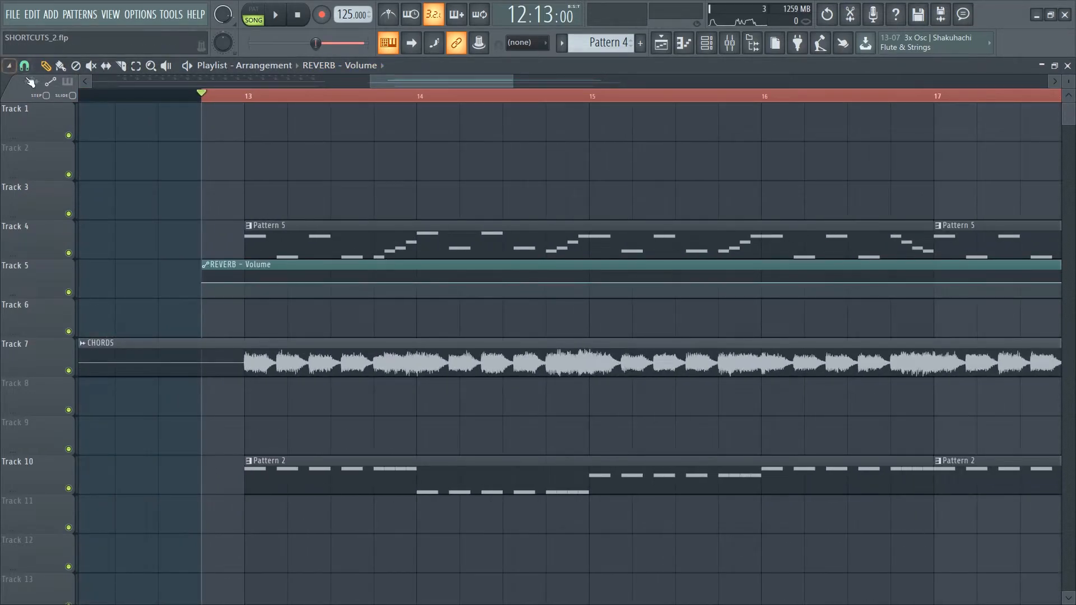
{"action": "left_click", "coordinate": [24, 66]}
{"action": "left_click", "coordinate": [37, 194]}
{"action": "right_click", "coordinate": [405, 292]}
{"action": "left_click_drag", "start_coordinate": [405, 293], "coordinate": [423, 276]}
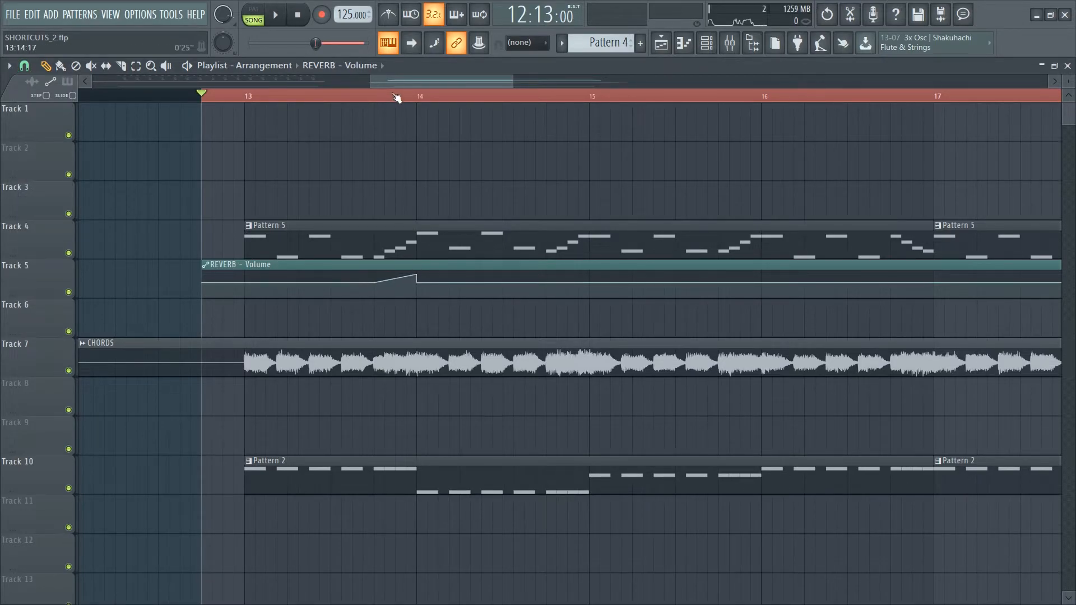
Step: Slice the REVERB volume clip at bars 13 and 14 and delete the part after bar 14
{"action": "scroll", "coordinate": [406, 79], "scroll_direction": "down", "scroll_amount": 4}
{"action": "left_click_drag", "start_coordinate": [437, 78], "coordinate": [431, 77]}
{"action": "left_click", "coordinate": [121, 66]}
{"action": "left_click_drag", "start_coordinate": [297, 265], "coordinate": [298, 317]}
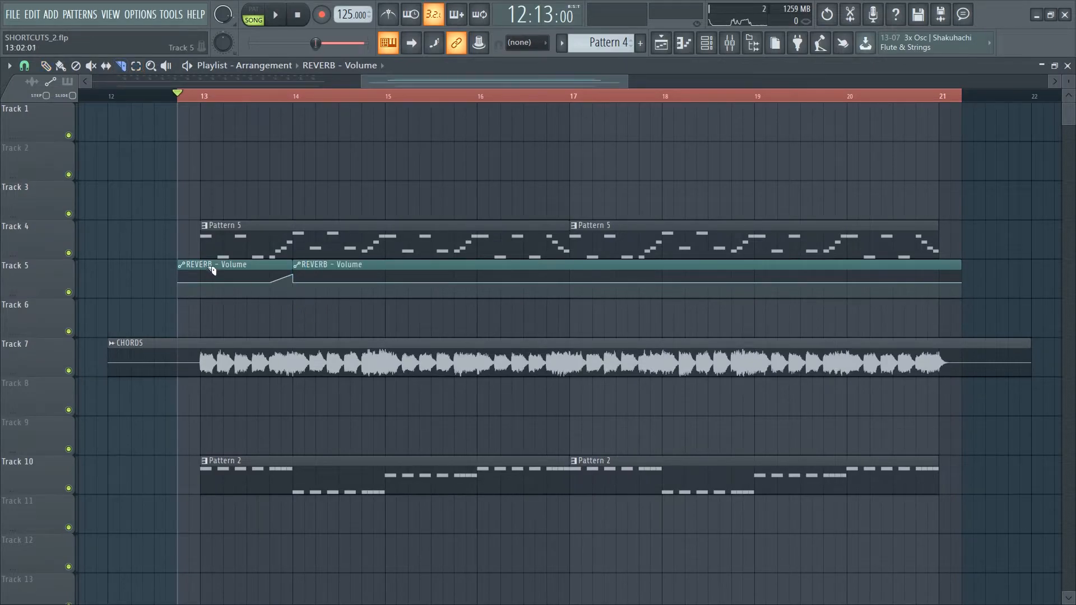
{"action": "left_click_drag", "start_coordinate": [204, 304], "coordinate": [203, 305]}
{"action": "left_click", "coordinate": [46, 66]}
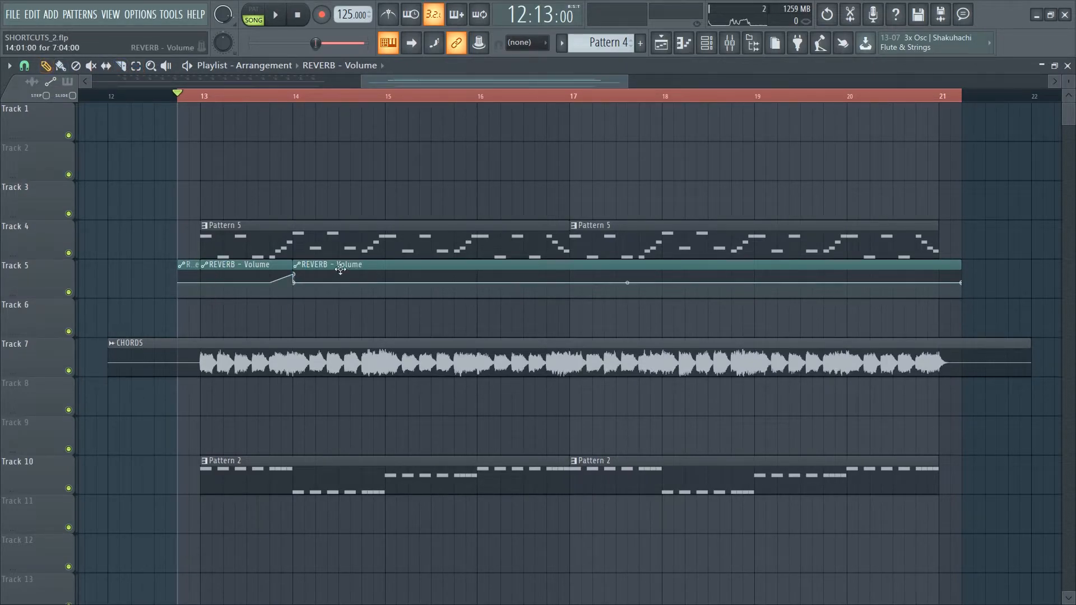
{"action": "right_click", "coordinate": [380, 274]}
Step: Clear the time selection and repeat the one-bar REVERB volume clip on Track 5 up to bar 21
{"action": "double_click", "coordinate": [190, 98]}
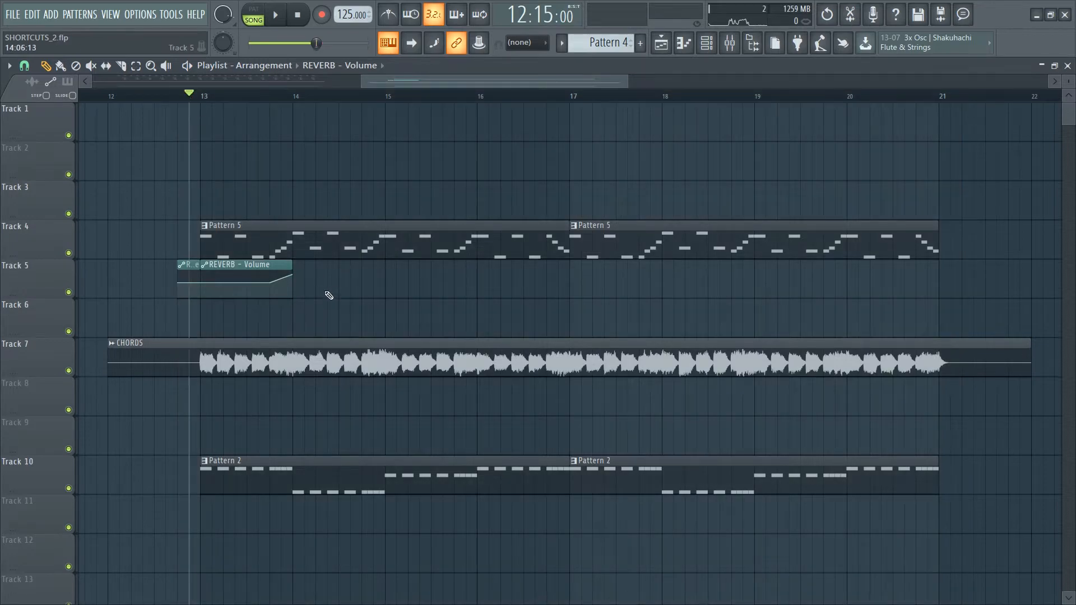
{"action": "key", "text": "ctrl+b"}
{"action": "key", "text": "ctrl+b"}
{"action": "key", "text": "ctrl+b"}
{"action": "key", "text": "ctrl+b"}
{"action": "key", "text": "ctrl+b"}
{"action": "key", "text": "ctrl+b"}
{"action": "key", "text": "ctrl+b"}
{"action": "key", "text": "ctrl+b"}
{"action": "key", "text": "ctrl+z"}
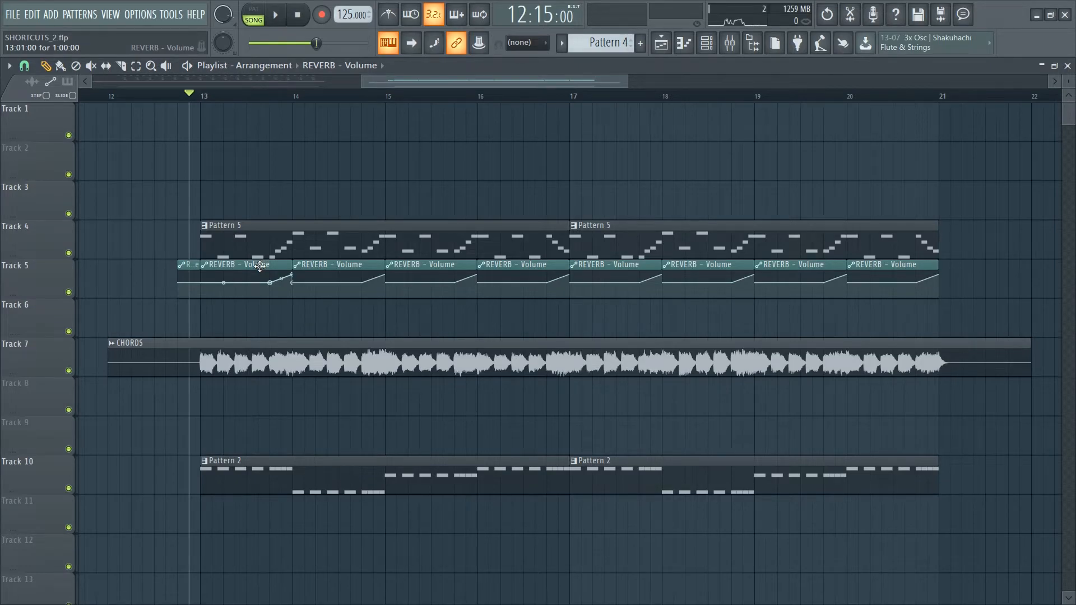
Step: Save the project, bend the repeated REVERB volume ramps into curves, and play the section back
{"action": "key", "text": "ctrl+s"}
{"action": "left_click_drag", "start_coordinate": [177, 90], "coordinate": [955, 175]}
{"action": "key", "text": "space"}
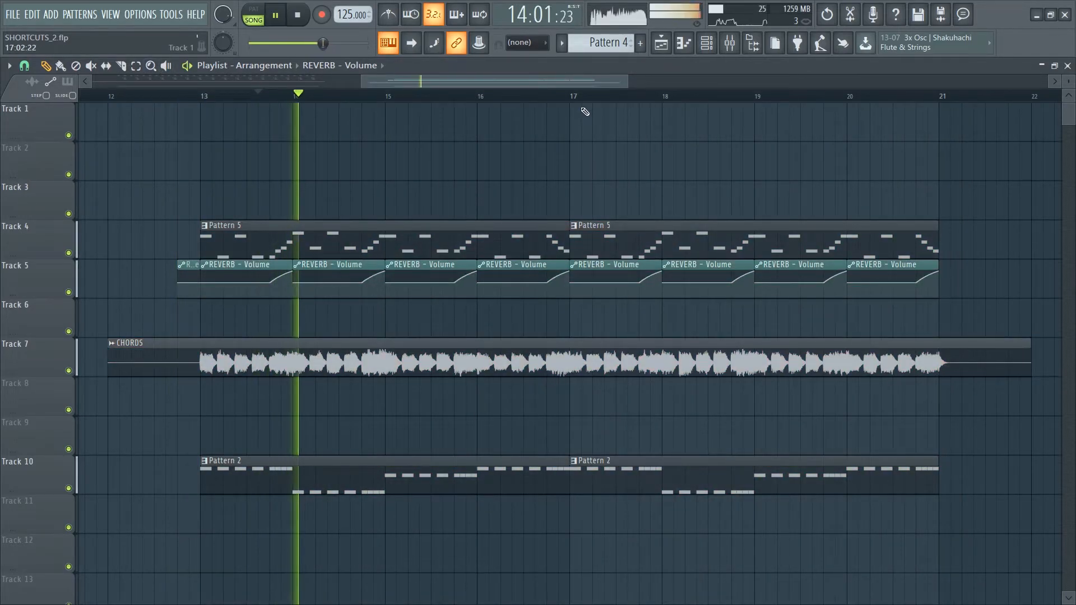
{"action": "scroll", "coordinate": [583, 103], "scroll_direction": "down", "scroll_amount": 4}
{"action": "left_click_drag", "start_coordinate": [560, 79], "coordinate": [591, 78]}
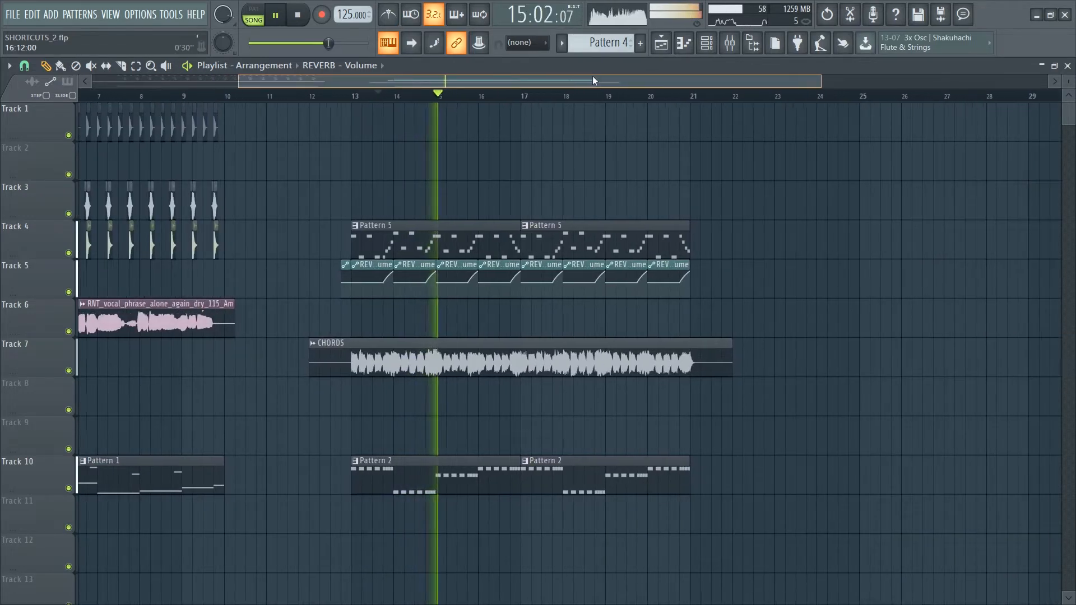
Step: Play the automated lead section past bar 21, stop playback, go back to the vocal section near bar 2, and save the project
{"action": "scroll", "coordinate": [589, 94], "scroll_direction": "up", "scroll_amount": 3}
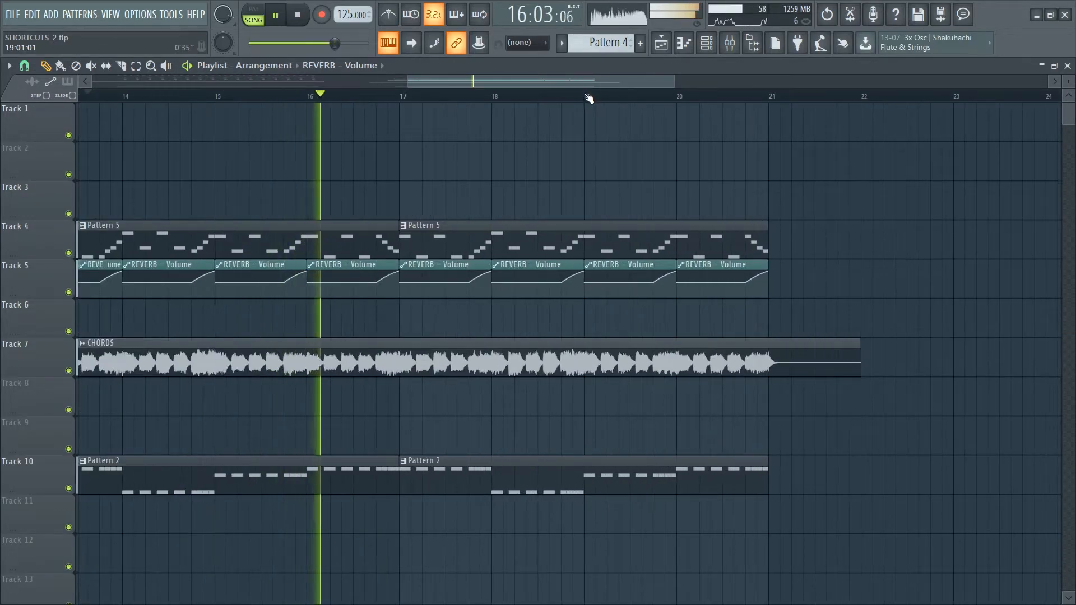
{"action": "left_click_drag", "start_coordinate": [577, 82], "coordinate": [546, 91]}
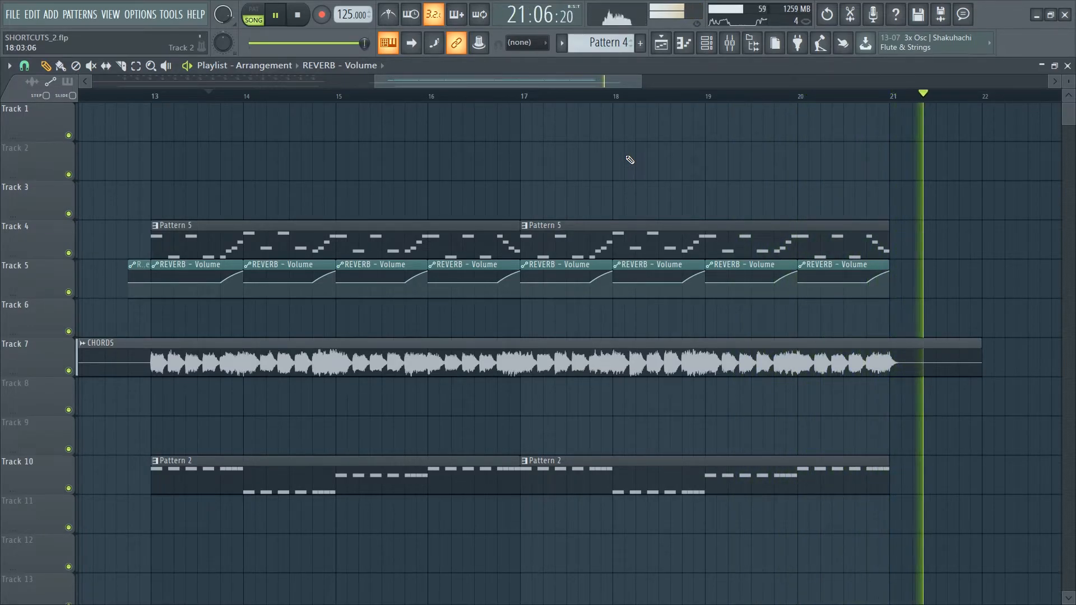
{"action": "key", "text": "space"}
{"action": "left_click", "coordinate": [130, 96]}
{"action": "scroll", "coordinate": [133, 99], "scroll_direction": "down", "scroll_amount": 5}
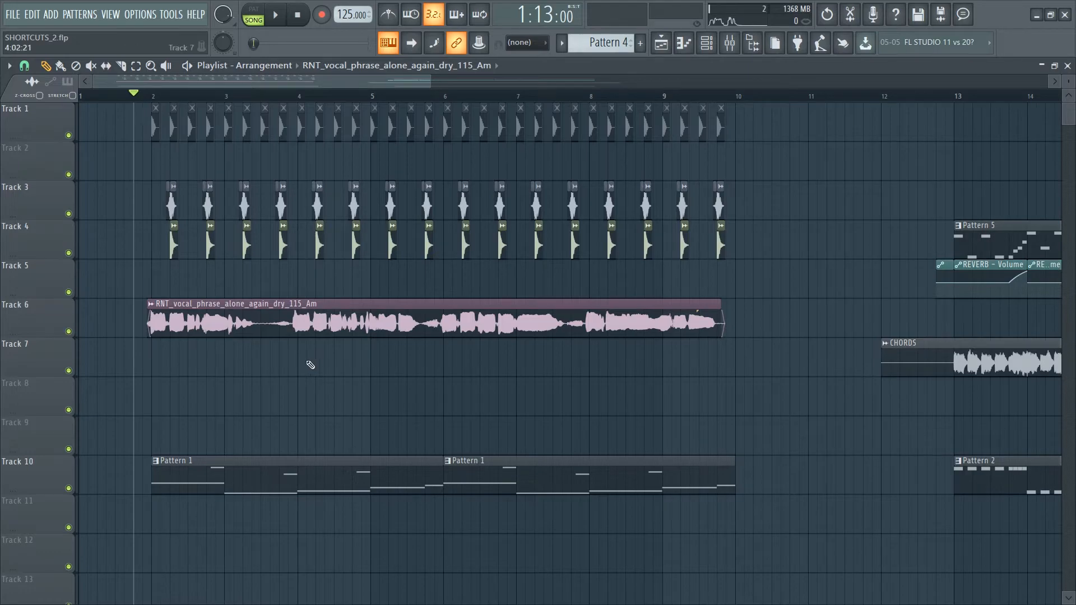
{"action": "key", "text": "ctrl+s"}
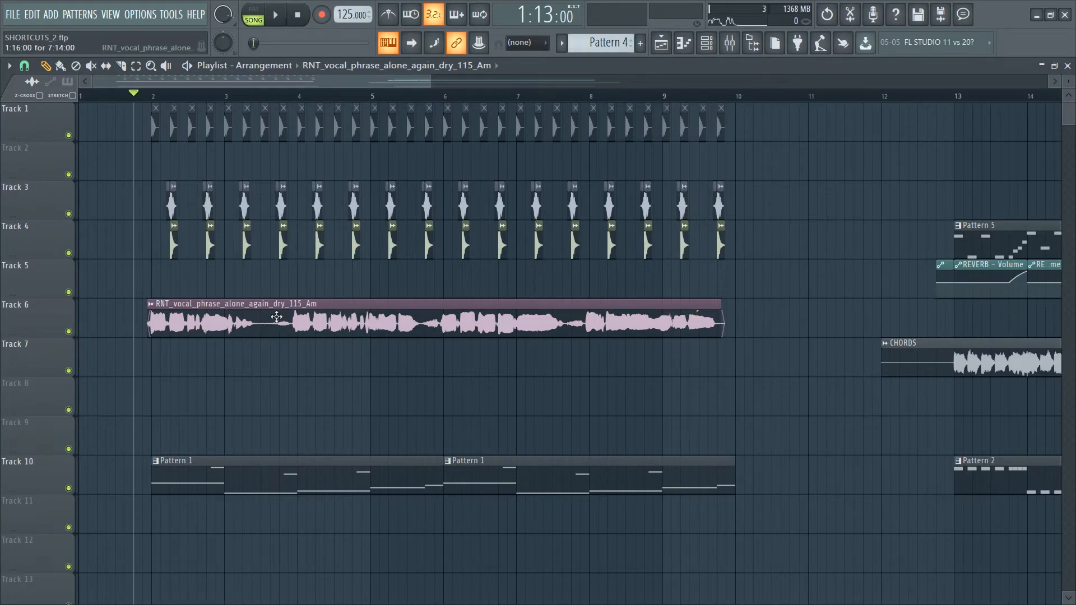
Step: Change the playlist snap setting and make a time selection from just before bar 2 to just past bar 10
{"action": "left_click", "coordinate": [735, 96]}
{"action": "scroll", "coordinate": [734, 96], "scroll_direction": "up", "scroll_amount": 2}
{"action": "scroll", "coordinate": [263, 79], "scroll_direction": "down", "scroll_amount": 4}
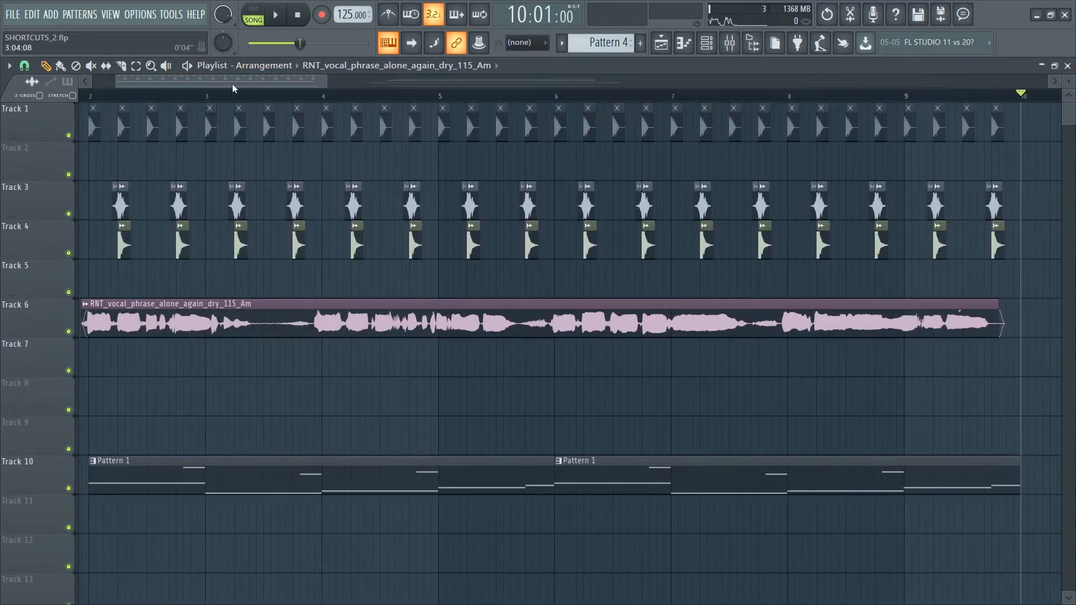
{"action": "scroll", "coordinate": [231, 86], "scroll_direction": "down", "scroll_amount": 3}
{"action": "left_click", "coordinate": [25, 66]}
{"action": "left_click", "coordinate": [55, 247]}
{"action": "left_click", "coordinate": [144, 96]}
{"action": "left_click_drag", "start_coordinate": [144, 99], "coordinate": [867, 156]}
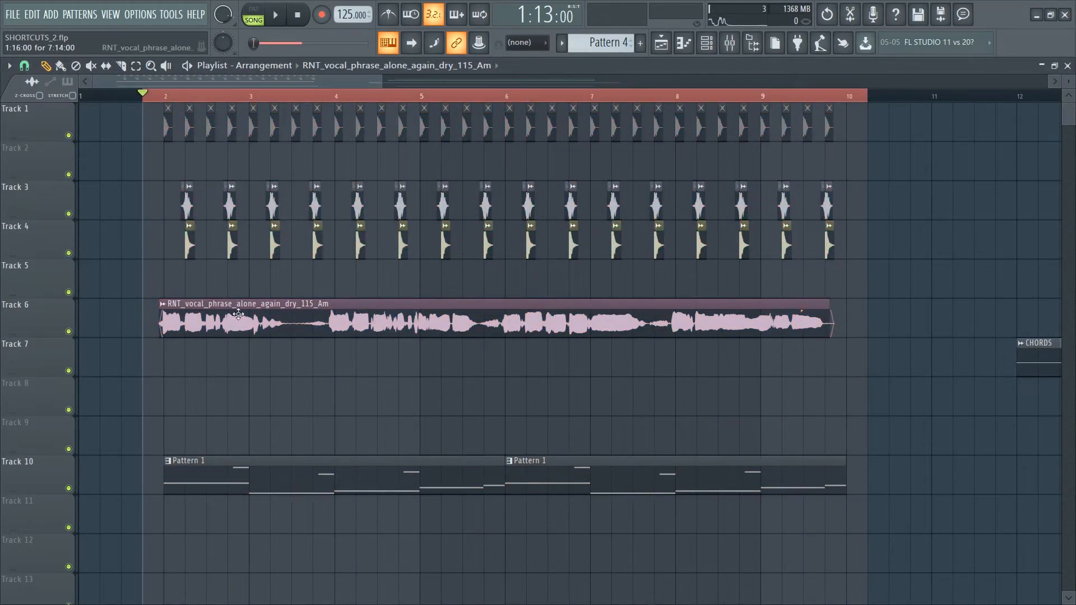
Step: Copy the Track 6 vocal clip to Track 7 and make it a unique sample saved as RNT_vocal_phrase_alone_again_dry_115_Am - Part_1
{"action": "left_click_drag", "start_coordinate": [237, 341], "coordinate": [237, 359]}
{"action": "left_click", "coordinate": [163, 342]}
{"action": "left_click", "coordinate": [294, 365]}
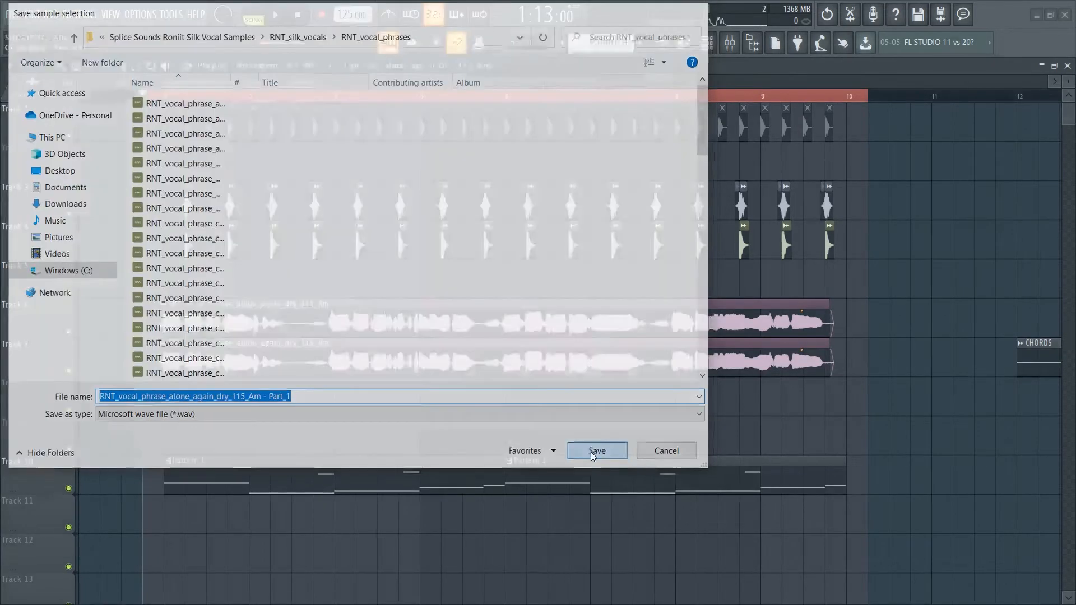
{"action": "left_click", "coordinate": [593, 452]}
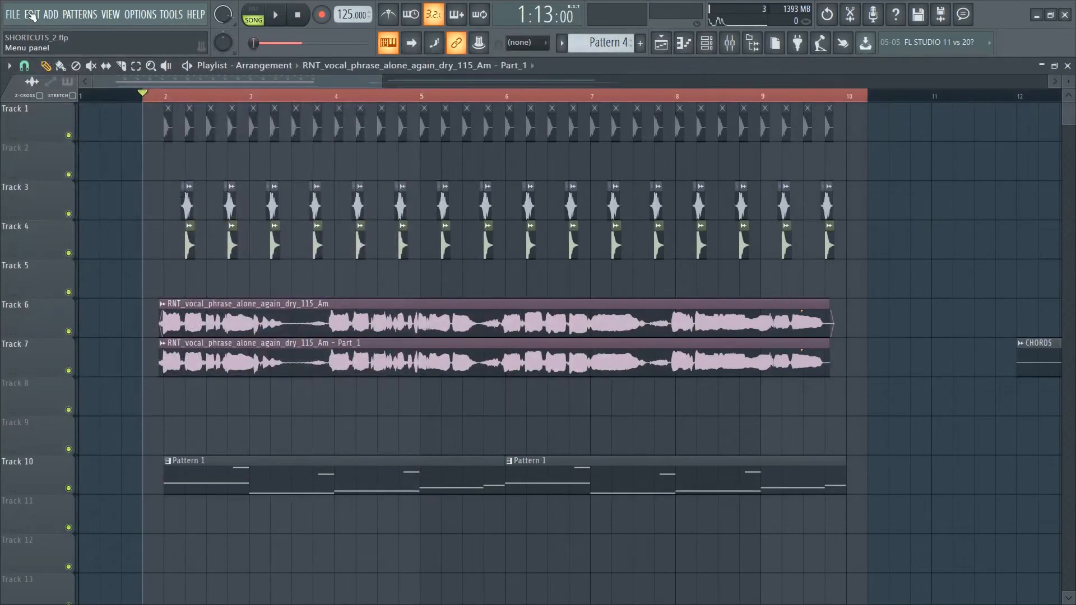
Step: Mute the original vocal clip on Track 6 and route the Part_1 copy to mixer insert 45
{"action": "left_click", "coordinate": [211, 331]}
{"action": "left_click", "coordinate": [46, 64]}
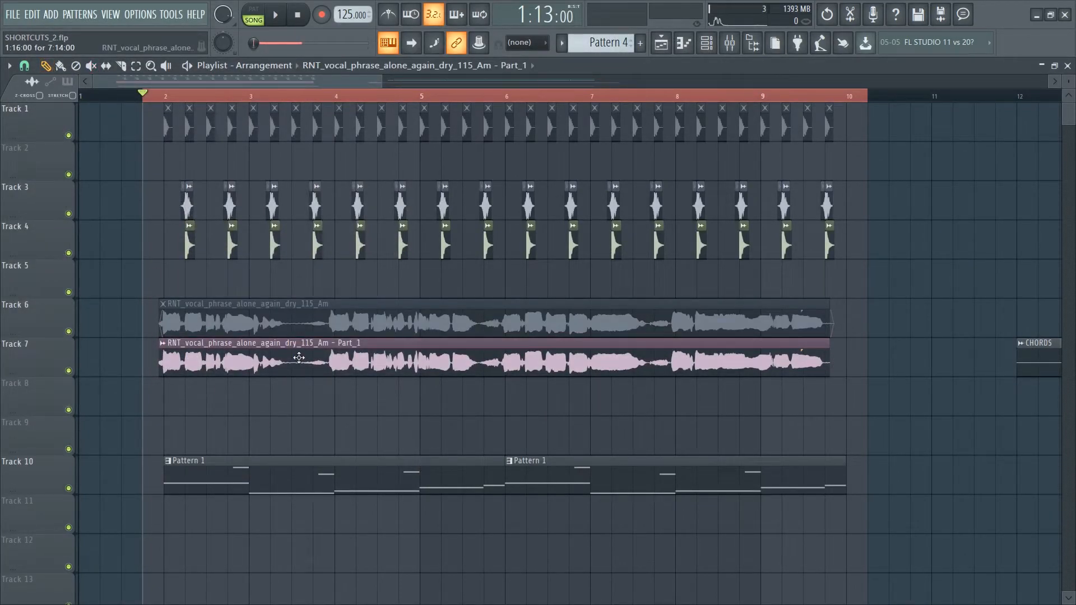
{"action": "left_click", "coordinate": [730, 43]}
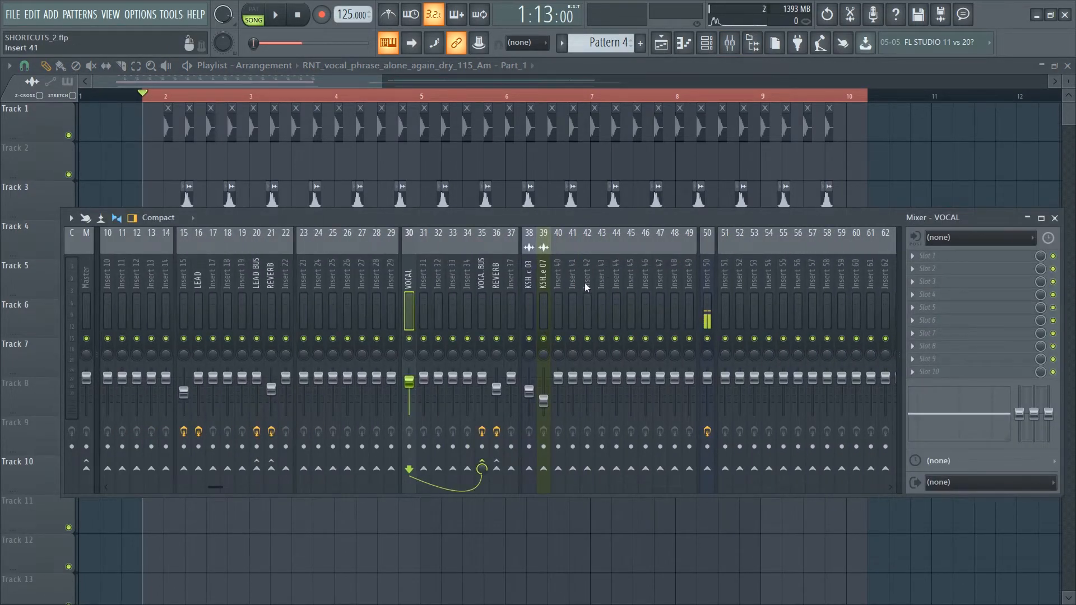
{"action": "left_click", "coordinate": [633, 273]}
{"action": "key", "text": "ctrl+l"}
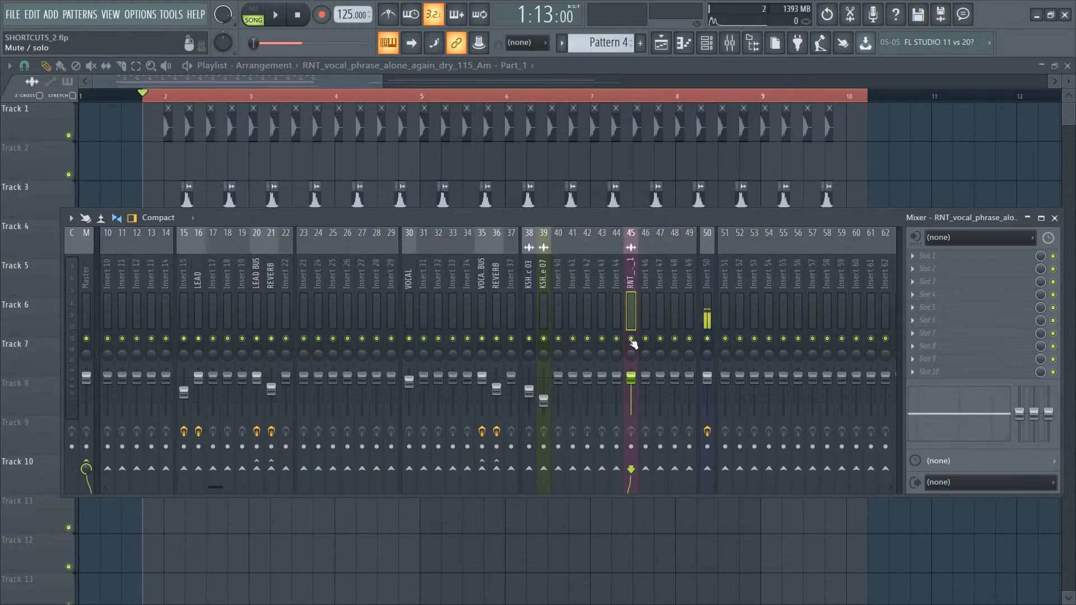
{"action": "key", "text": "F9"}
Step: Preview the Part_1 vocal briefly and reverse its sample in the channel settings
{"action": "key", "text": "space"}
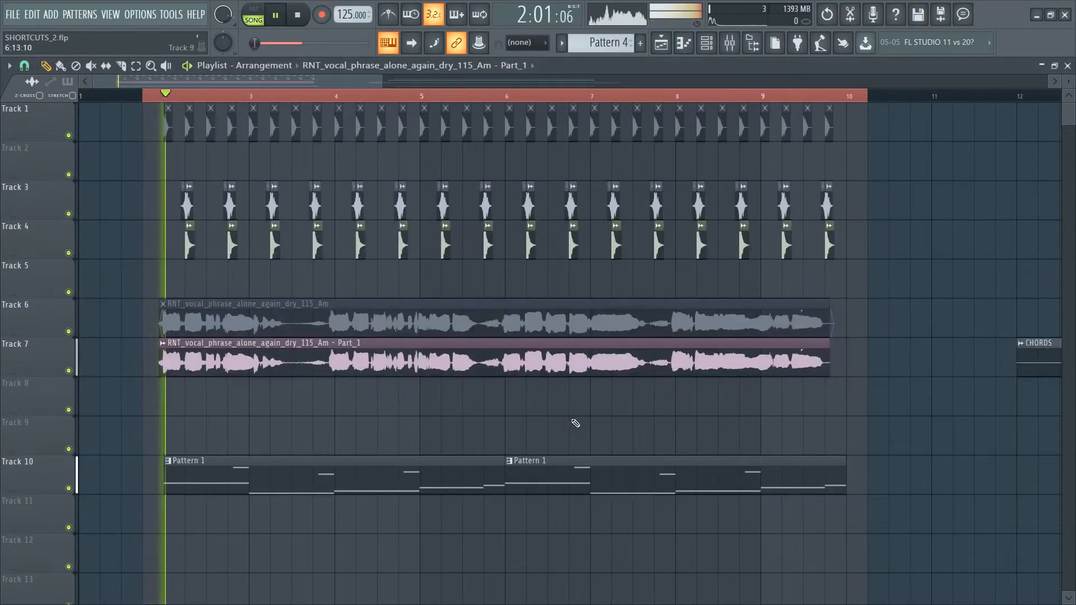
{"action": "key", "text": "space"}
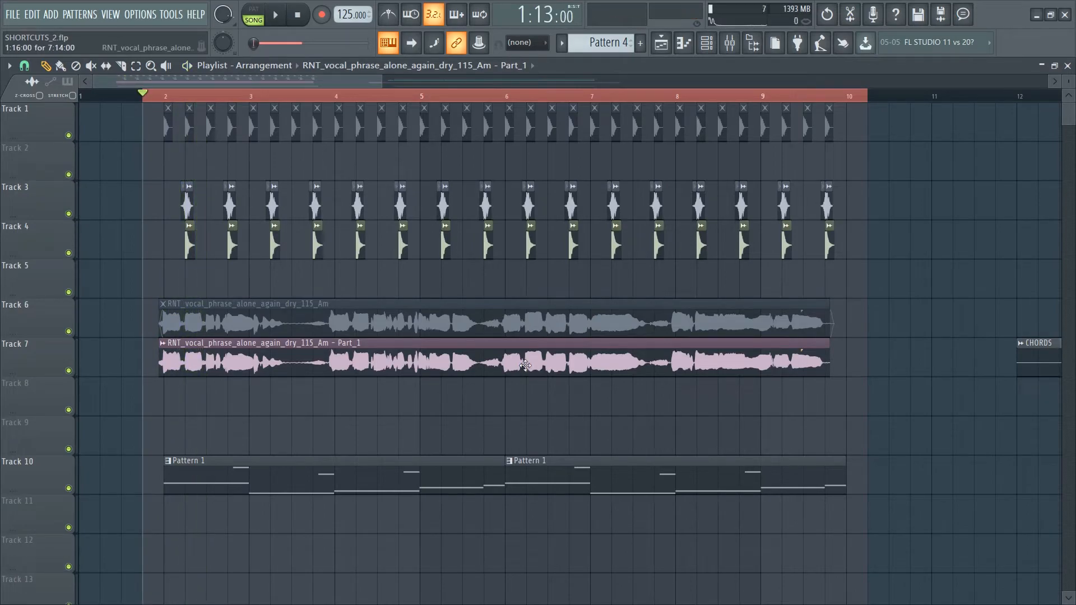
{"action": "double_click", "coordinate": [526, 365]}
{"action": "left_click", "coordinate": [215, 220]}
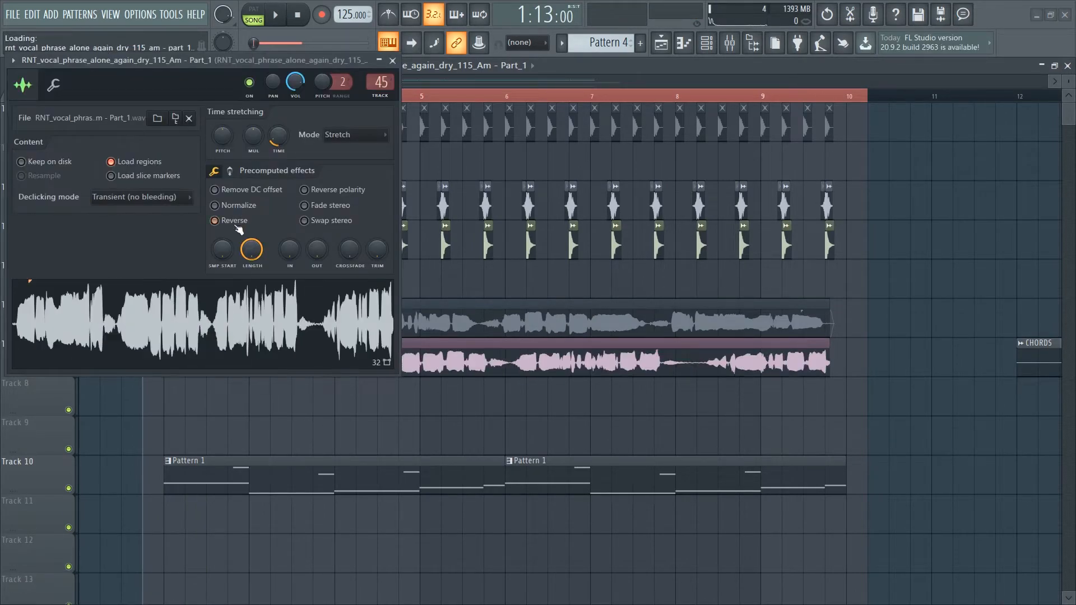
{"action": "left_click", "coordinate": [393, 60]}
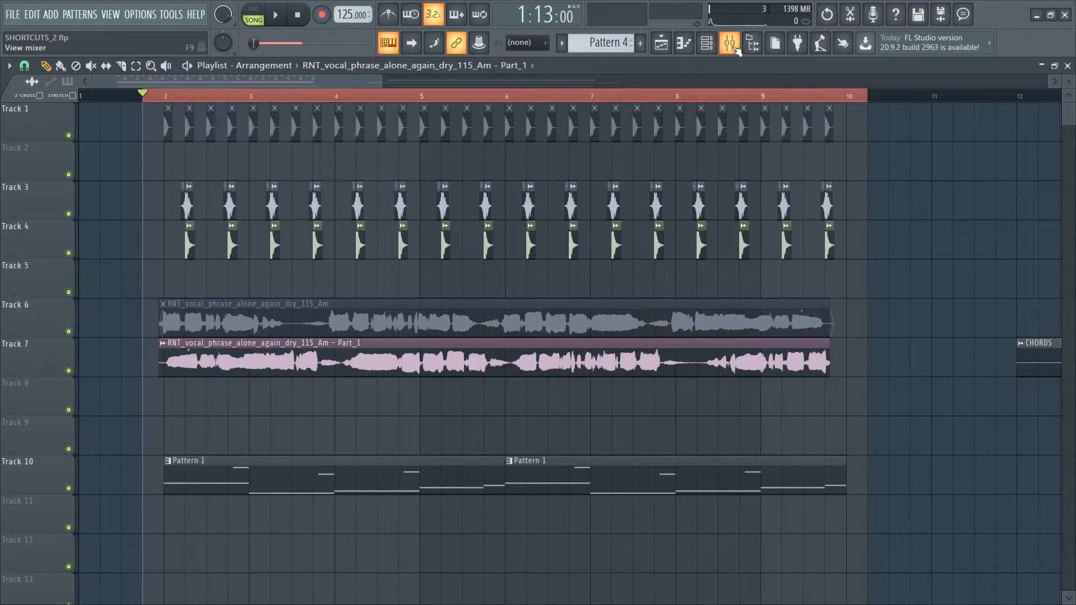
Step: Add ValhallaPlate to the first effect slot of mixer insert 45 and set its mix to 50% and size to 80%
{"action": "left_click", "coordinate": [729, 43]}
{"action": "left_click", "coordinate": [934, 257]}
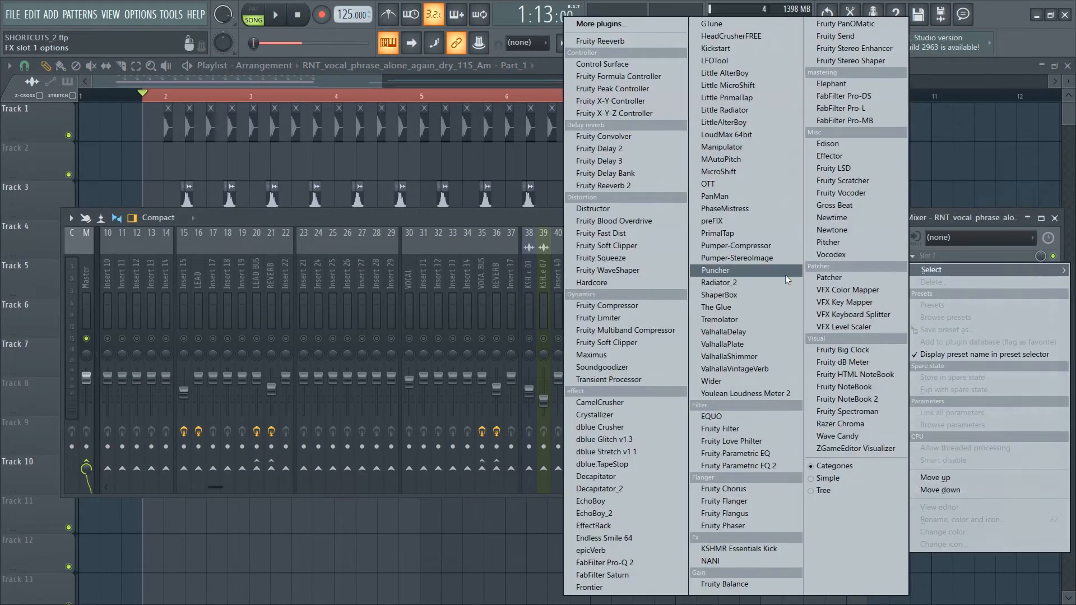
{"action": "left_click", "coordinate": [765, 345]}
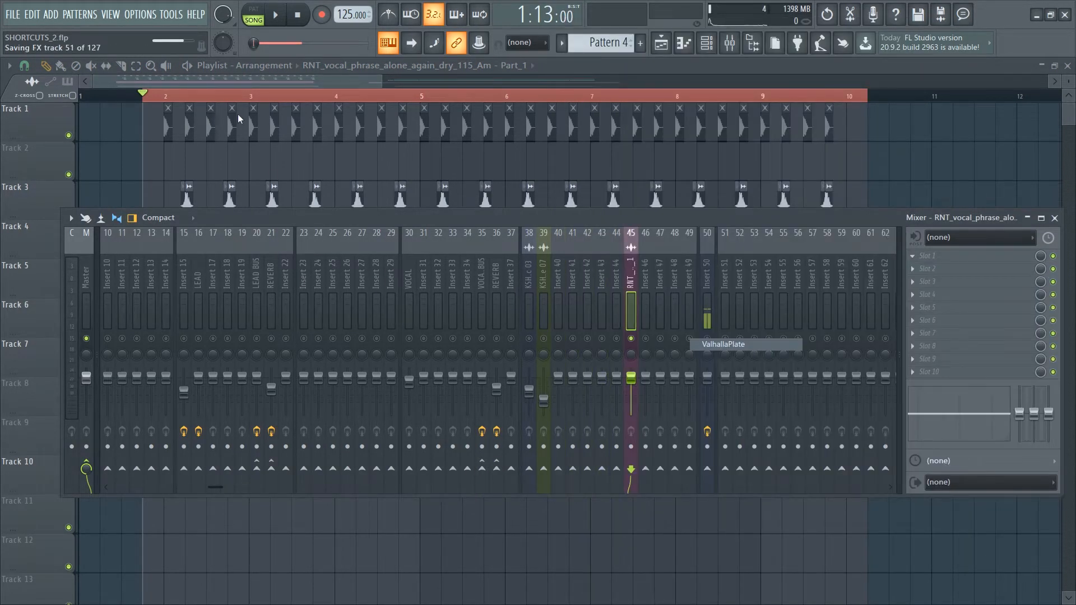
{"action": "left_click_drag", "start_coordinate": [231, 131], "coordinate": [353, 150]}
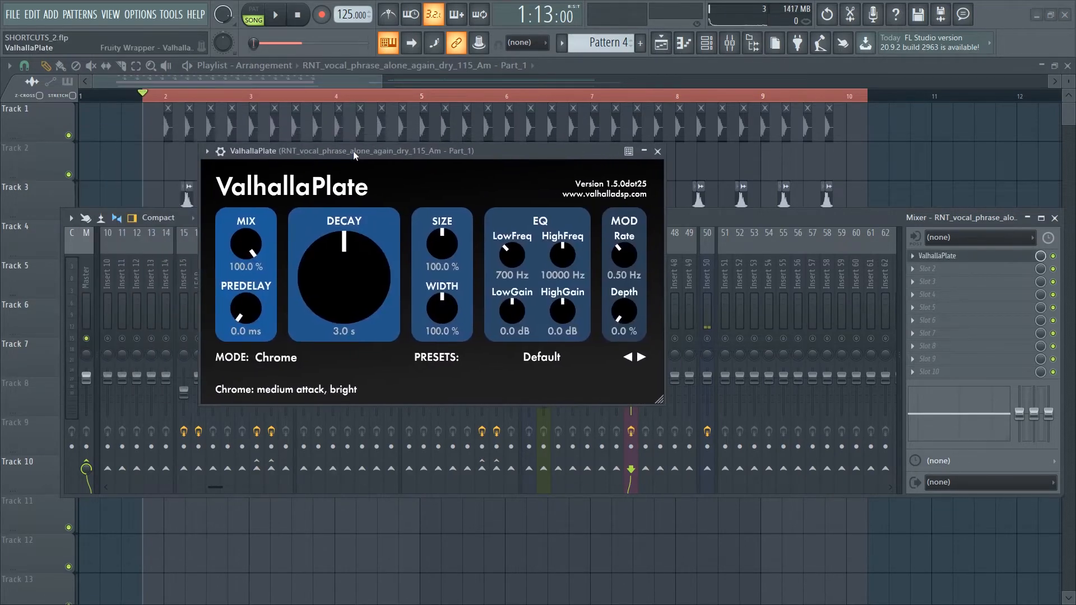
{"action": "left_click", "coordinate": [246, 269]}
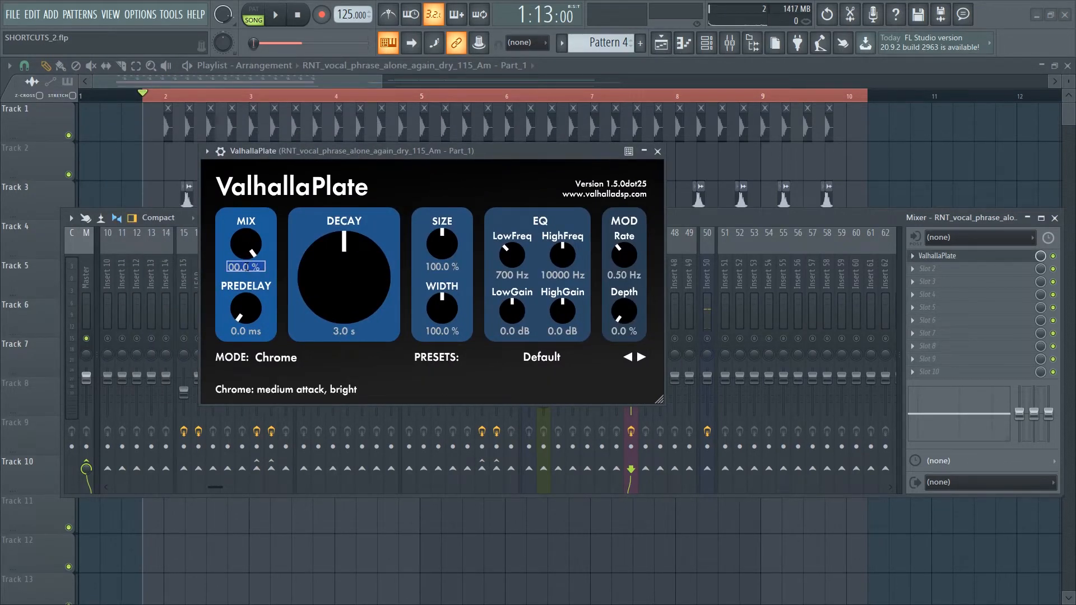
{"action": "type", "text": "50"}
{"action": "key", "text": "Return"}
{"action": "left_click", "coordinate": [432, 267]}
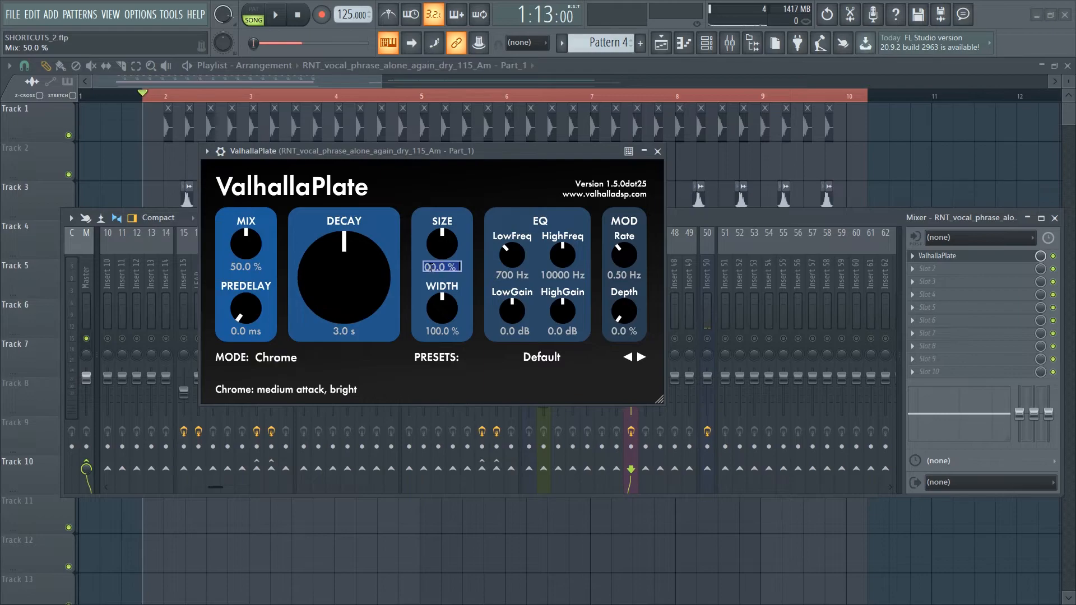
{"action": "key", "text": "Return"}
Step: Audition the reversed vocal through ValhallaPlate and set the reverb's decay to 3.5 s
{"action": "left_click", "coordinate": [274, 21]}
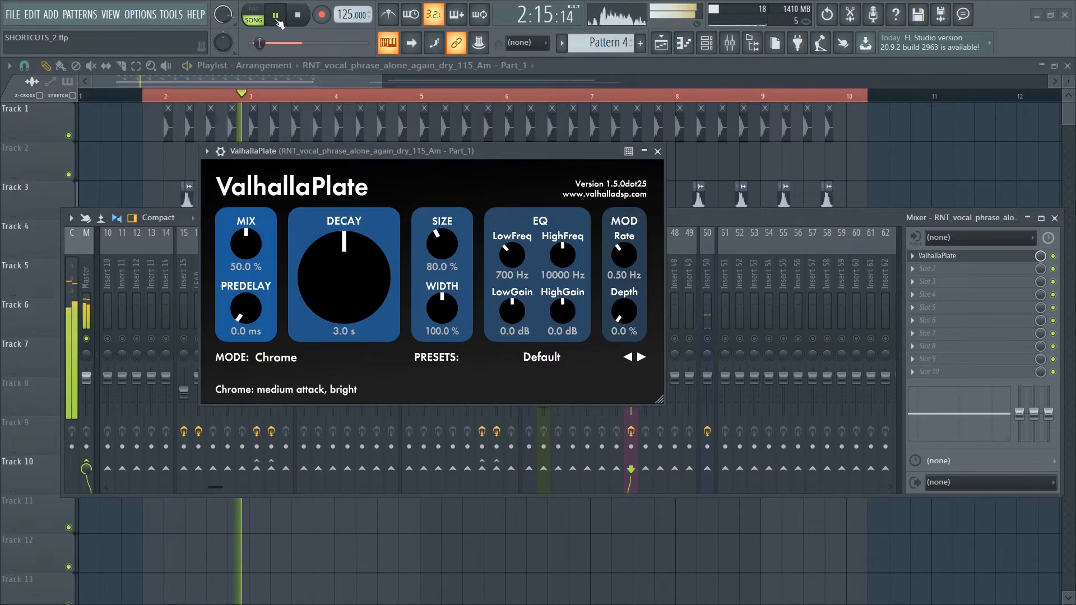
{"action": "left_click", "coordinate": [658, 151]}
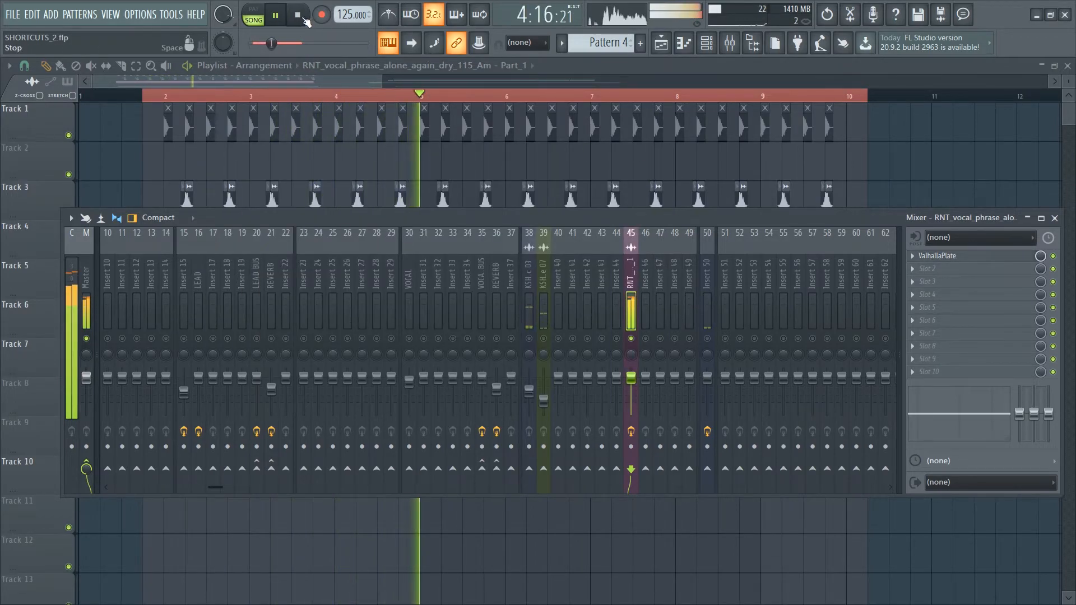
{"action": "left_click", "coordinate": [304, 17]}
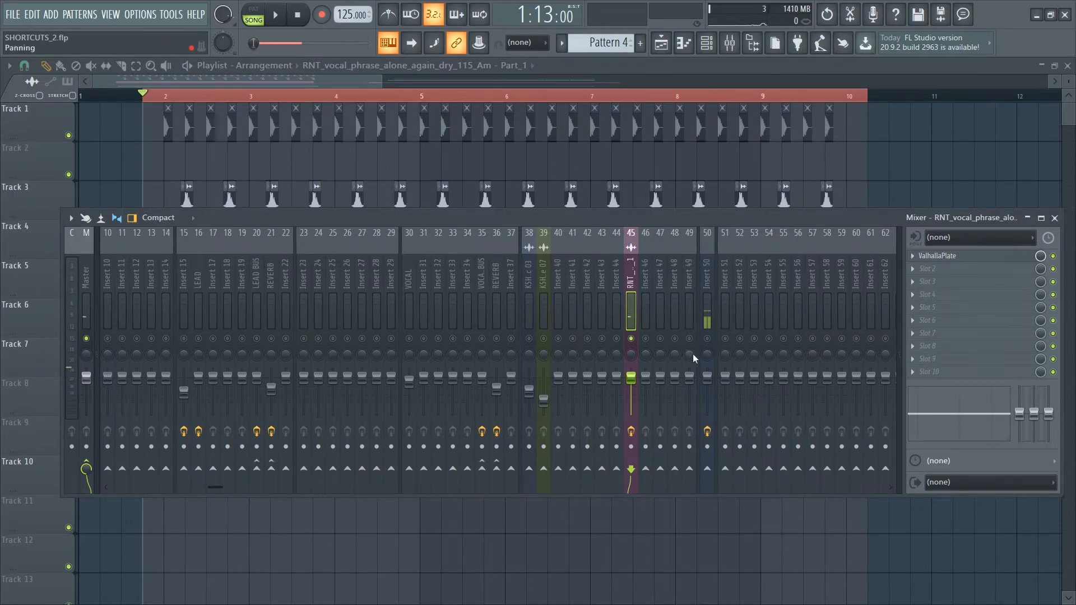
{"action": "left_click", "coordinate": [941, 261]}
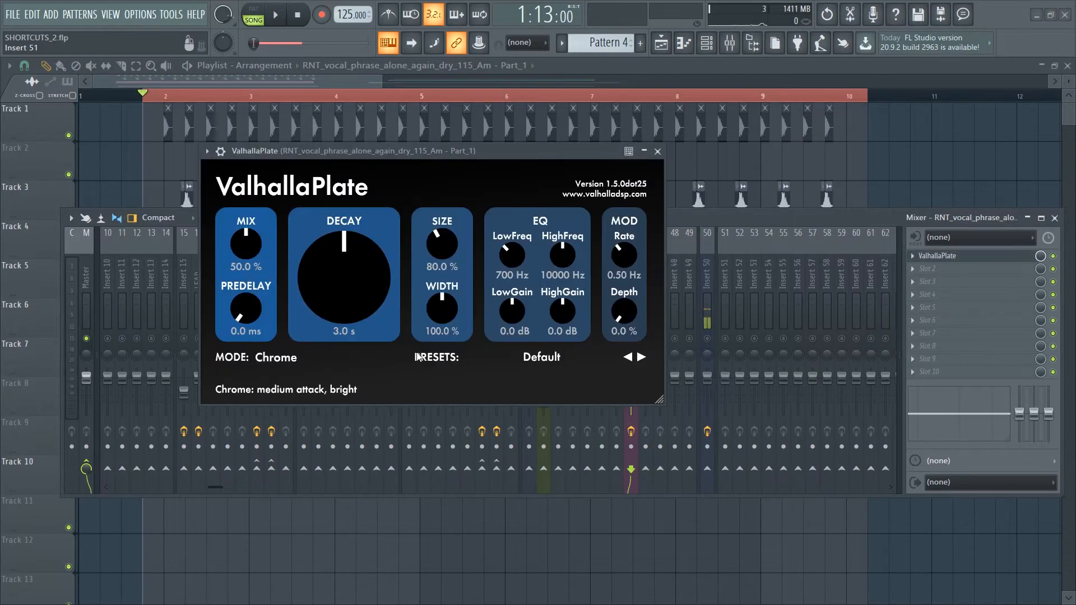
{"action": "left_click", "coordinate": [343, 332]}
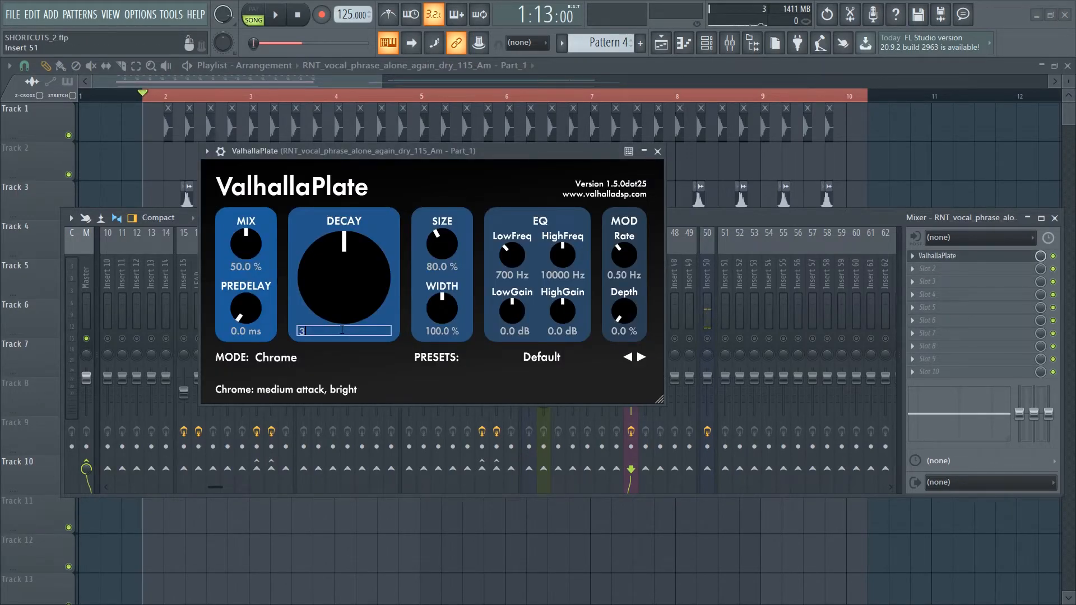
{"action": "key", "text": "Return"}
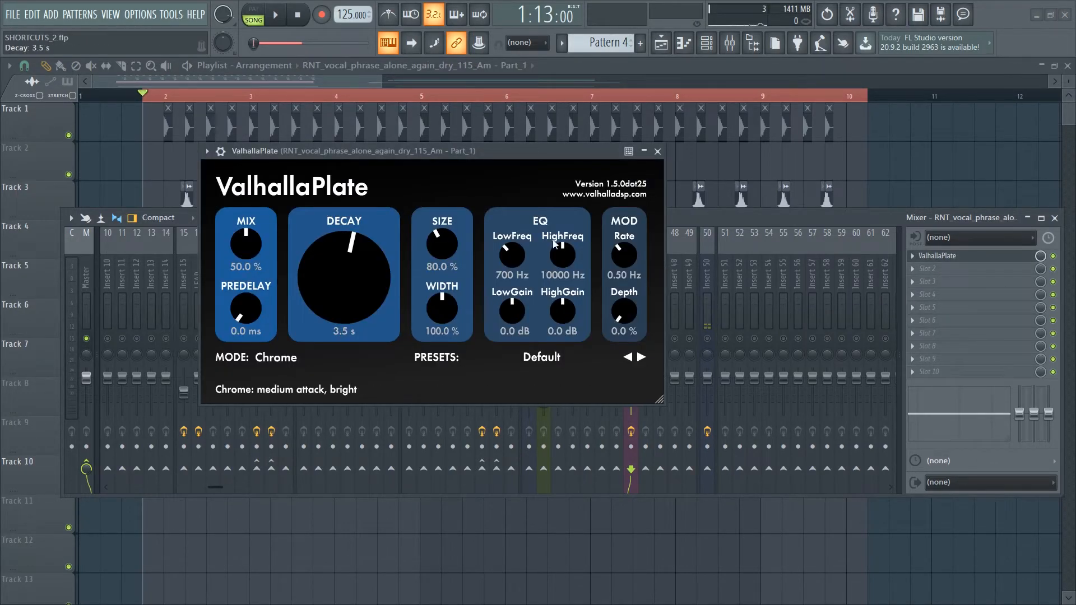
{"action": "left_click", "coordinate": [658, 153]}
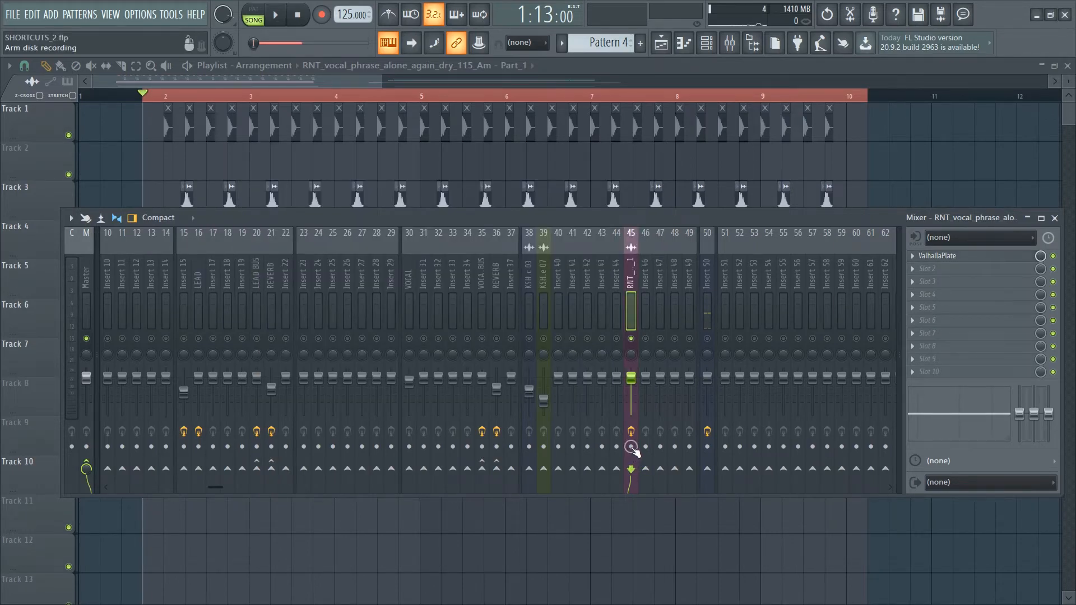
Step: Arm mixer insert 45 for disk recording and render the reversed vocal with its reverb to a new playlist clip
{"action": "left_click", "coordinate": [631, 447]}
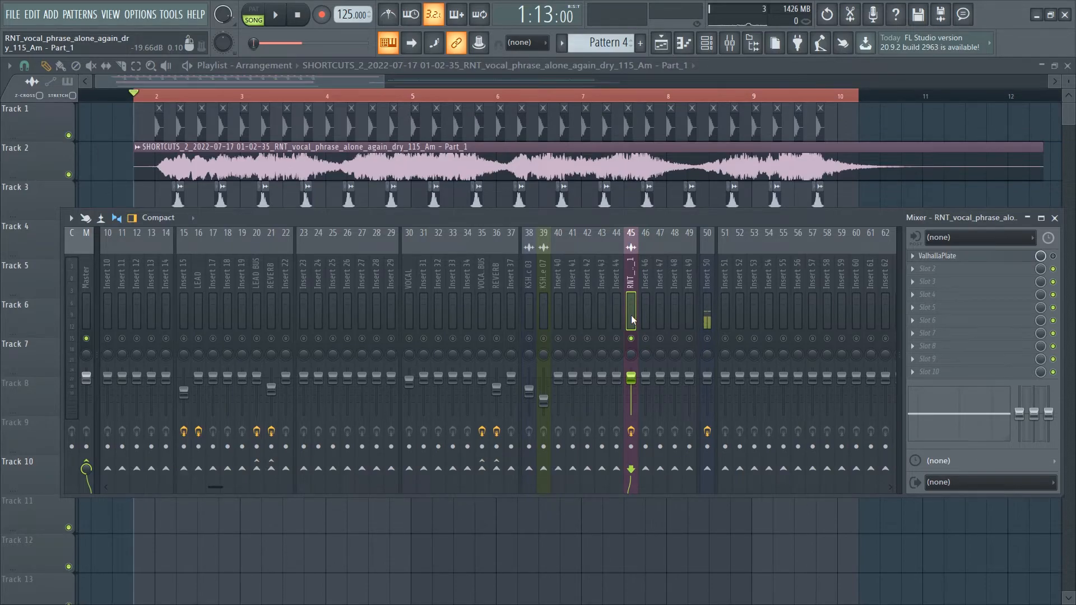
{"action": "left_click", "coordinate": [1054, 218]}
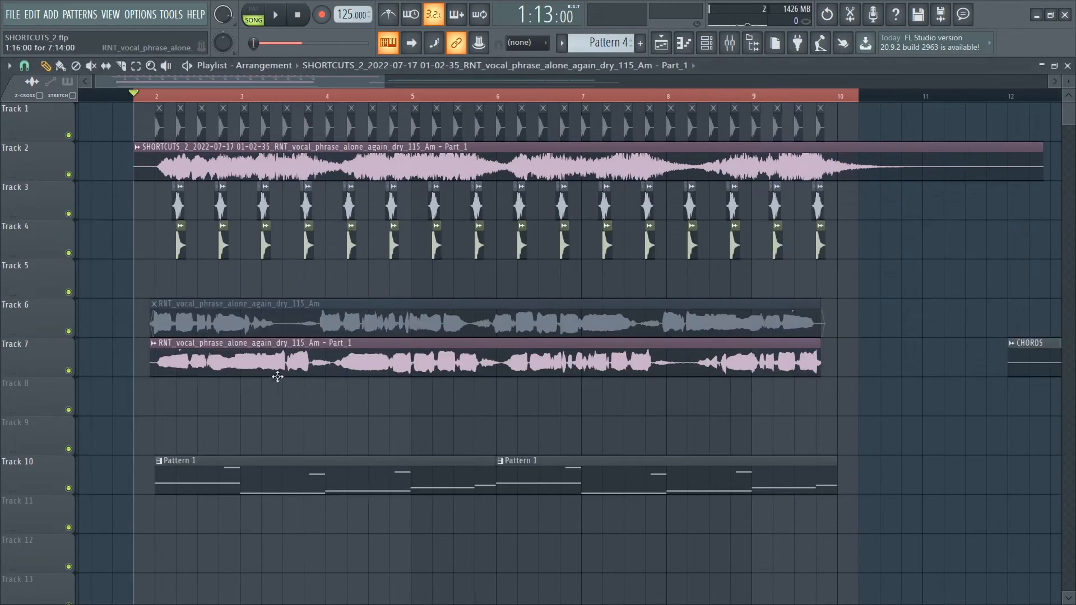
Step: Mute the Part_1 vocal clip on Track 7 and move the rendered reverb clip from Track 2 to Track 8
{"action": "left_click", "coordinate": [264, 360]}
{"action": "left_click", "coordinate": [45, 67]}
{"action": "left_click_drag", "start_coordinate": [250, 162], "coordinate": [255, 433]}
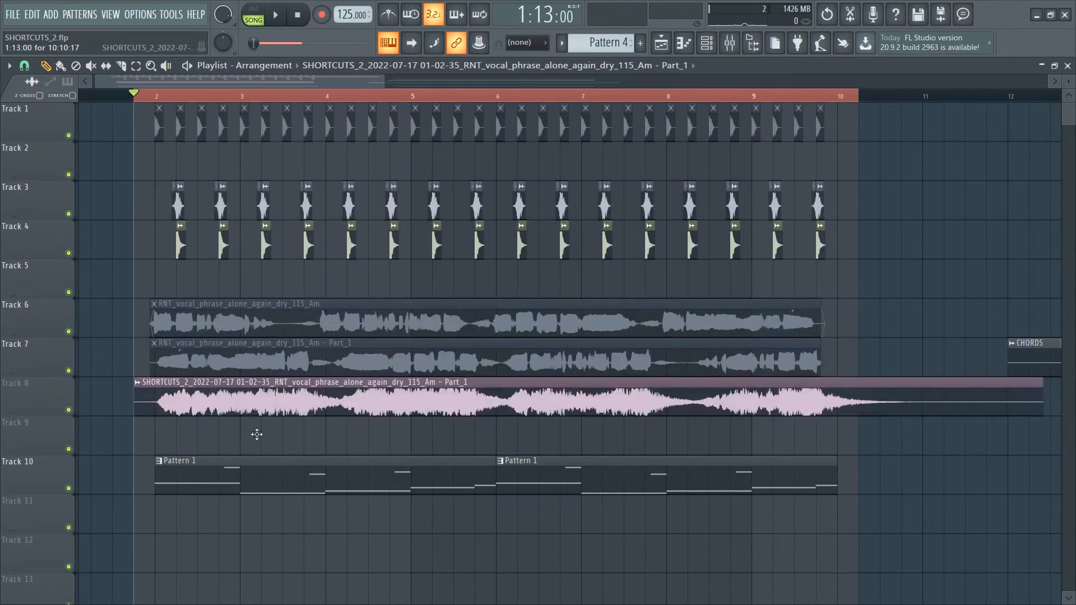
Step: Slice the rendered clip on Track 8 shortly after bar 11, delete the remaining tail, and briefly play the result
{"action": "left_click_drag", "start_coordinate": [949, 380], "coordinate": [947, 435]}
{"action": "left_click", "coordinate": [41, 66]}
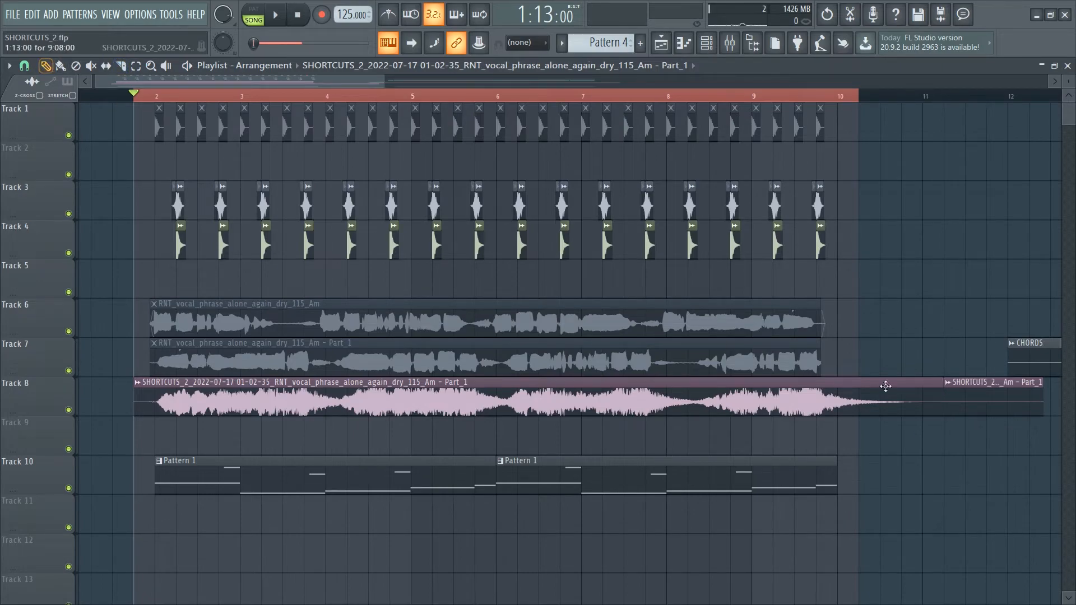
{"action": "right_click", "coordinate": [984, 391]}
{"action": "key", "text": "space"}
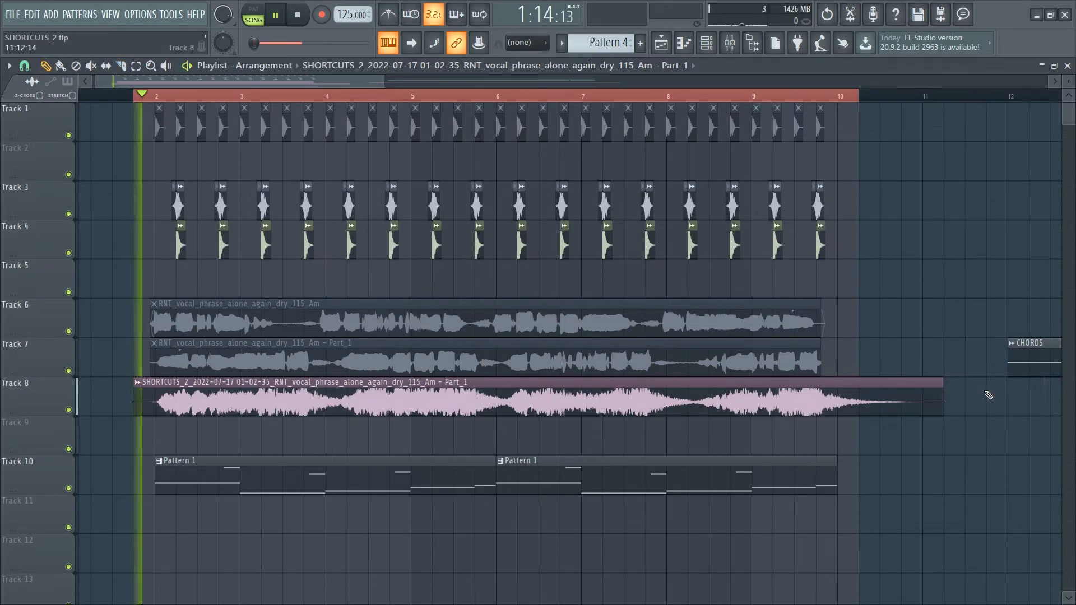
{"action": "key", "text": "space"}
Step: Reverse the rendered reverb clip's sample and set its time stretching mode to Stretch
{"action": "double_click", "coordinate": [377, 410]}
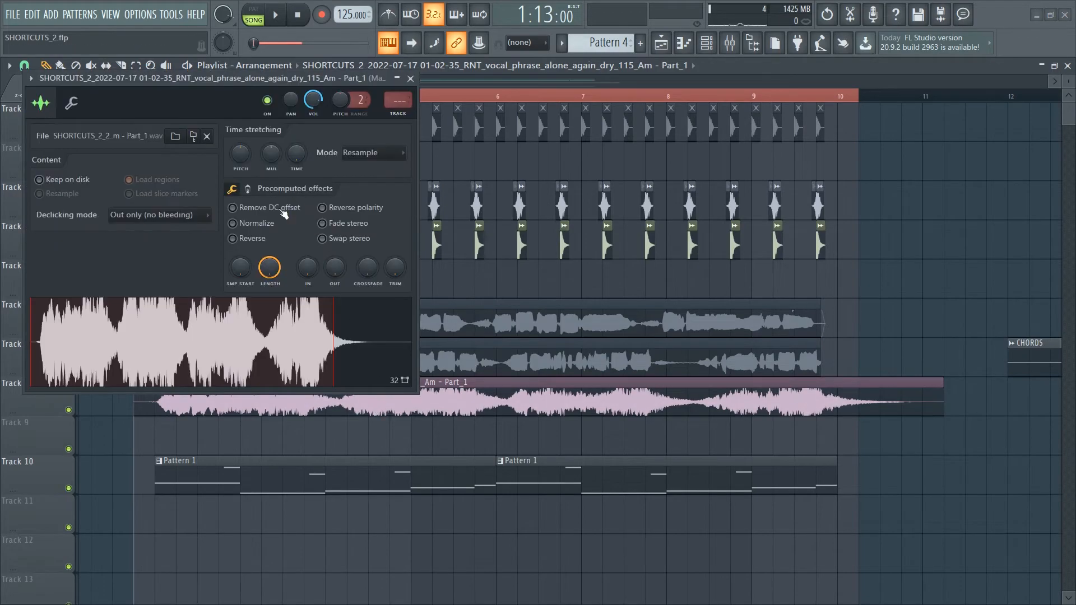
{"action": "left_click", "coordinate": [252, 239]}
{"action": "left_click", "coordinate": [375, 152]}
{"action": "left_click", "coordinate": [365, 190]}
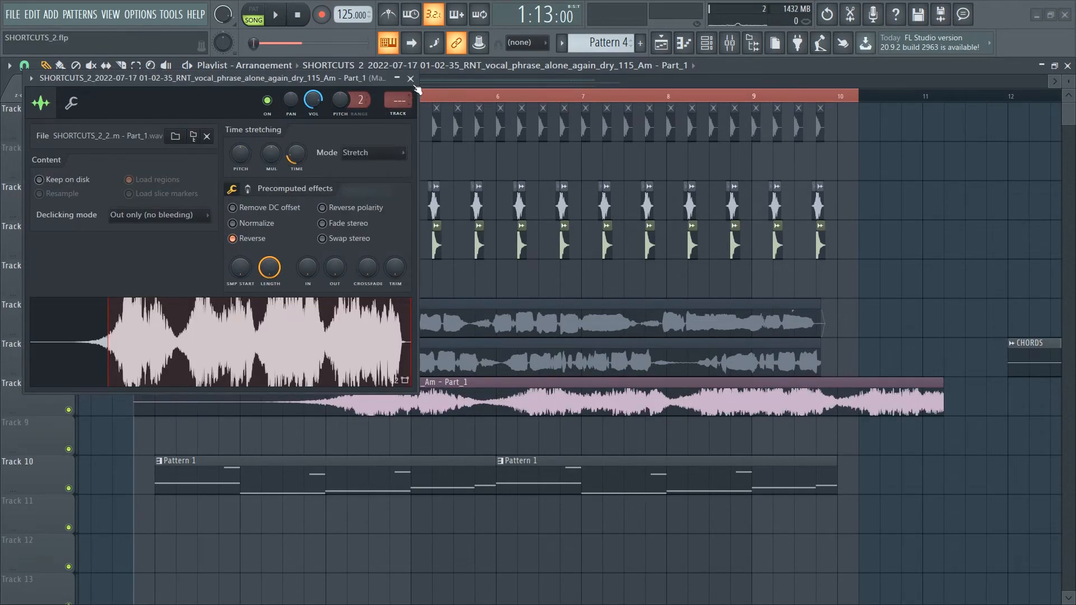
{"action": "left_click", "coordinate": [411, 79]}
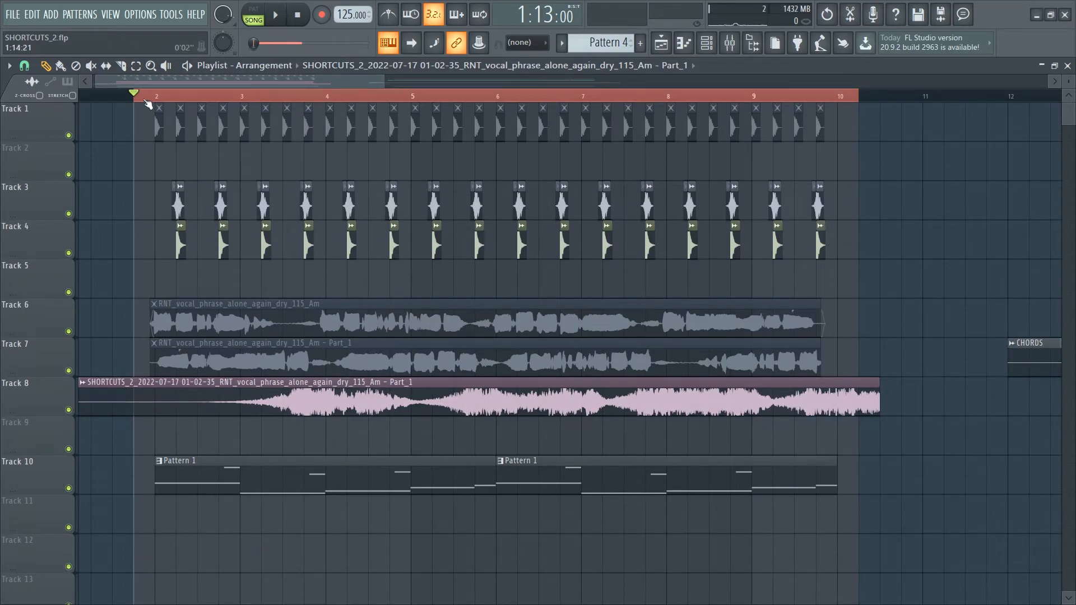
Step: Trim the quiet start off the rendered reverb clip on Track 8, move it to start at 1:09:00, and play the result
{"action": "left_click_drag", "start_coordinate": [84, 409], "coordinate": [234, 409]}
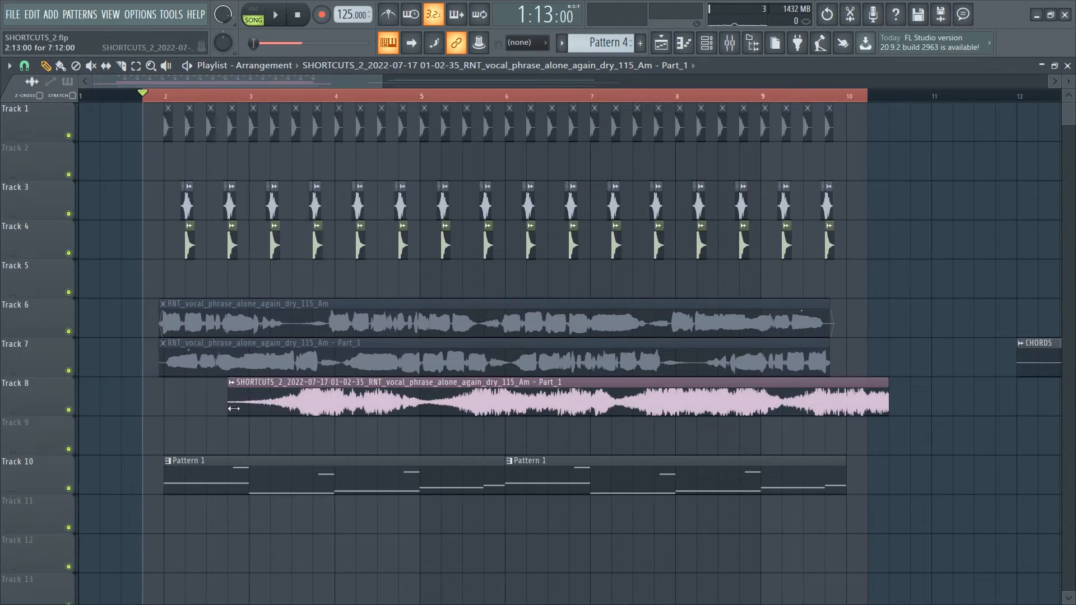
{"action": "left_click_drag", "start_coordinate": [312, 400], "coordinate": [212, 400]}
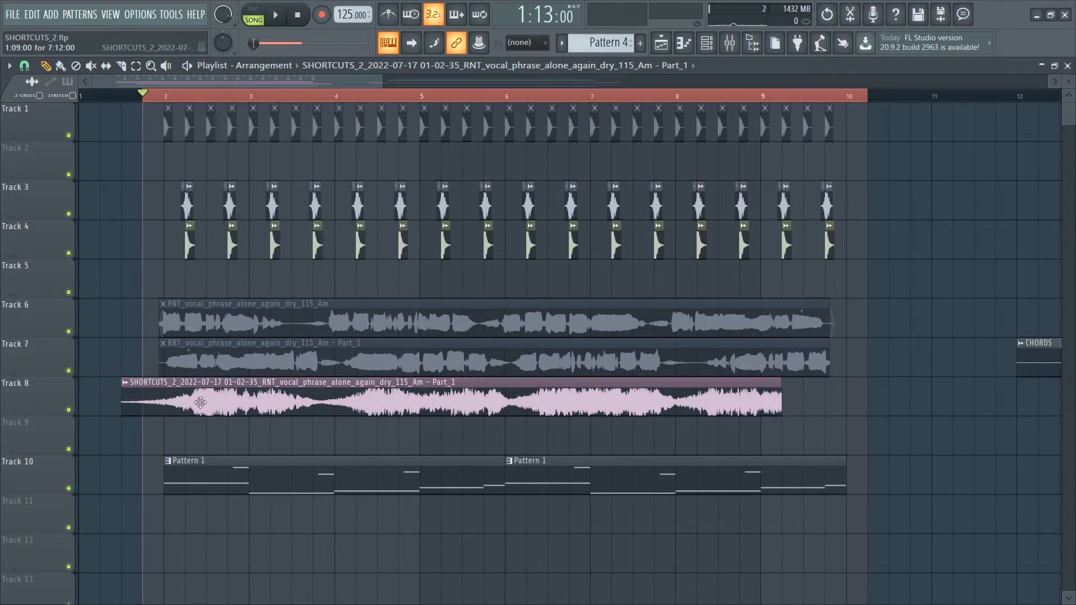
{"action": "key", "text": "space"}
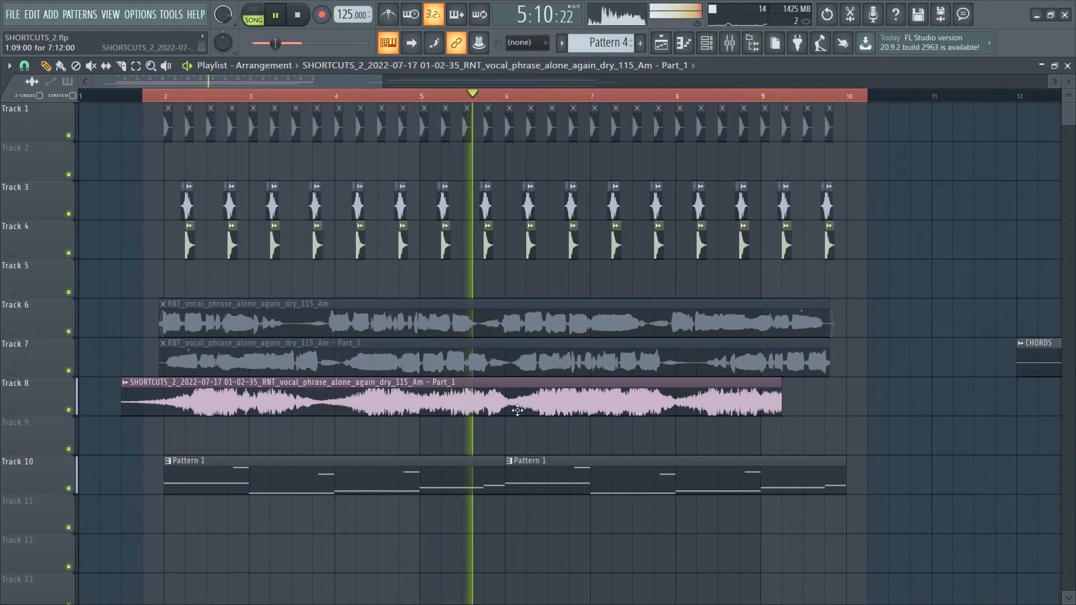
{"action": "left_click", "coordinate": [300, 15]}
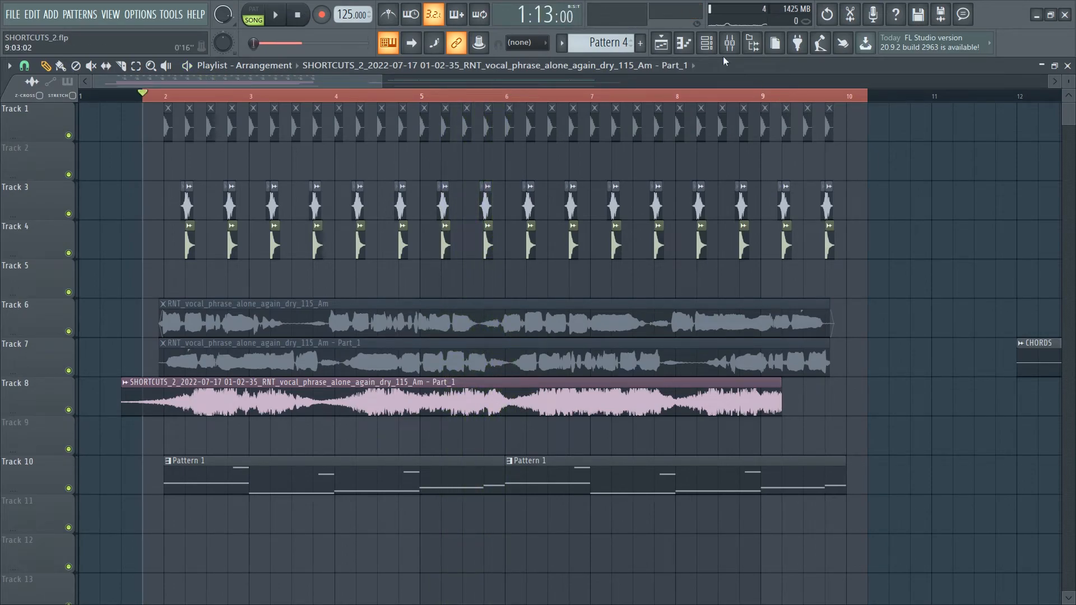
Step: Route the rendered reverb clip's channel to mixer track 45
{"action": "left_click", "coordinate": [730, 43]}
{"action": "left_click", "coordinate": [730, 43]}
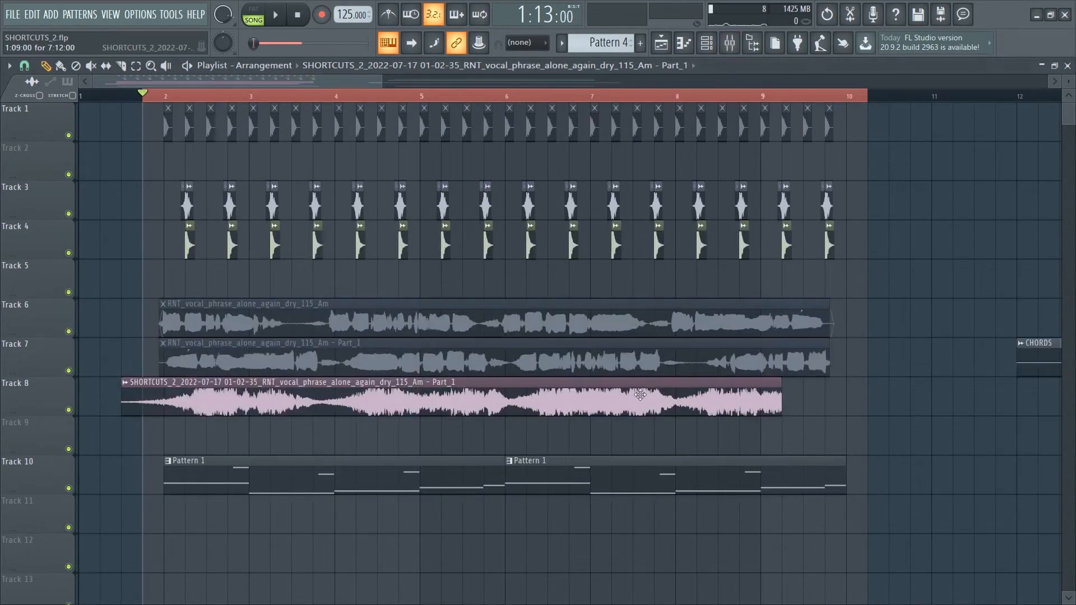
{"action": "double_click", "coordinate": [640, 395]}
{"action": "right_click", "coordinate": [395, 97]}
{"action": "left_click", "coordinate": [424, 235]}
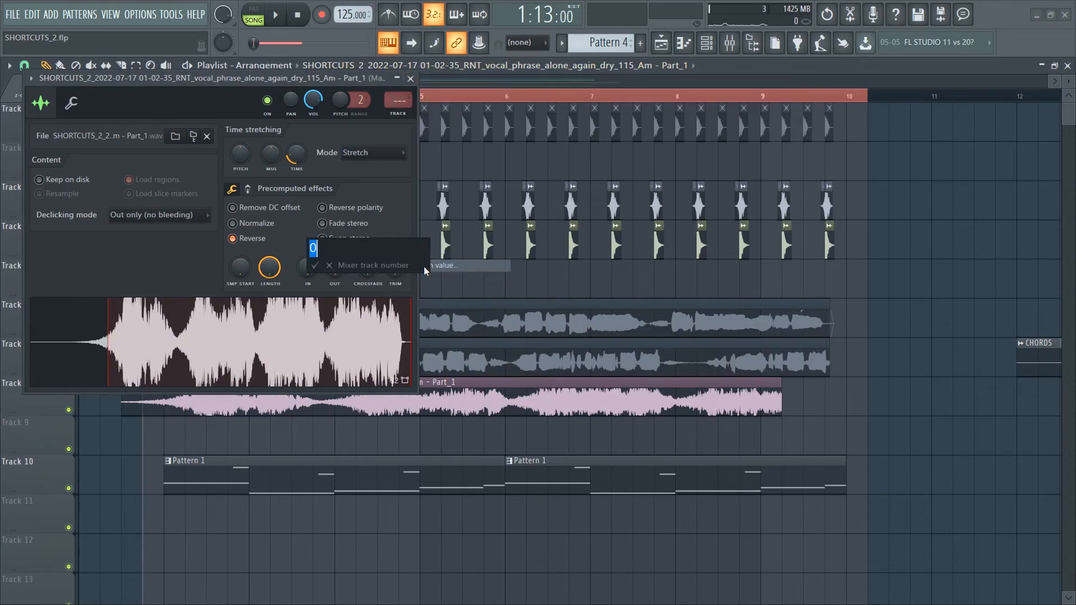
{"action": "type", "text": "45"}
{"action": "key", "text": "Return"}
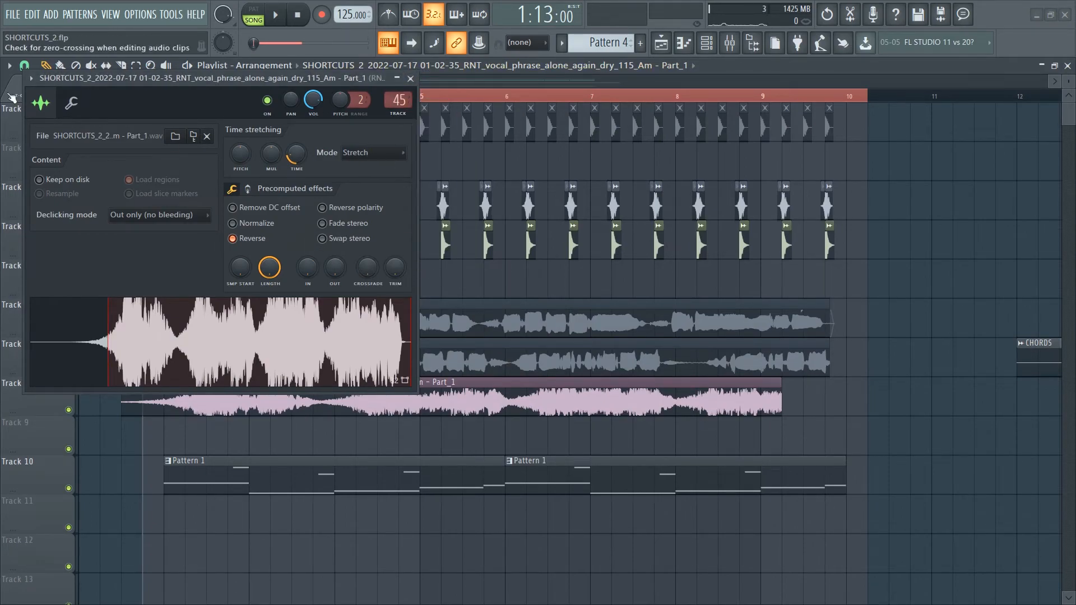
{"action": "left_click", "coordinate": [72, 103]}
{"action": "left_click", "coordinate": [41, 102]}
{"action": "left_click", "coordinate": [410, 78]}
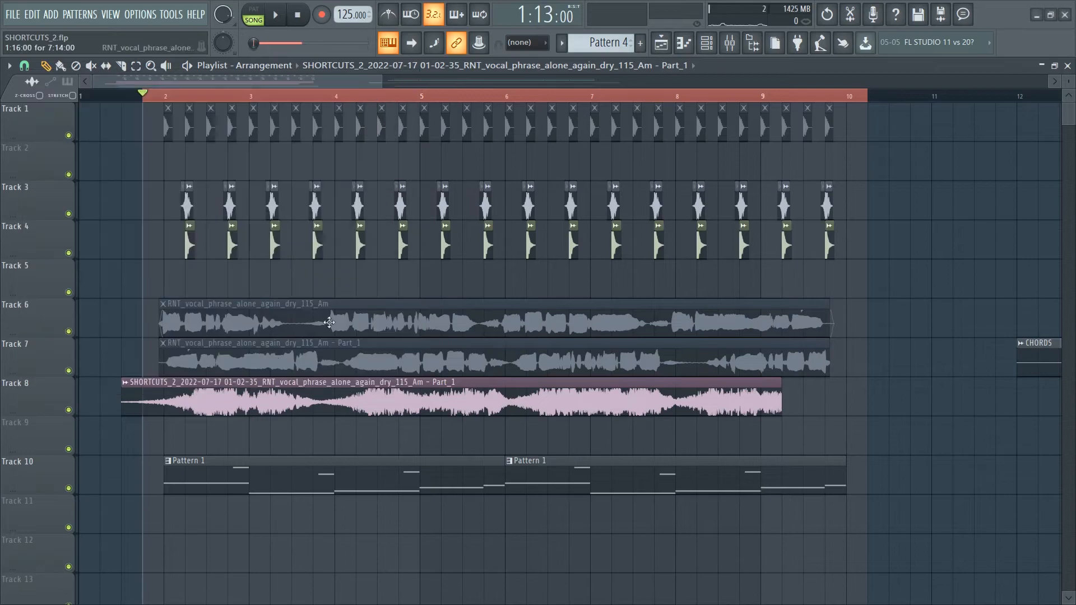
Step: Play the rendered reverb clip around bar 2 to locate the first vocal swell
{"action": "scroll", "coordinate": [180, 100], "scroll_direction": "up", "scroll_amount": 1}
{"action": "scroll", "coordinate": [181, 102], "scroll_direction": "up", "scroll_amount": 2}
{"action": "left_click_drag", "start_coordinate": [241, 81], "coordinate": [175, 86]}
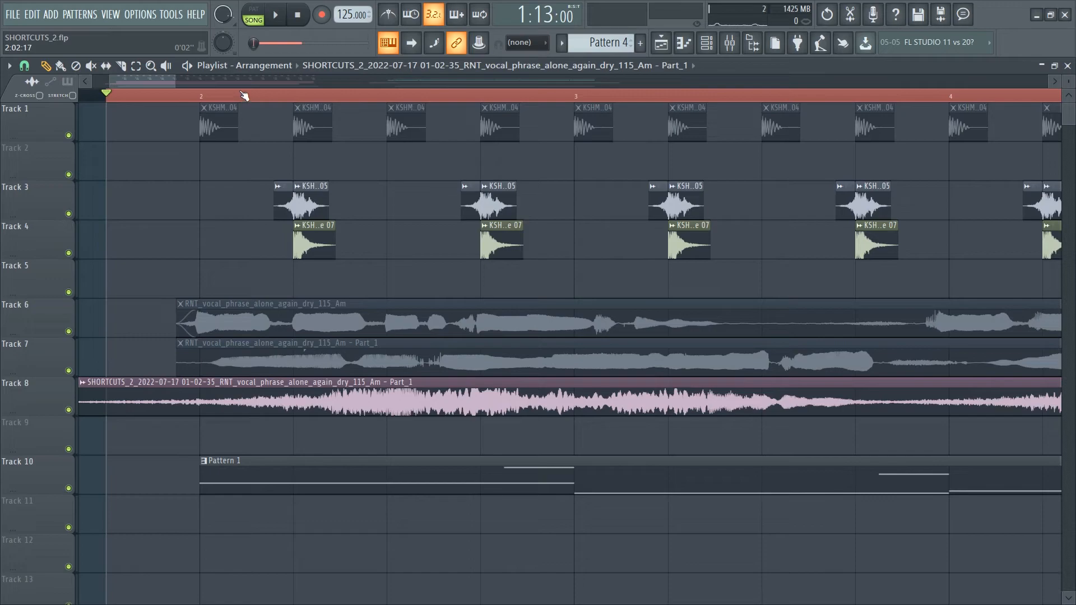
{"action": "key", "text": "space"}
{"action": "left_click", "coordinate": [297, 15]}
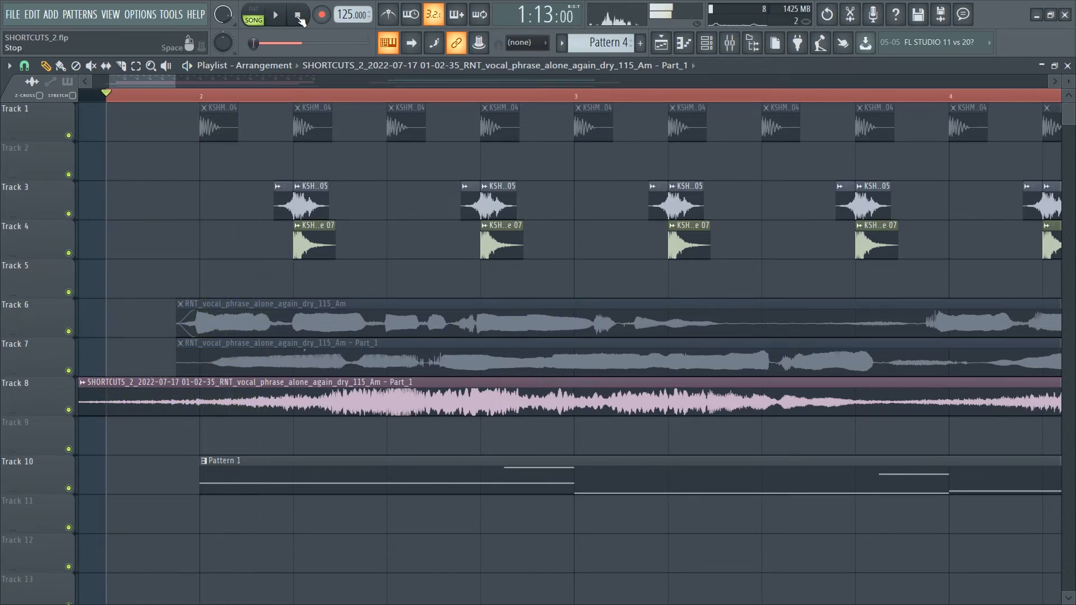
{"action": "key", "text": "space"}
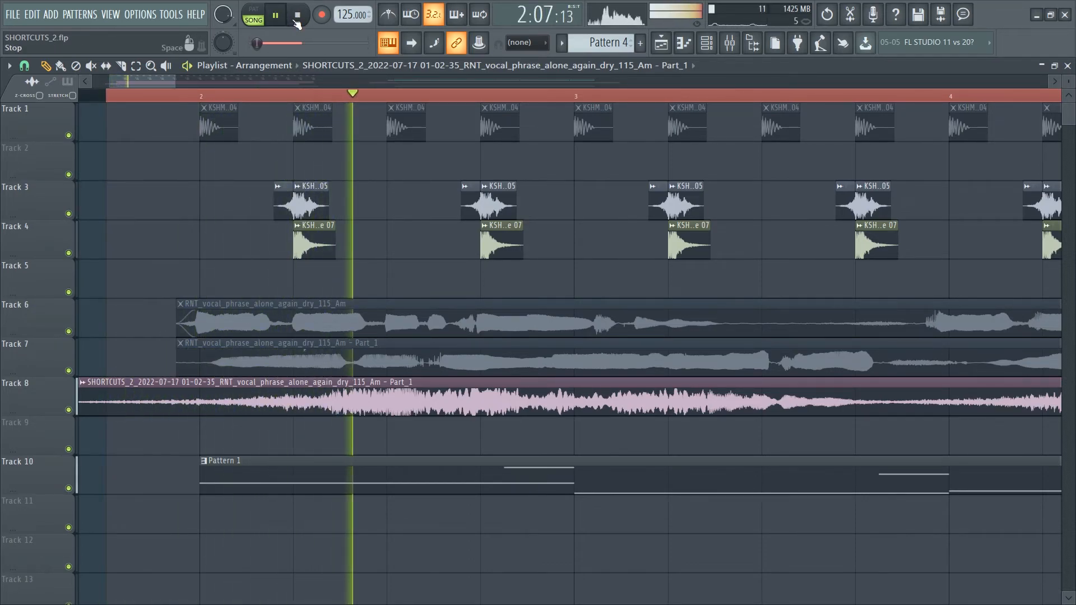
{"action": "left_click", "coordinate": [300, 17]}
{"action": "left_click", "coordinate": [286, 99]}
{"action": "key", "text": "space"}
{"action": "key", "text": "space"}
Step: Set the playlist snap to Step, slice the Track 8 clip at the first swell after bar 2, and delete the rest
{"action": "left_click", "coordinate": [24, 66]}
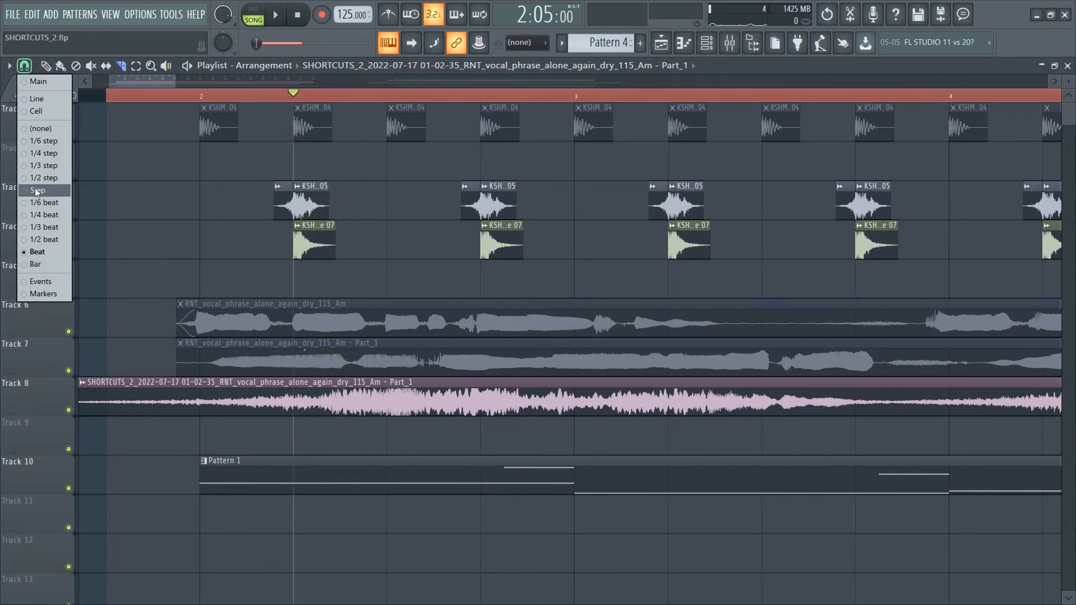
{"action": "left_click", "coordinate": [39, 189]}
{"action": "left_click_drag", "start_coordinate": [345, 383], "coordinate": [343, 421]}
{"action": "left_click", "coordinate": [46, 66]}
{"action": "right_click", "coordinate": [483, 397]}
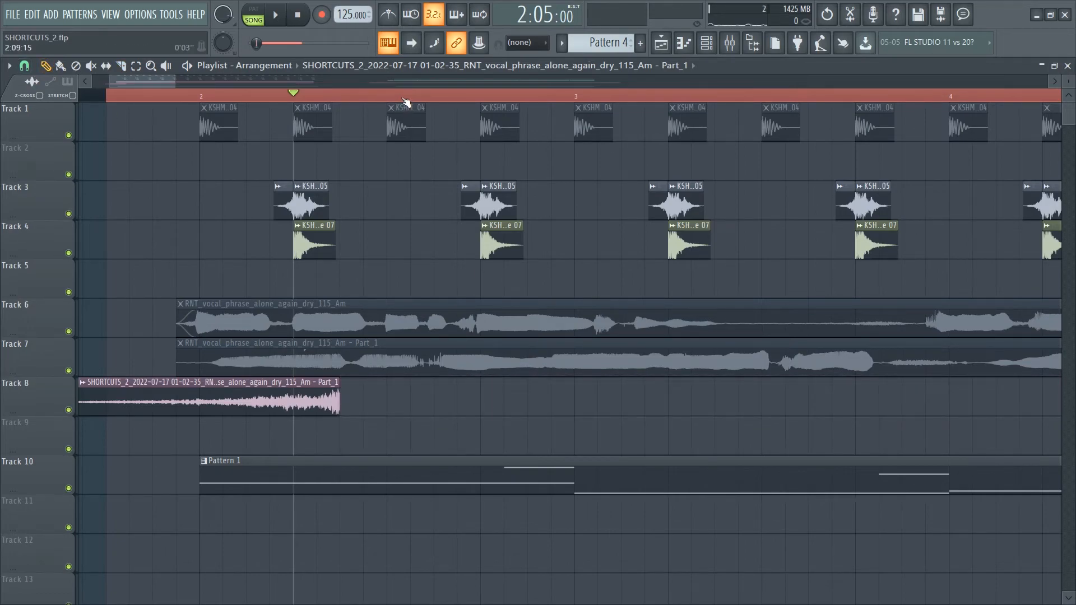
Step: Move the remaining reverb slice on Track 8 to start at 1:13:00 and make it unique as a new sample
{"action": "scroll", "coordinate": [406, 101], "scroll_direction": "down", "scroll_amount": 3}
{"action": "left_click_drag", "start_coordinate": [163, 419], "coordinate": [202, 415]}
{"action": "left_click", "coordinate": [205, 383]}
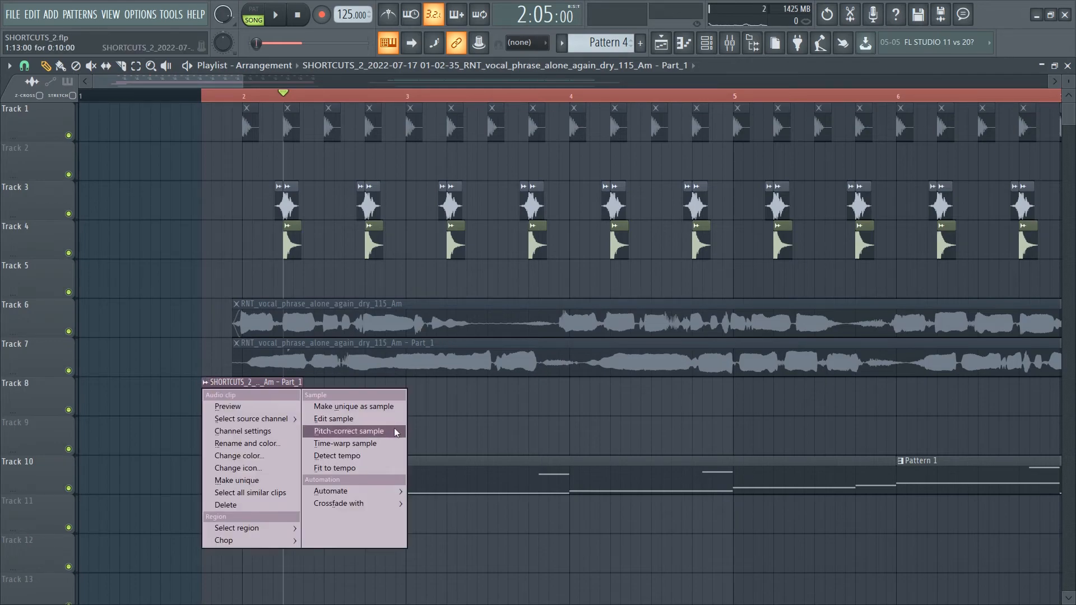
{"action": "left_click", "coordinate": [277, 480]}
{"action": "left_click", "coordinate": [701, 361]}
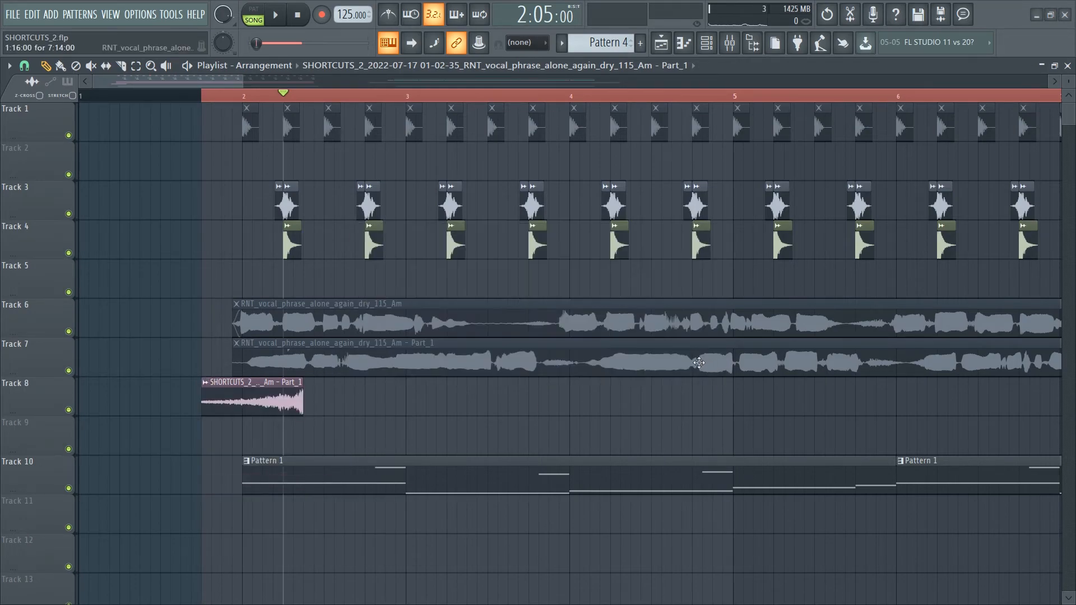
{"action": "left_click", "coordinate": [206, 384]}
{"action": "left_click", "coordinate": [372, 399]}
{"action": "left_click", "coordinate": [636, 359]}
{"action": "key", "text": "Return"}
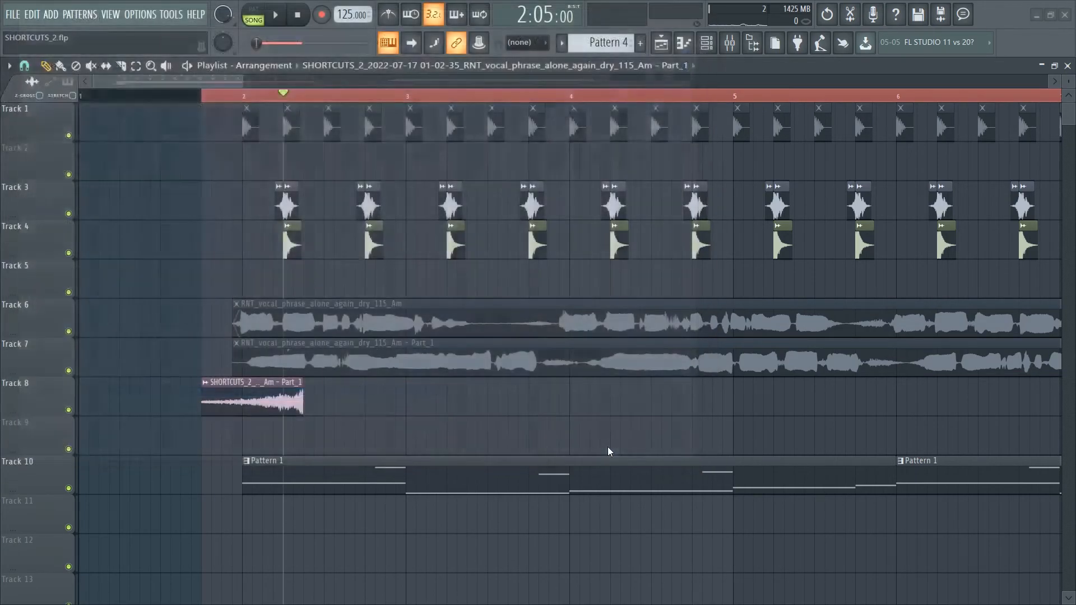
Step: Give the new reverb sample a fade-in and a 9% fade-out, and briefly play it
{"action": "double_click", "coordinate": [251, 394]}
{"action": "left_click_drag", "start_coordinate": [319, 287], "coordinate": [359, 283]}
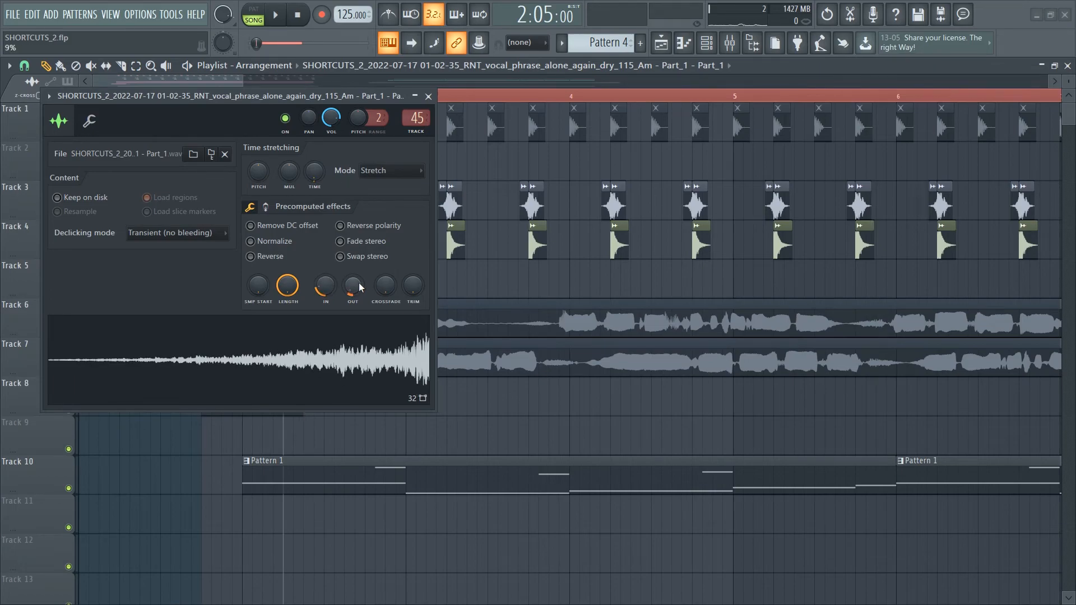
{"action": "left_click", "coordinate": [429, 96]}
{"action": "key", "text": "space"}
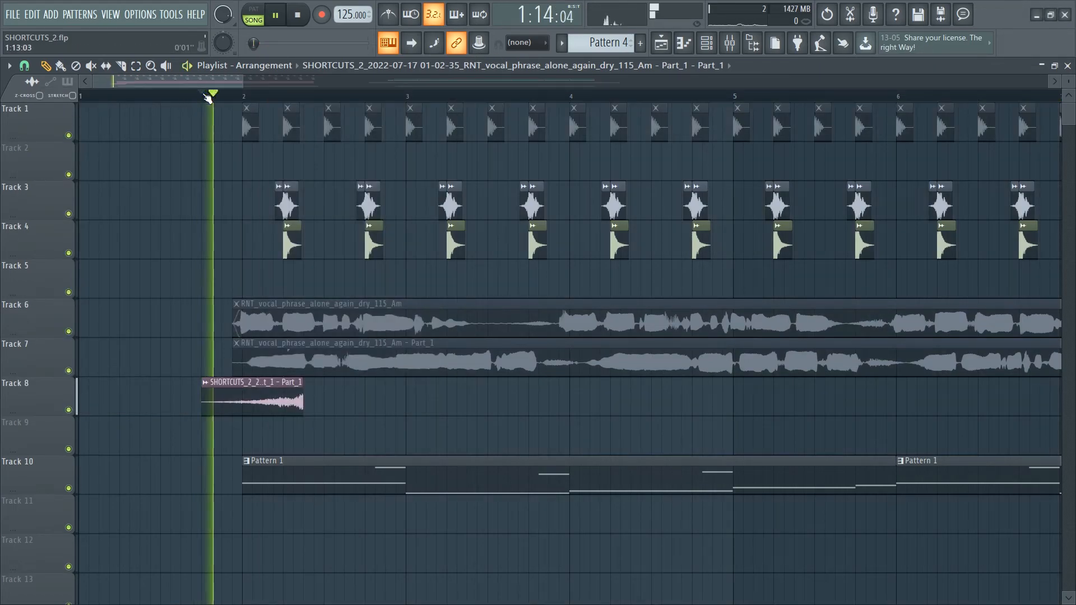
{"action": "key", "text": "space"}
Step: Move the reverse reverb clip to start at 1:07:00 and lower the volume of mixer insert 45 while auditioning it
{"action": "left_click_drag", "start_coordinate": [269, 398], "coordinate": [208, 398]}
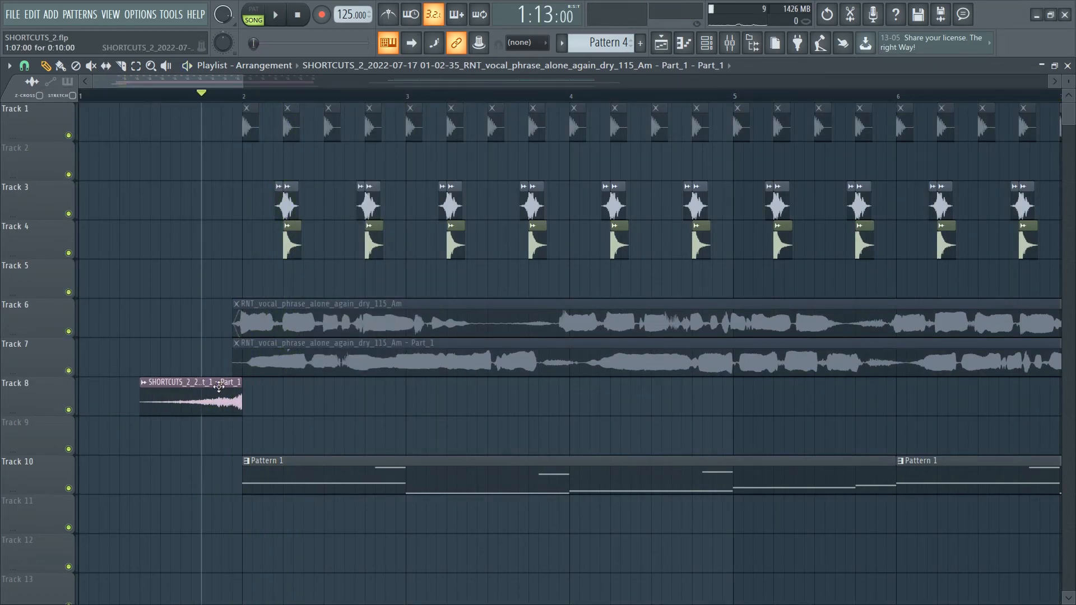
{"action": "left_click", "coordinate": [730, 44]}
{"action": "key", "text": "space"}
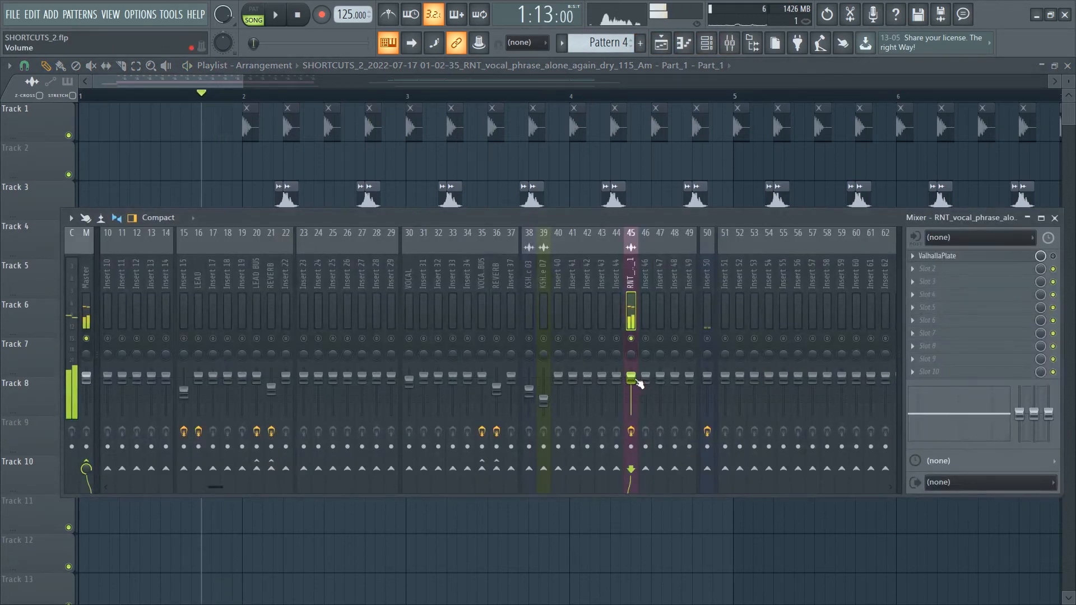
{"action": "key", "text": "space"}
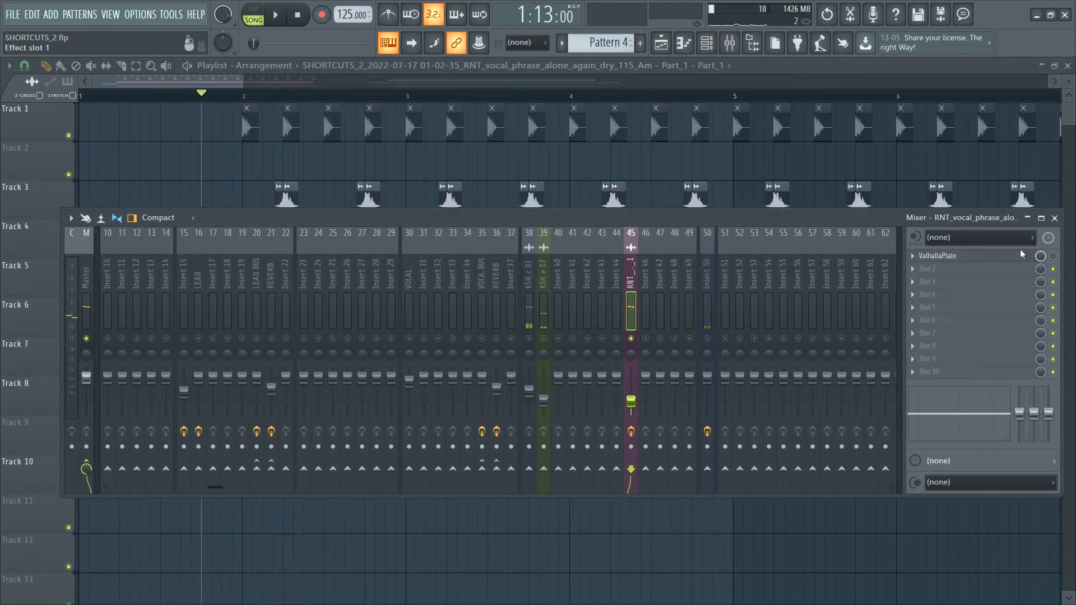
{"action": "left_click", "coordinate": [1053, 219]}
Step: Move the reverse reverb clip to 1:08:00, set its declicking mode to Smooth (bleeding), and trim its end back to bar 2
{"action": "left_click_drag", "start_coordinate": [224, 404], "coordinate": [236, 404]}
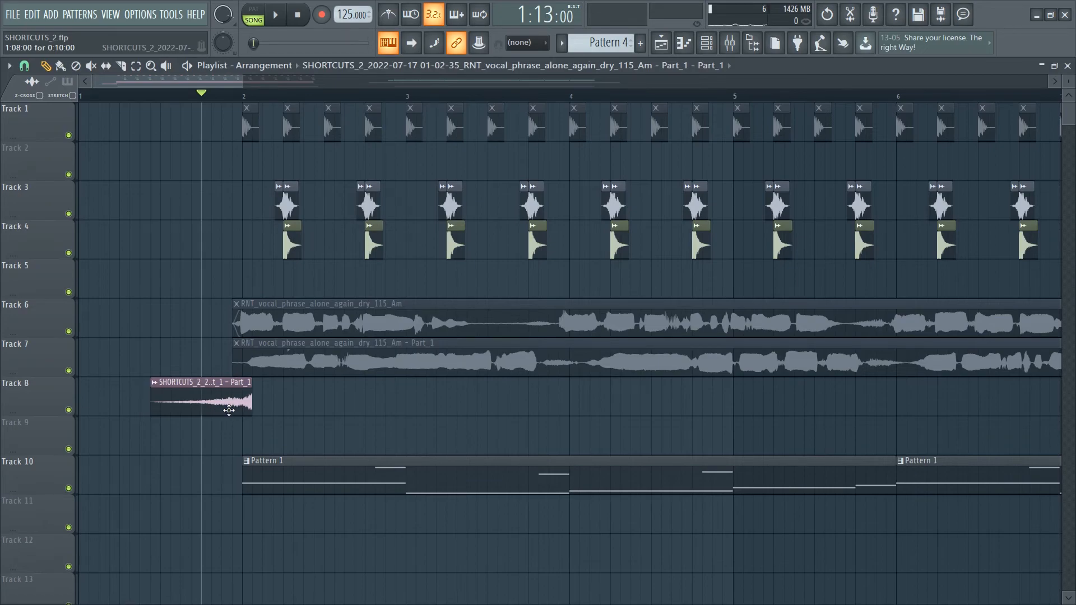
{"action": "double_click", "coordinate": [244, 404]}
{"action": "left_click", "coordinate": [180, 233]}
{"action": "left_click", "coordinate": [170, 299]}
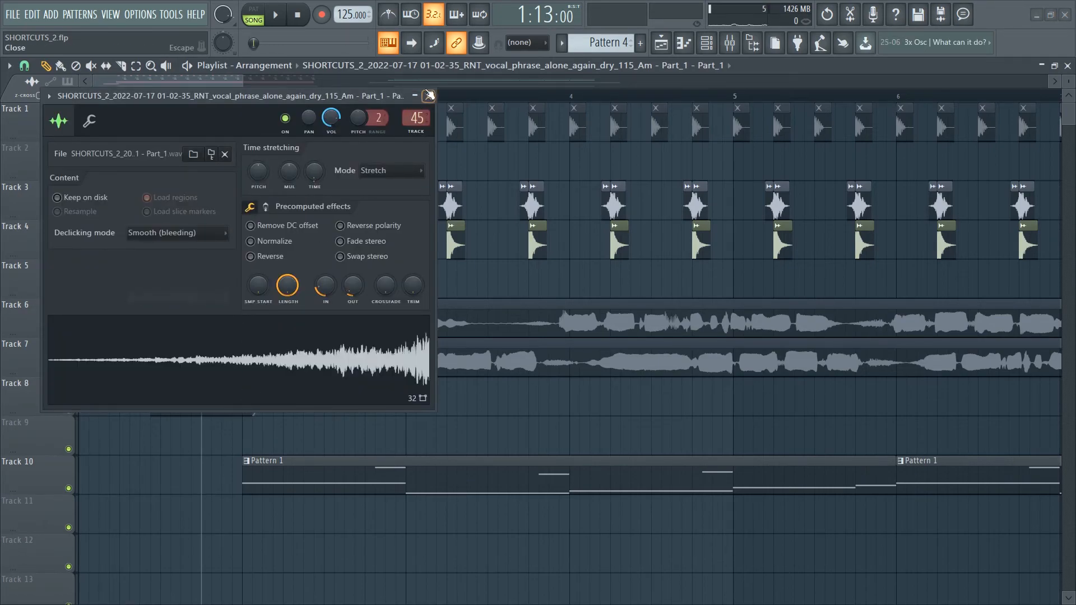
{"action": "left_click", "coordinate": [429, 97]}
{"action": "scroll", "coordinate": [245, 96], "scroll_direction": "up", "scroll_amount": 4}
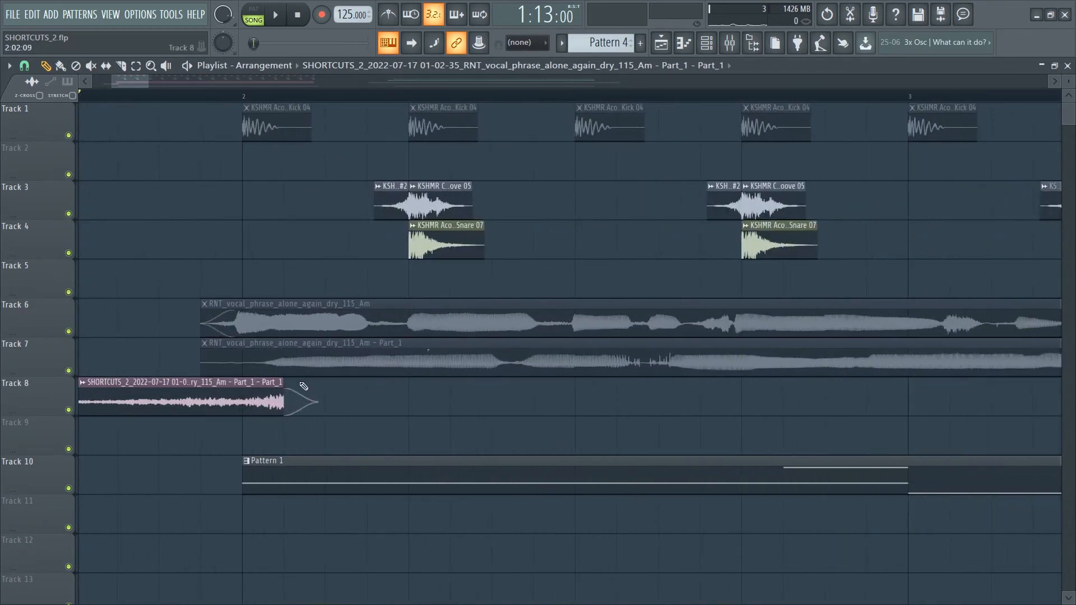
{"action": "left_click_drag", "start_coordinate": [291, 386], "coordinate": [225, 402]}
Step: Unmute the vocal clip on Track 6 and play the transition from the reverse reverb clip
{"action": "key", "text": "space"}
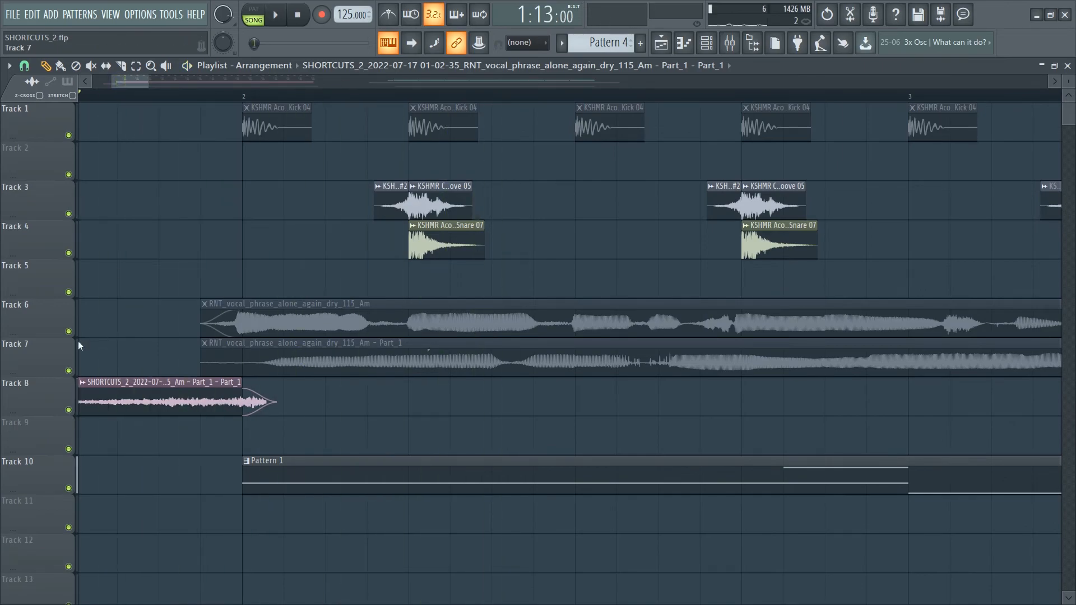
{"action": "key", "text": "space"}
{"action": "scroll", "coordinate": [204, 101], "scroll_direction": "down", "scroll_amount": 5}
{"action": "key", "text": "t"}
{"action": "left_click", "coordinate": [264, 318]}
{"action": "scroll", "coordinate": [236, 101], "scroll_direction": "down", "scroll_amount": 3}
{"action": "left_click", "coordinate": [117, 97]}
{"action": "key", "text": "space"}
{"action": "left_click", "coordinate": [48, 67]}
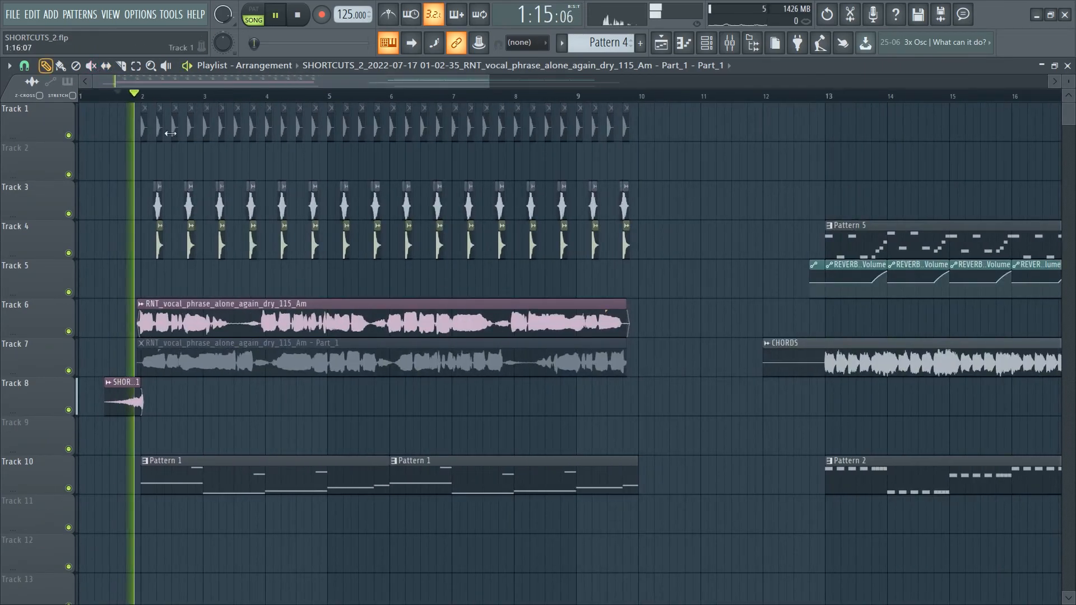
Step: Unsolo mixer insert 45 and play the reverse reverb together with the other tracks
{"action": "left_click", "coordinate": [729, 43]}
{"action": "key", "text": "space"}
{"action": "right_click", "coordinate": [630, 339]}
{"action": "left_click", "coordinate": [1051, 219]}
{"action": "key", "text": "space"}
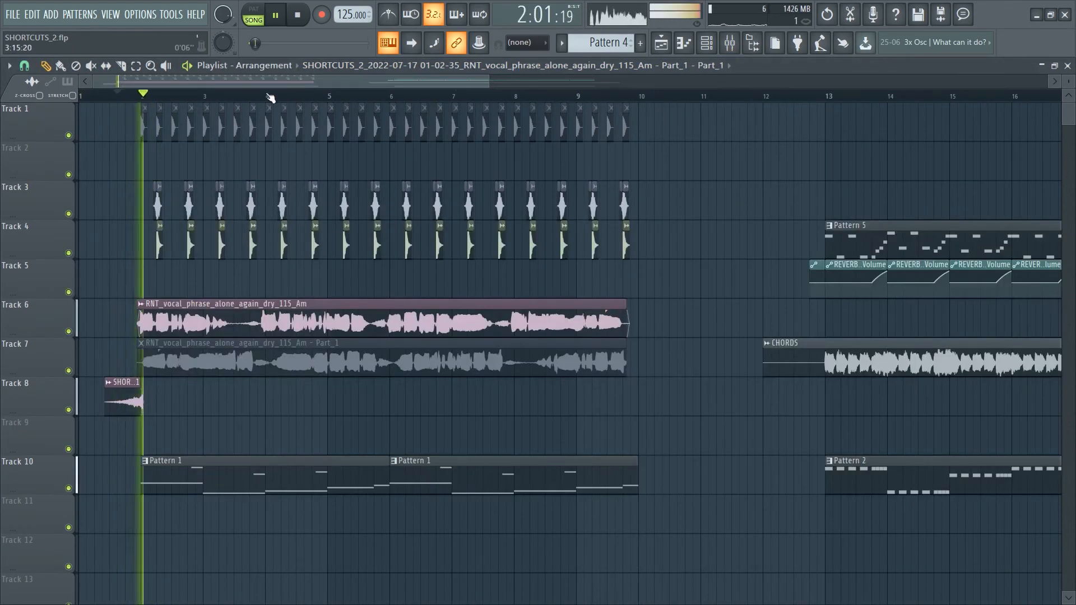
Step: Realign the reverse reverb clip on Track 8 so it ends at bar 2, and play it leading into the vocal
{"action": "scroll", "coordinate": [345, 82], "scroll_direction": "up", "scroll_amount": 2}
{"action": "left_click", "coordinate": [116, 97]}
{"action": "key", "text": "space"}
{"action": "scroll", "coordinate": [135, 98], "scroll_direction": "up", "scroll_amount": 9}
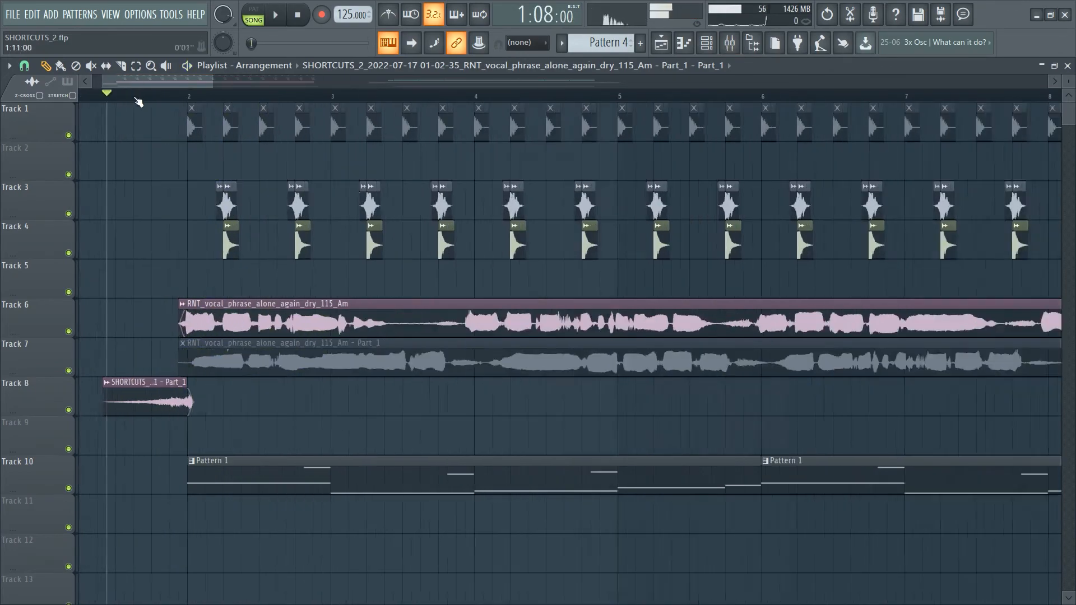
{"action": "left_click_drag", "start_coordinate": [497, 392], "coordinate": [520, 386]}
{"action": "key", "text": "space"}
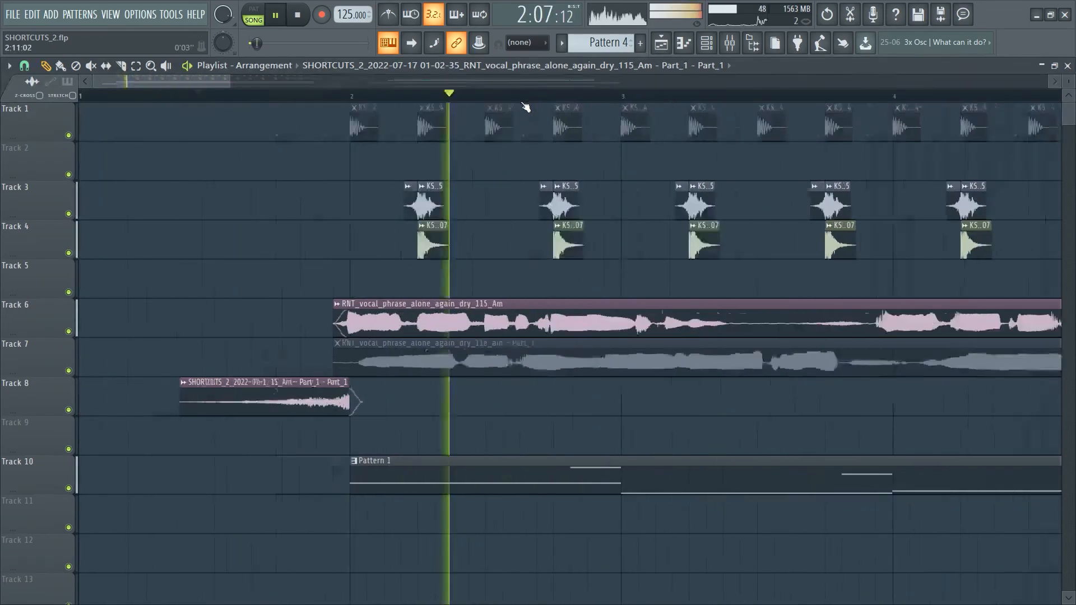
{"action": "key", "text": "F9"}
{"action": "key", "text": "space"}
{"action": "left_click", "coordinate": [1055, 218]}
Step: Set the playlist snap to Bar and copy the reverse reverb clip along Track 8 to end at bars 4, 6 and 8
{"action": "key", "text": "space"}
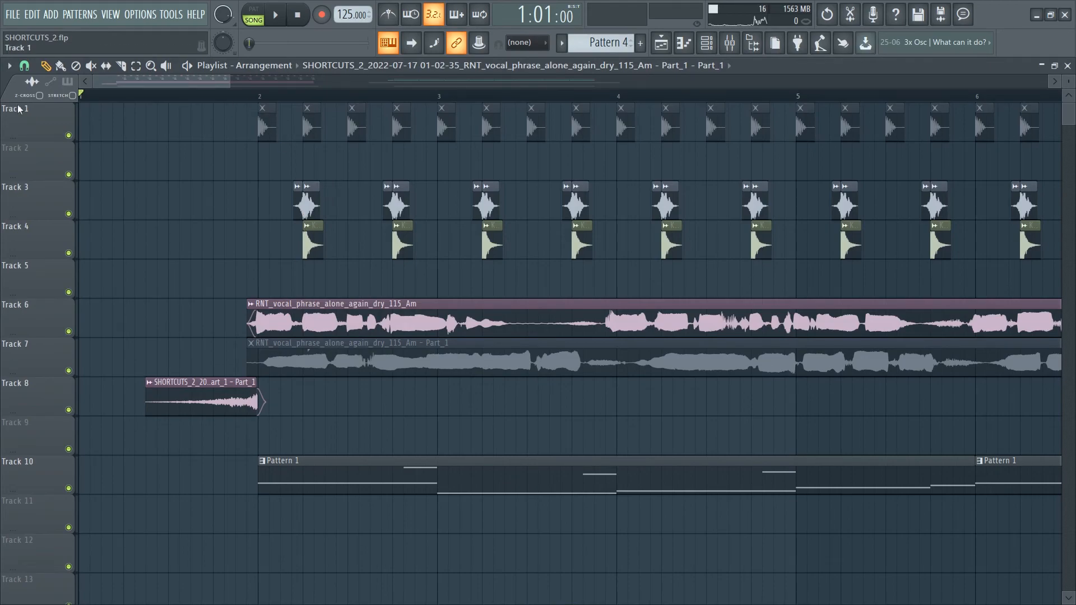
{"action": "left_click", "coordinate": [24, 65]}
{"action": "left_click", "coordinate": [35, 265]}
{"action": "scroll", "coordinate": [260, 103], "scroll_direction": "down", "scroll_amount": 4}
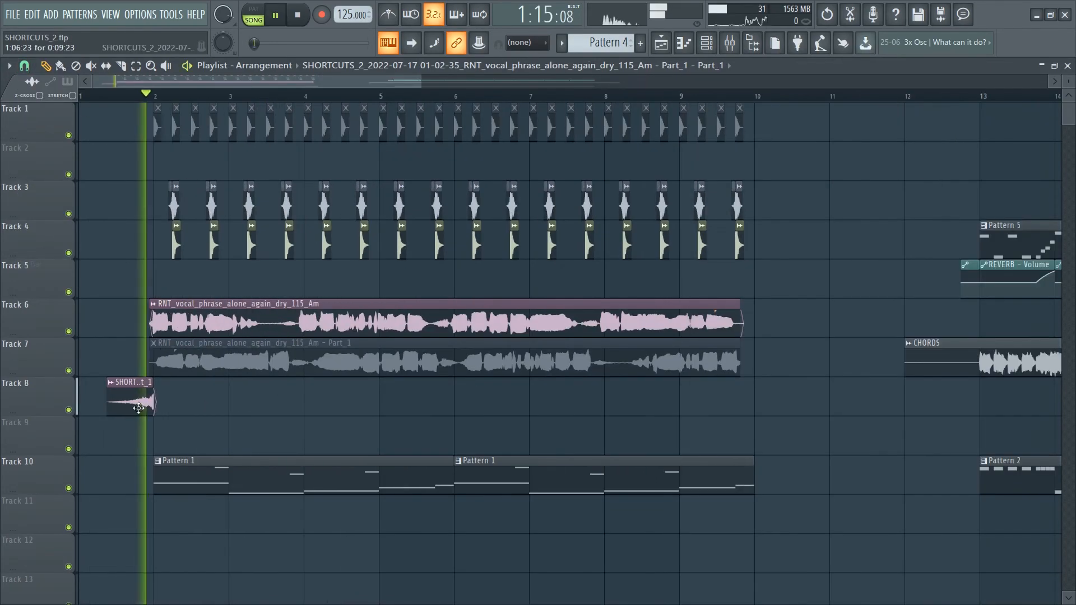
{"action": "left_click_drag", "start_coordinate": [139, 401], "coordinate": [557, 397]}
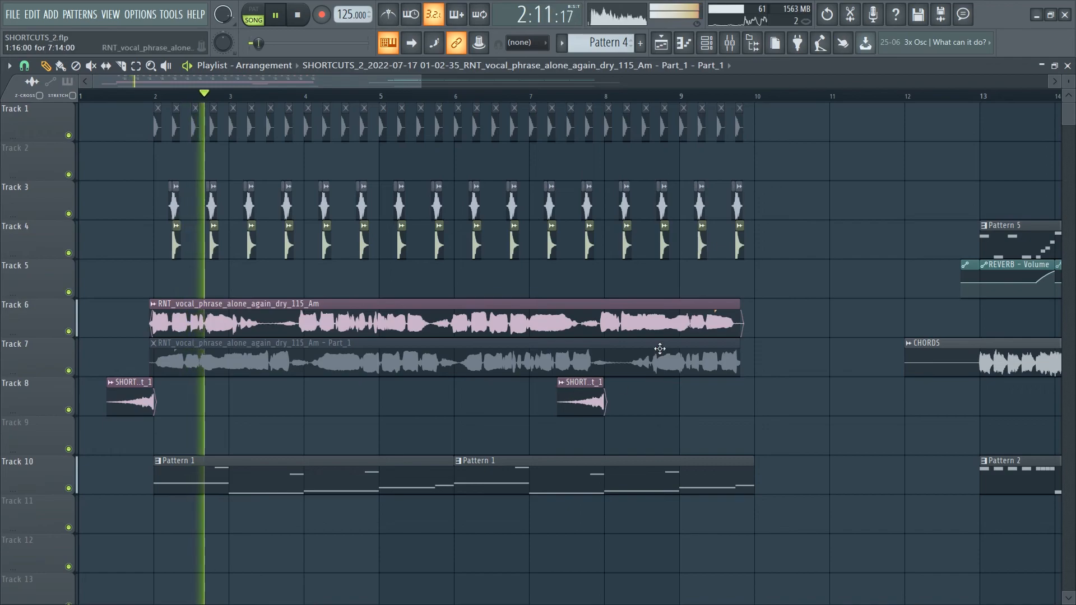
{"action": "left_click", "coordinate": [263, 402]}
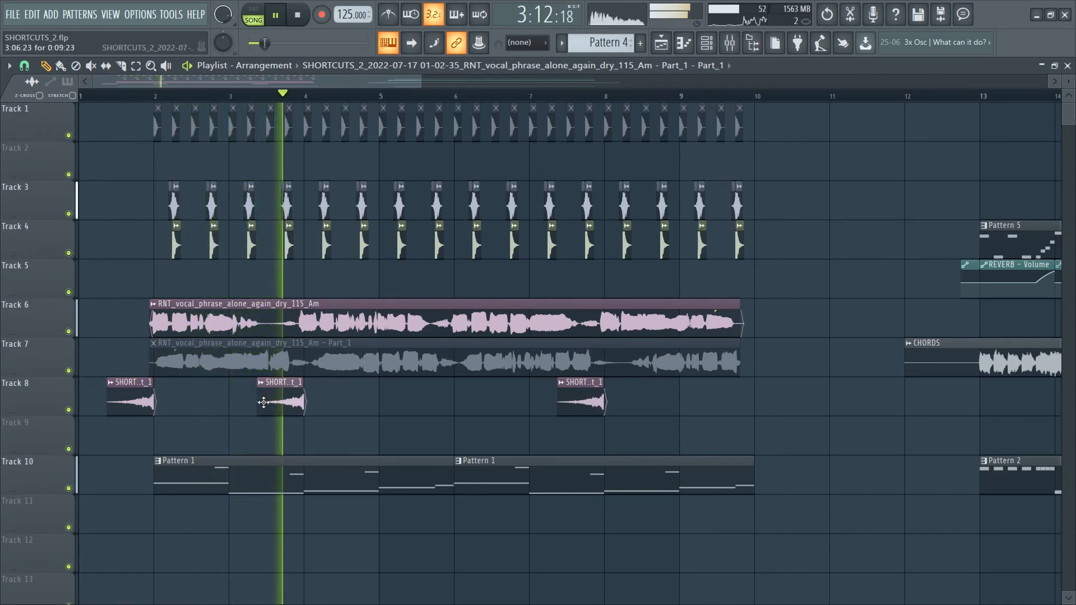
{"action": "left_click", "coordinate": [251, 96]}
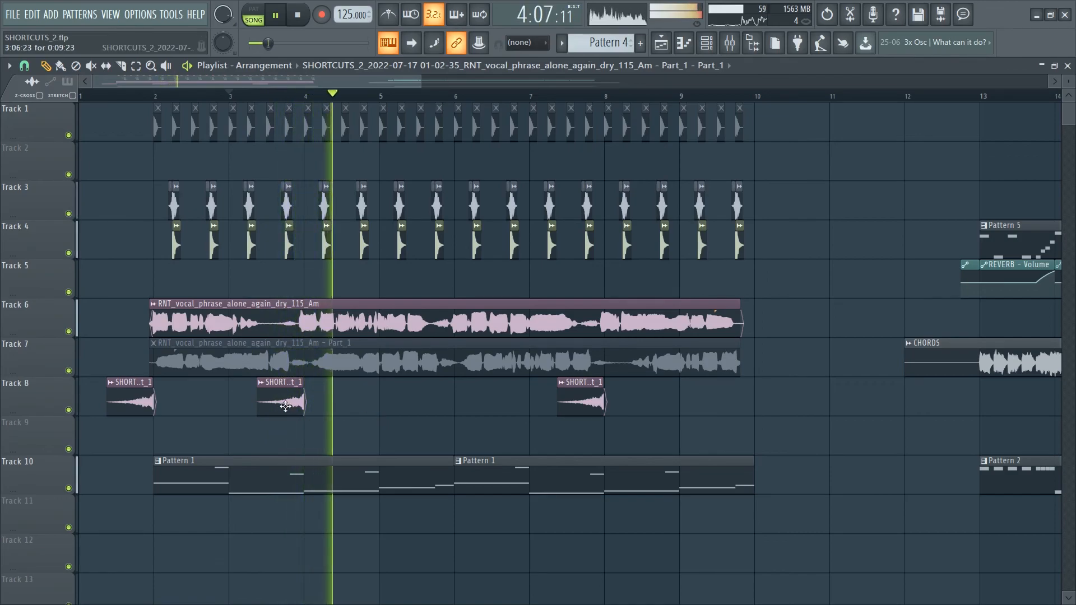
{"action": "left_click_drag", "start_coordinate": [285, 406], "coordinate": [436, 410]}
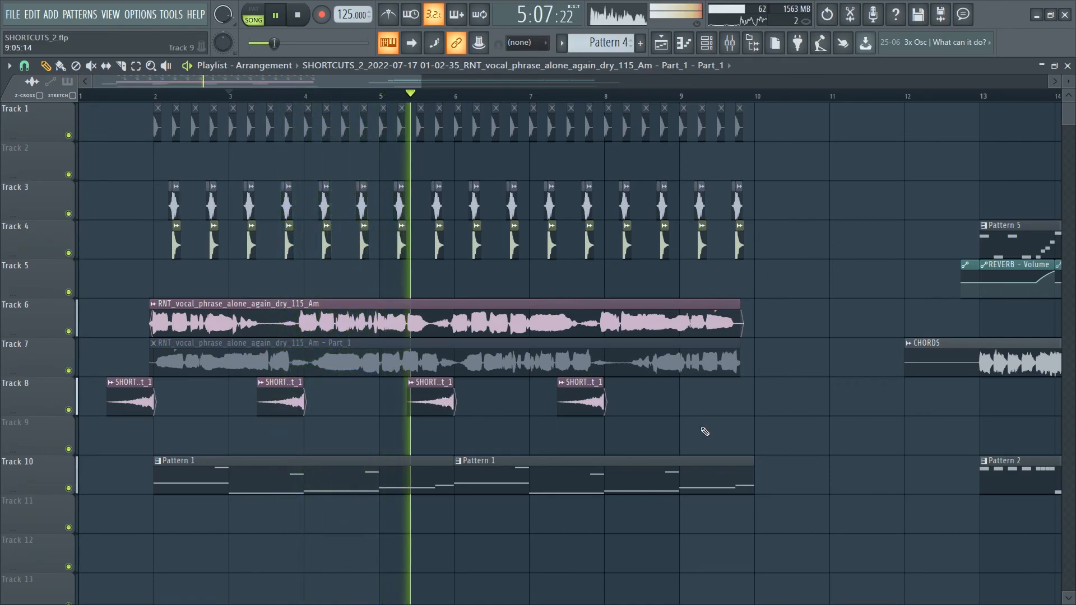
Step: Set mixer insert 45's volume to about -9.0 dB and play the arrangement through to bar 9
{"action": "left_click", "coordinate": [751, 48]}
{"action": "left_click", "coordinate": [751, 48]}
{"action": "left_click", "coordinate": [731, 47]}
{"action": "left_click_drag", "start_coordinate": [634, 399], "coordinate": [636, 394]}
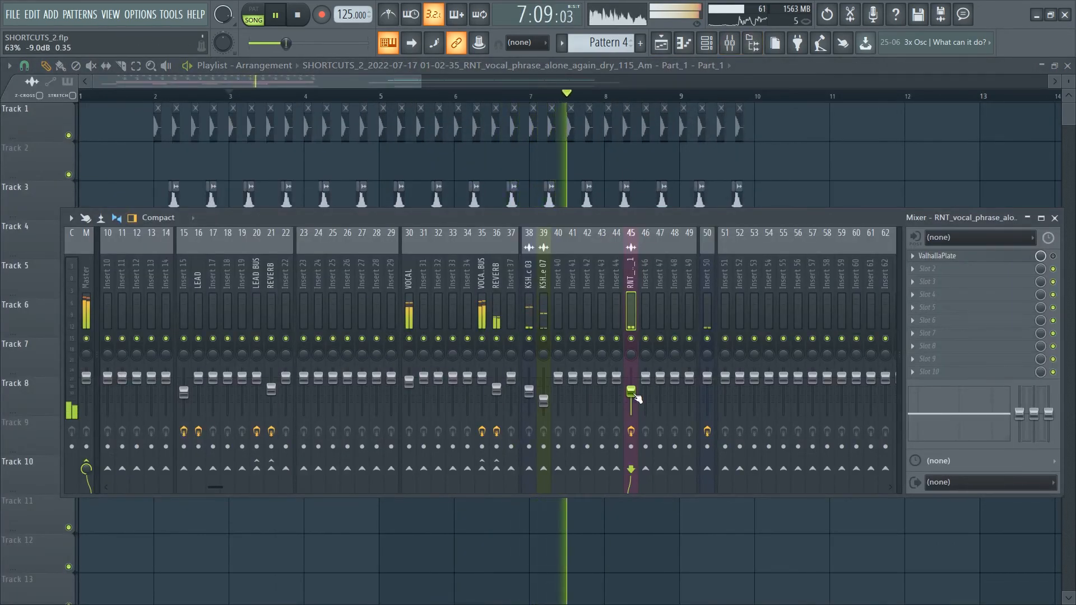
{"action": "left_click", "coordinate": [1055, 219]}
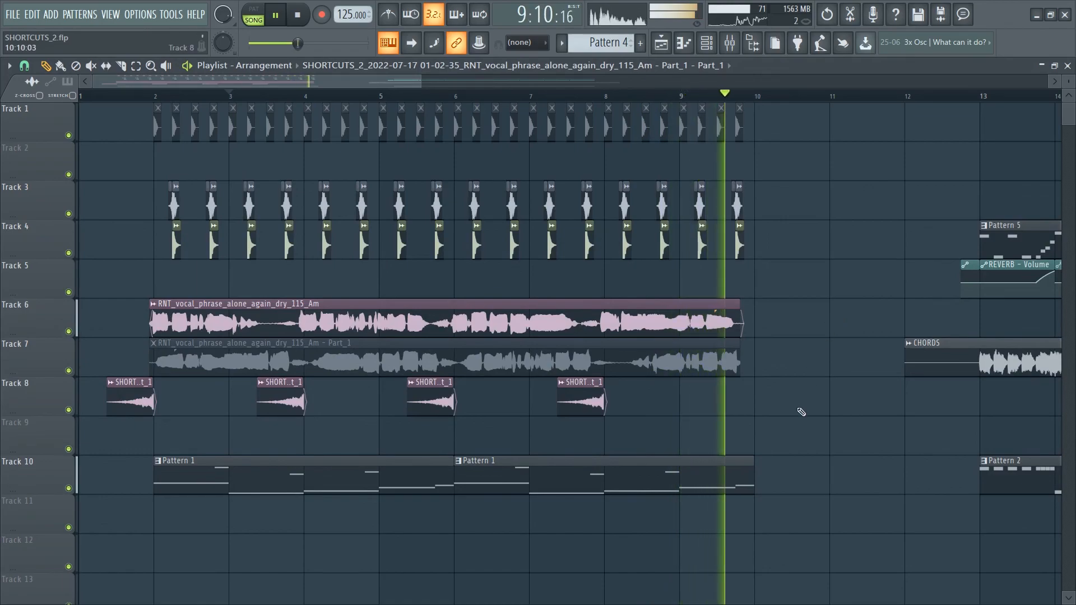
{"action": "key", "text": "space"}
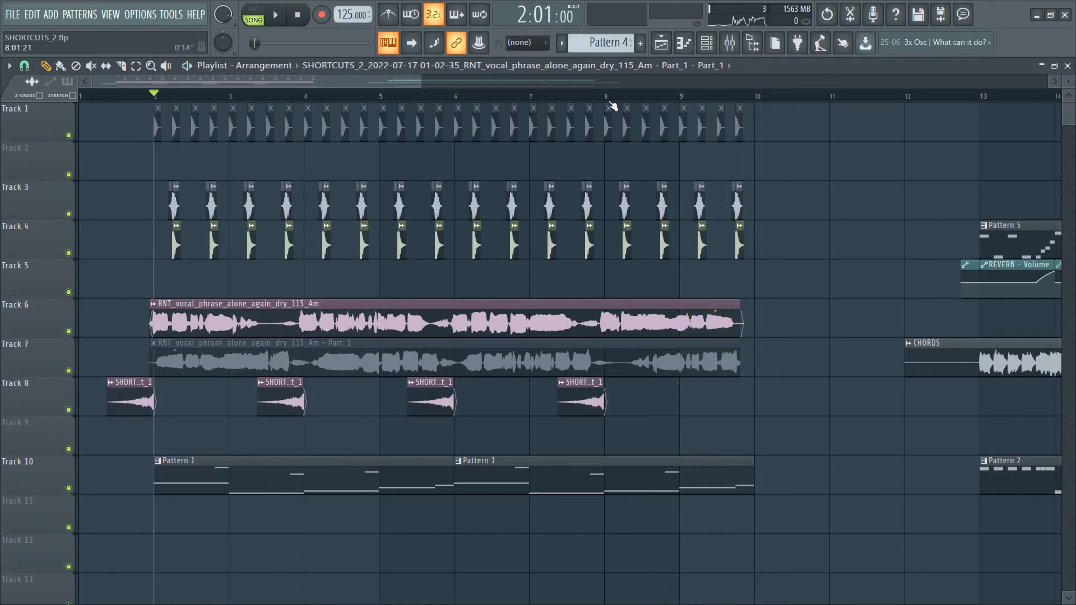